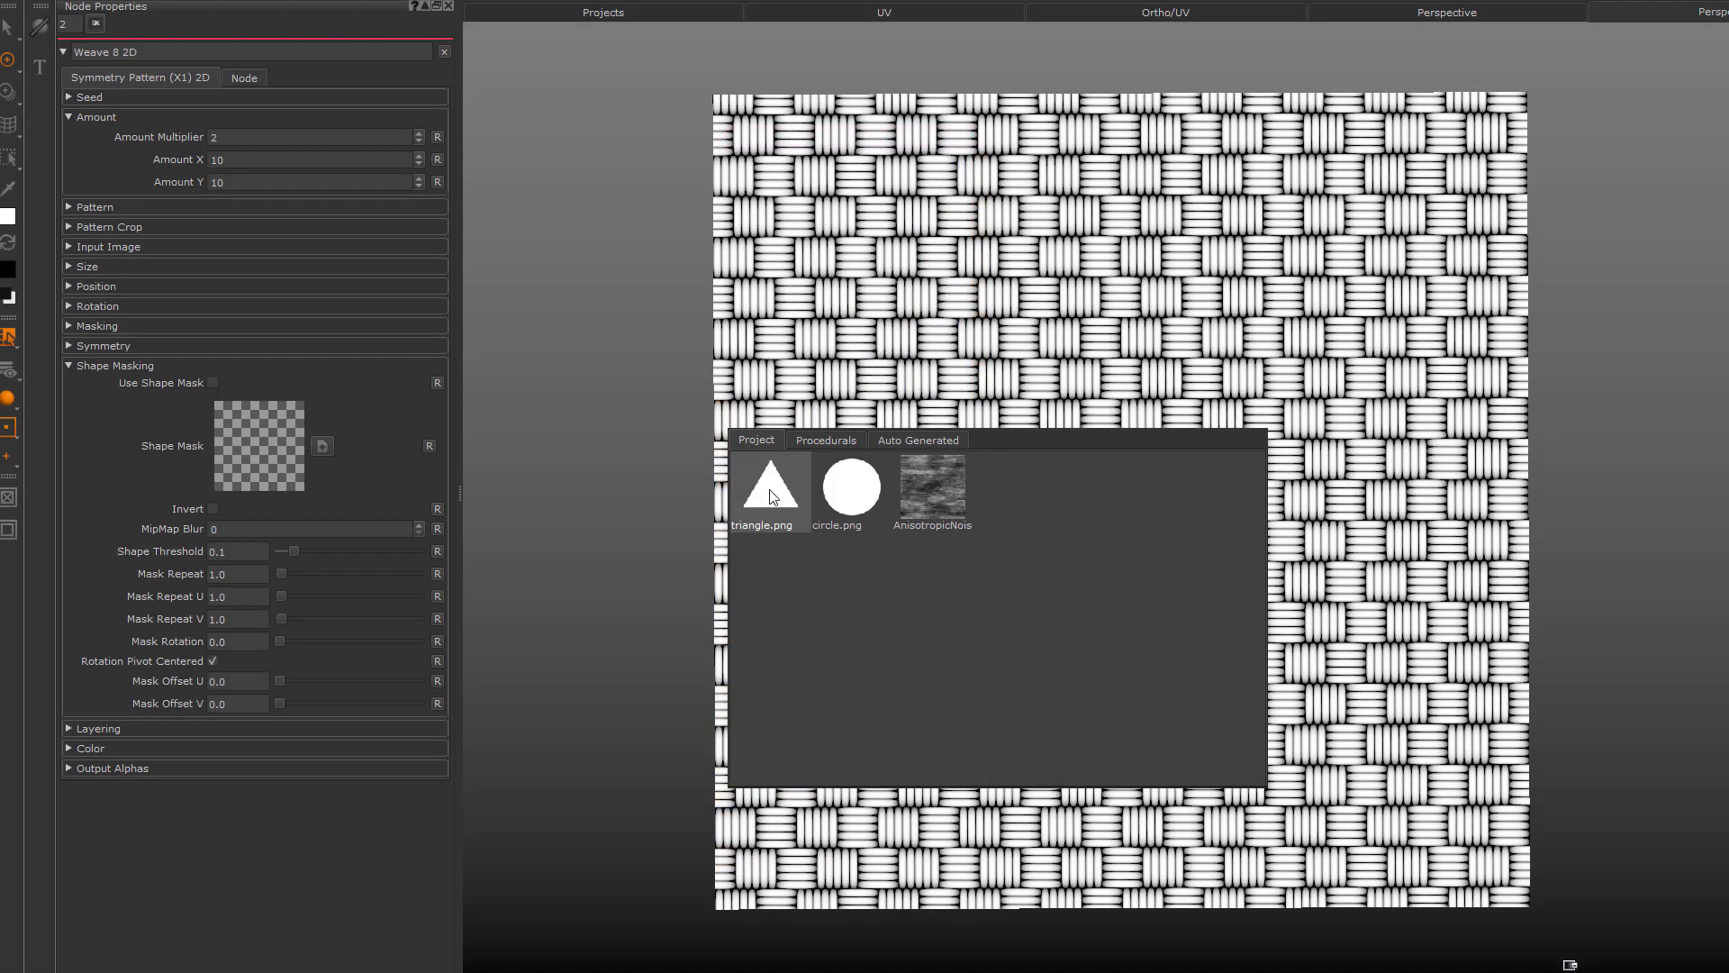
- Assign triangle.png as the Weave 8 2D node's shape mask and enable Use Shape Mask
left_click_drag(770, 496, 237, 422)
left_click(213, 383)
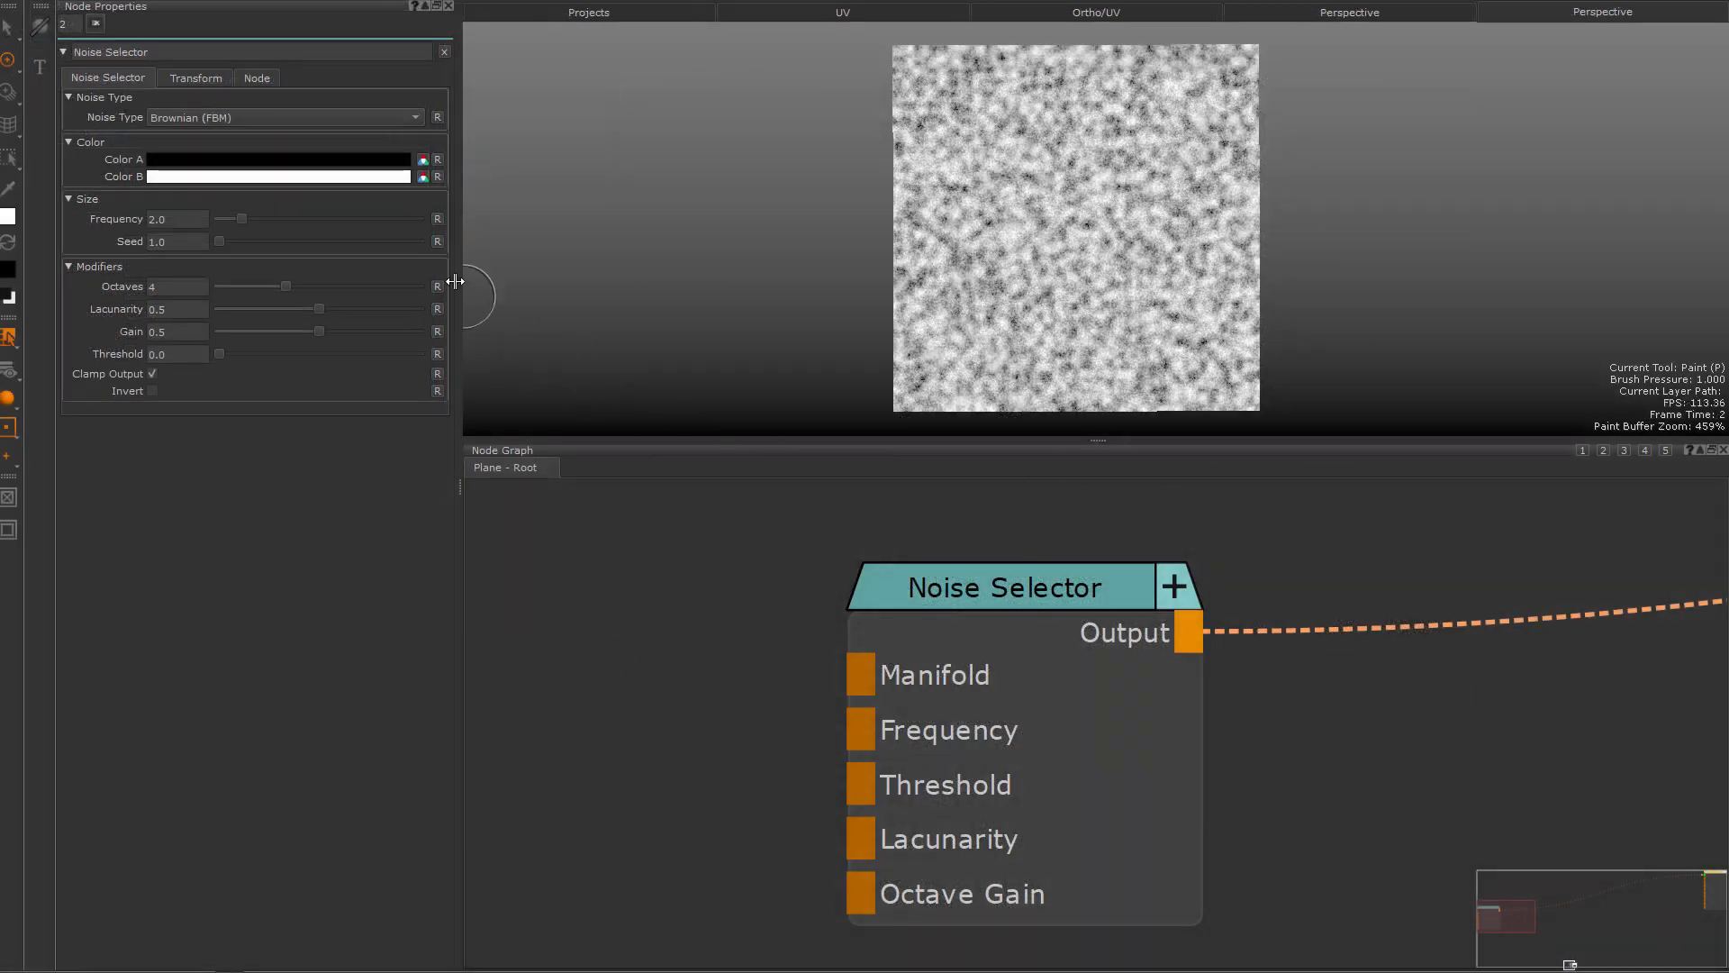
- Set the Noise Selector's noise type to Alligator and lower its gain
left_click(392, 118)
left_click(392, 191)
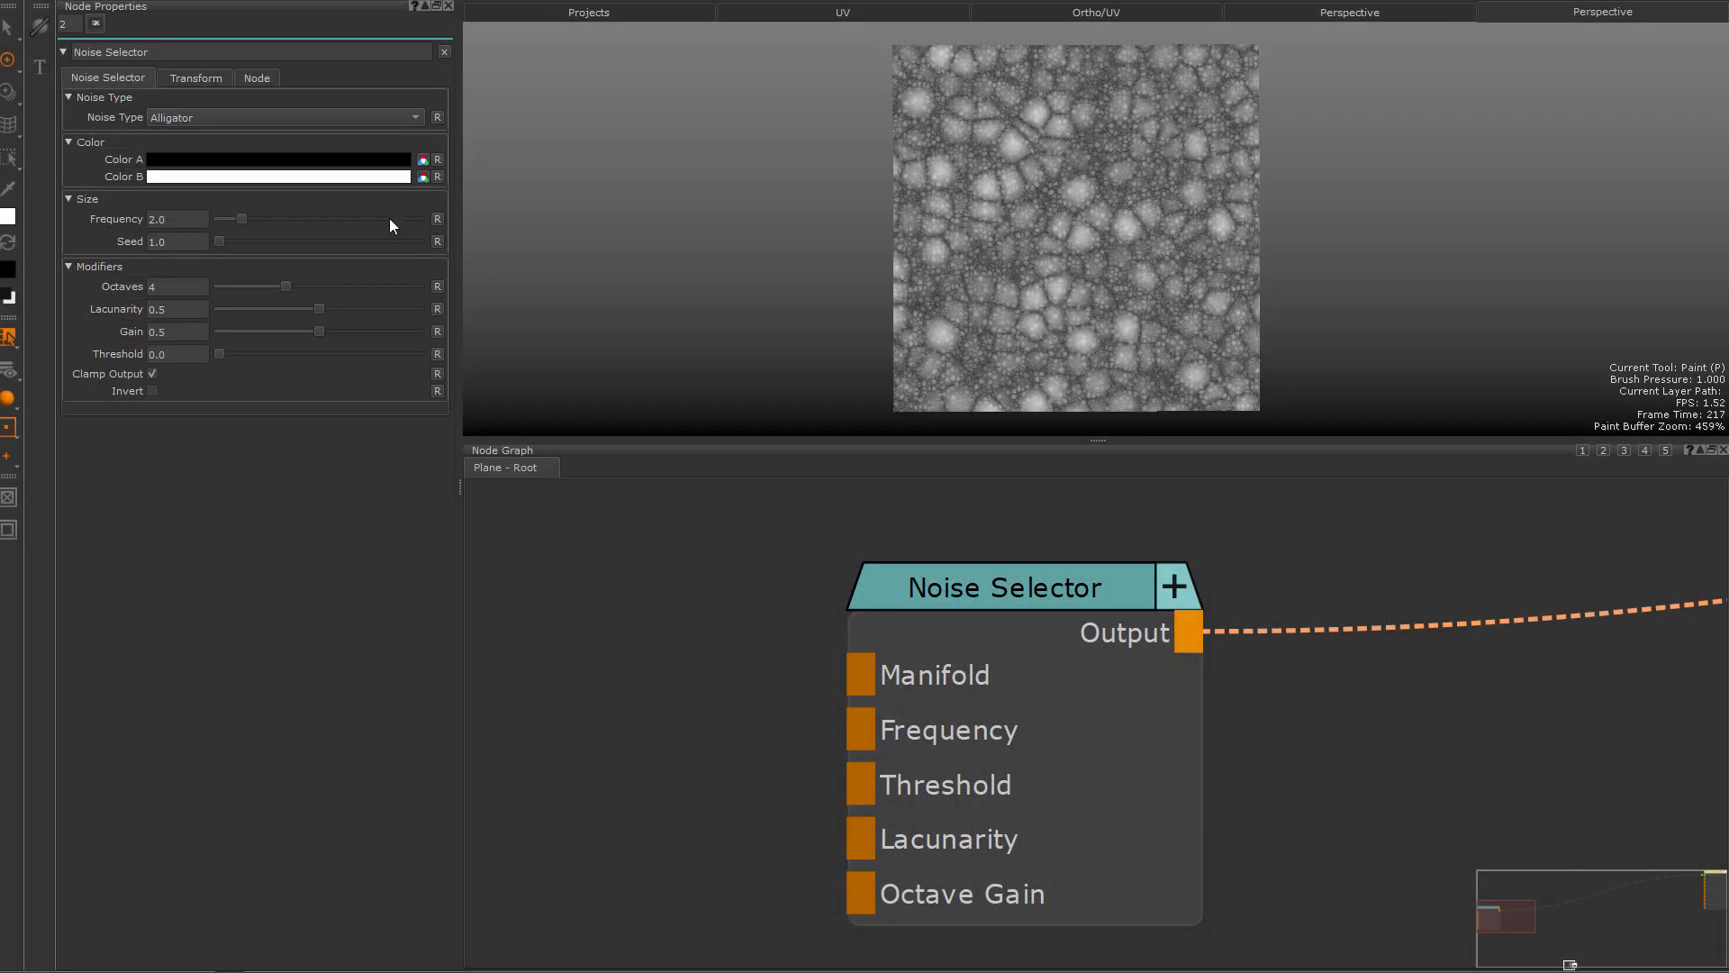
left_click_drag(319, 331, 247, 334)
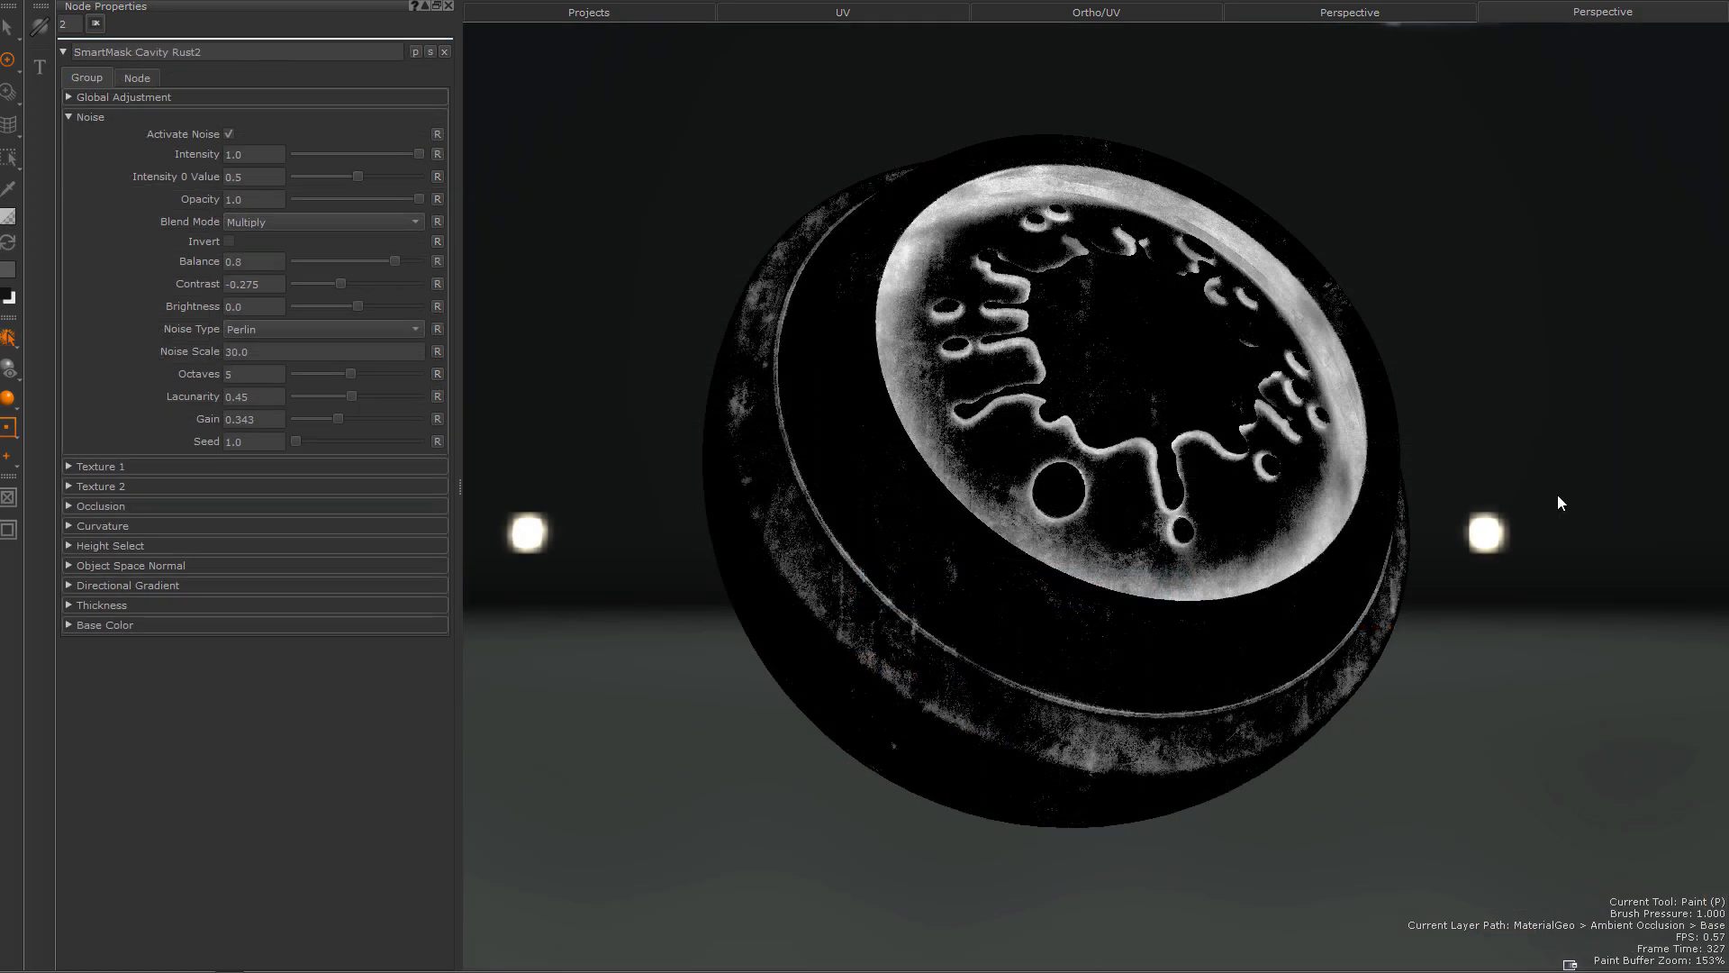
- Set the SmartMask Cavity Rust2 noise type to Alligator and switch the global output to Noise
left_click(305, 335)
left_click(288, 438)
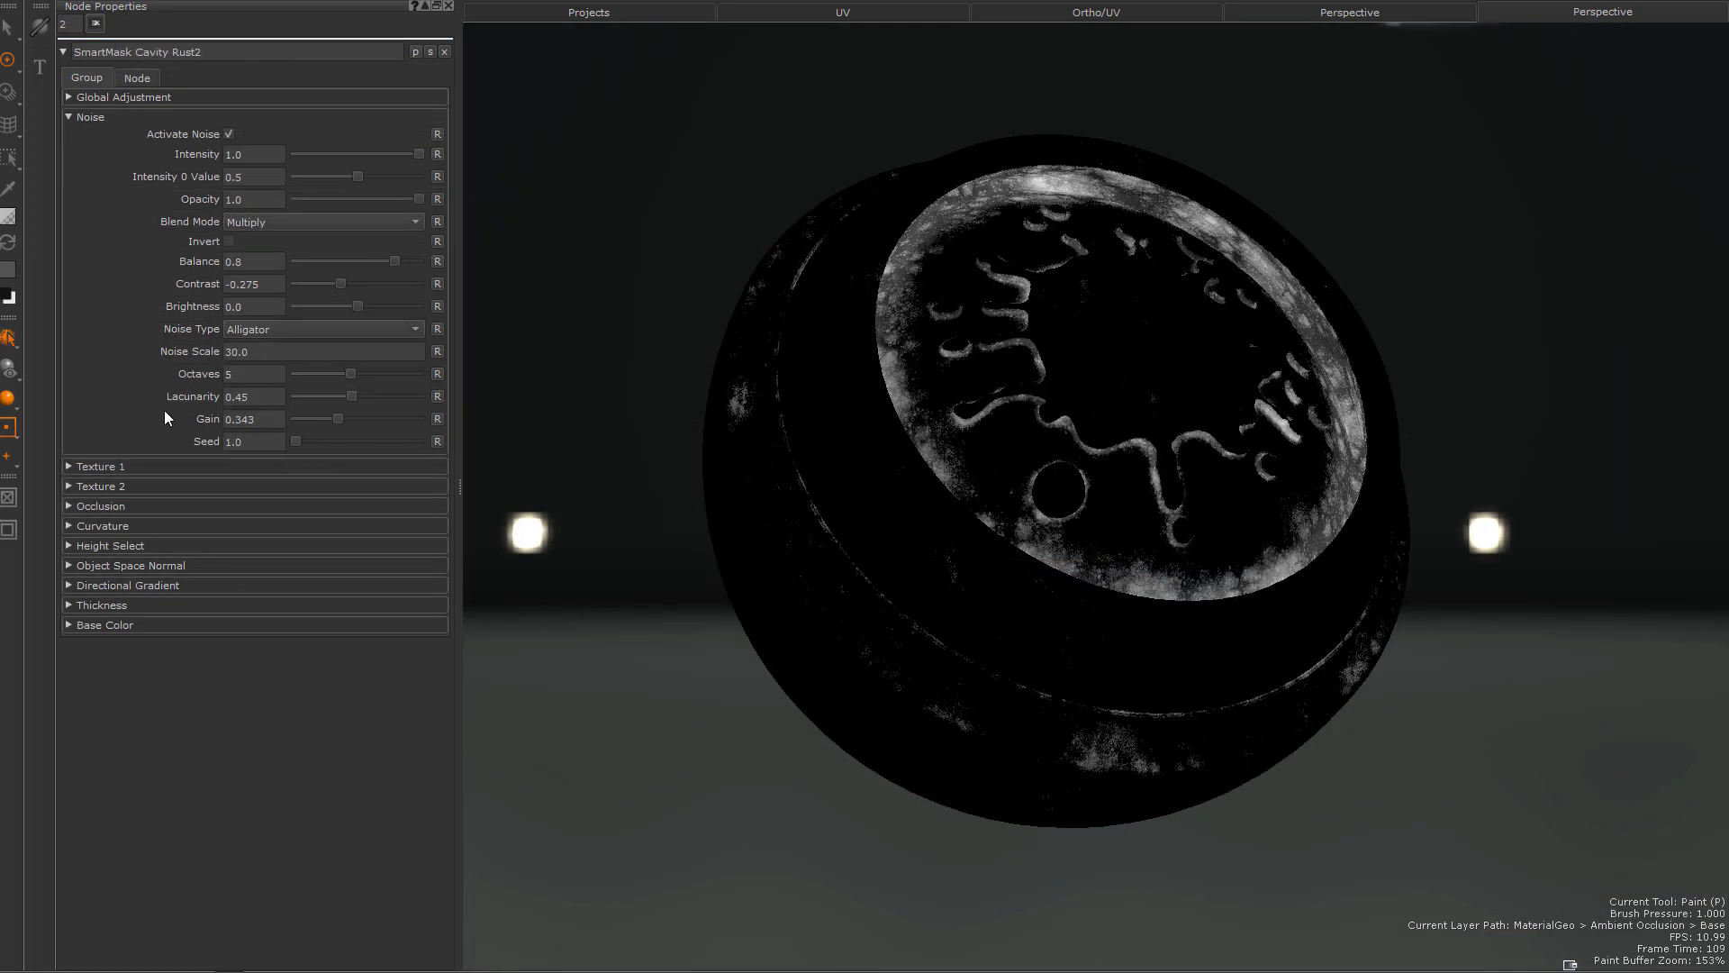
left_click(137, 98)
left_click(281, 115)
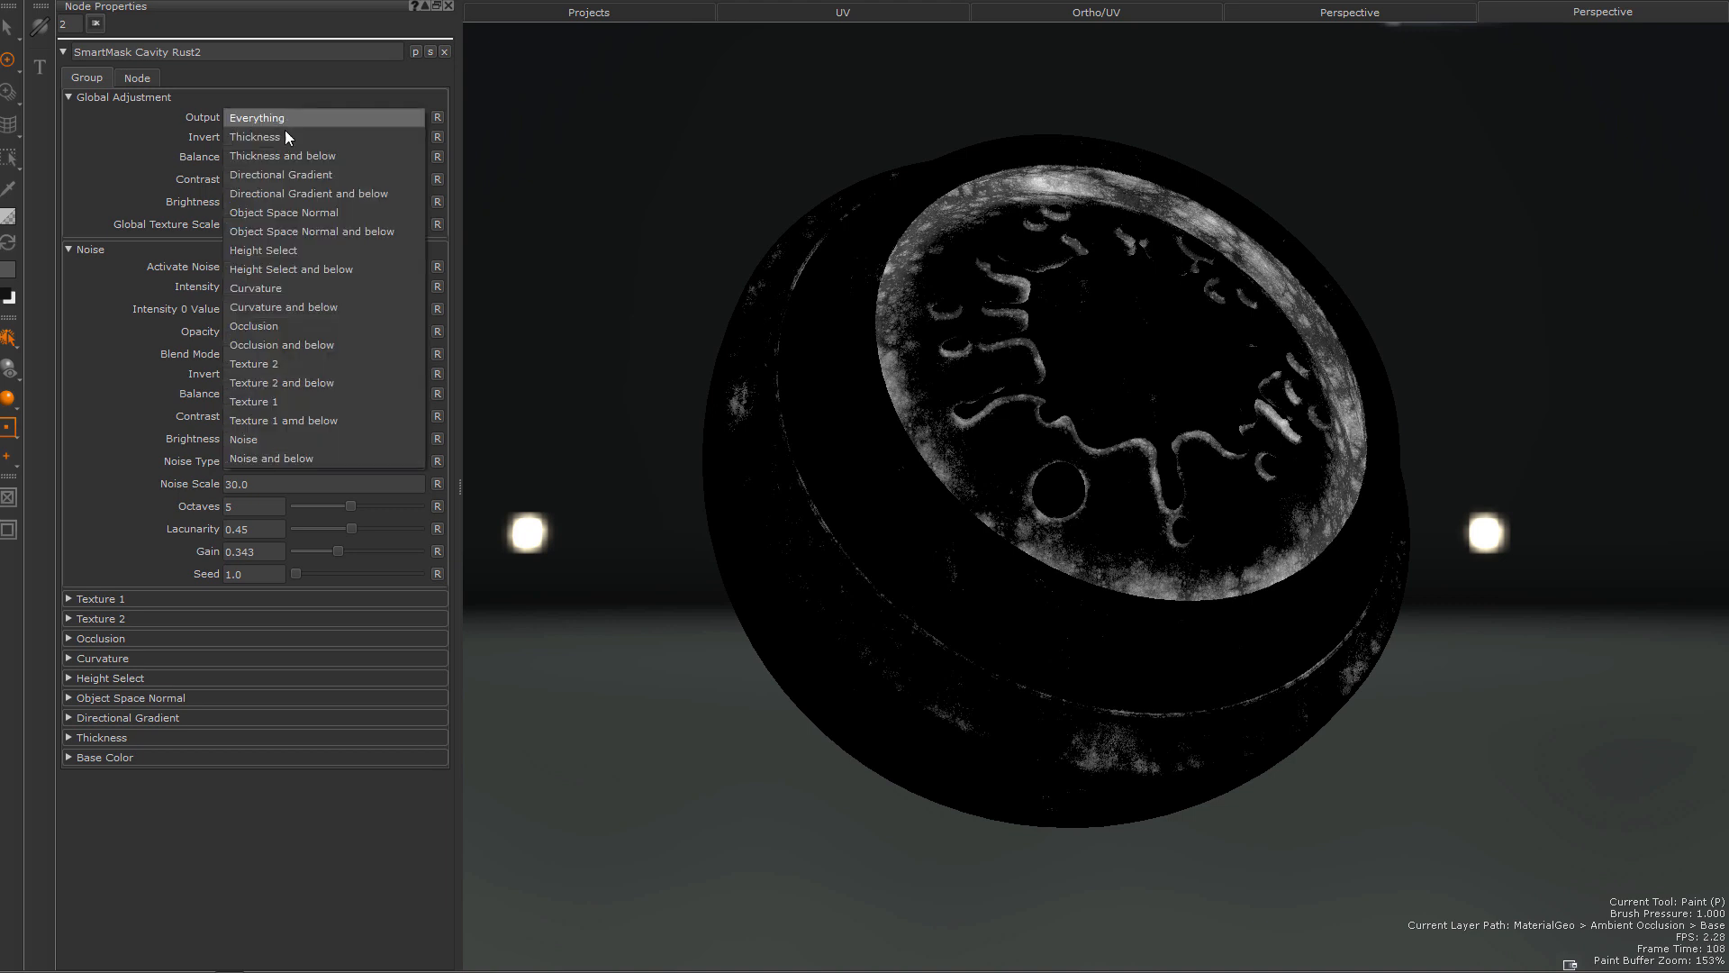
left_click(288, 438)
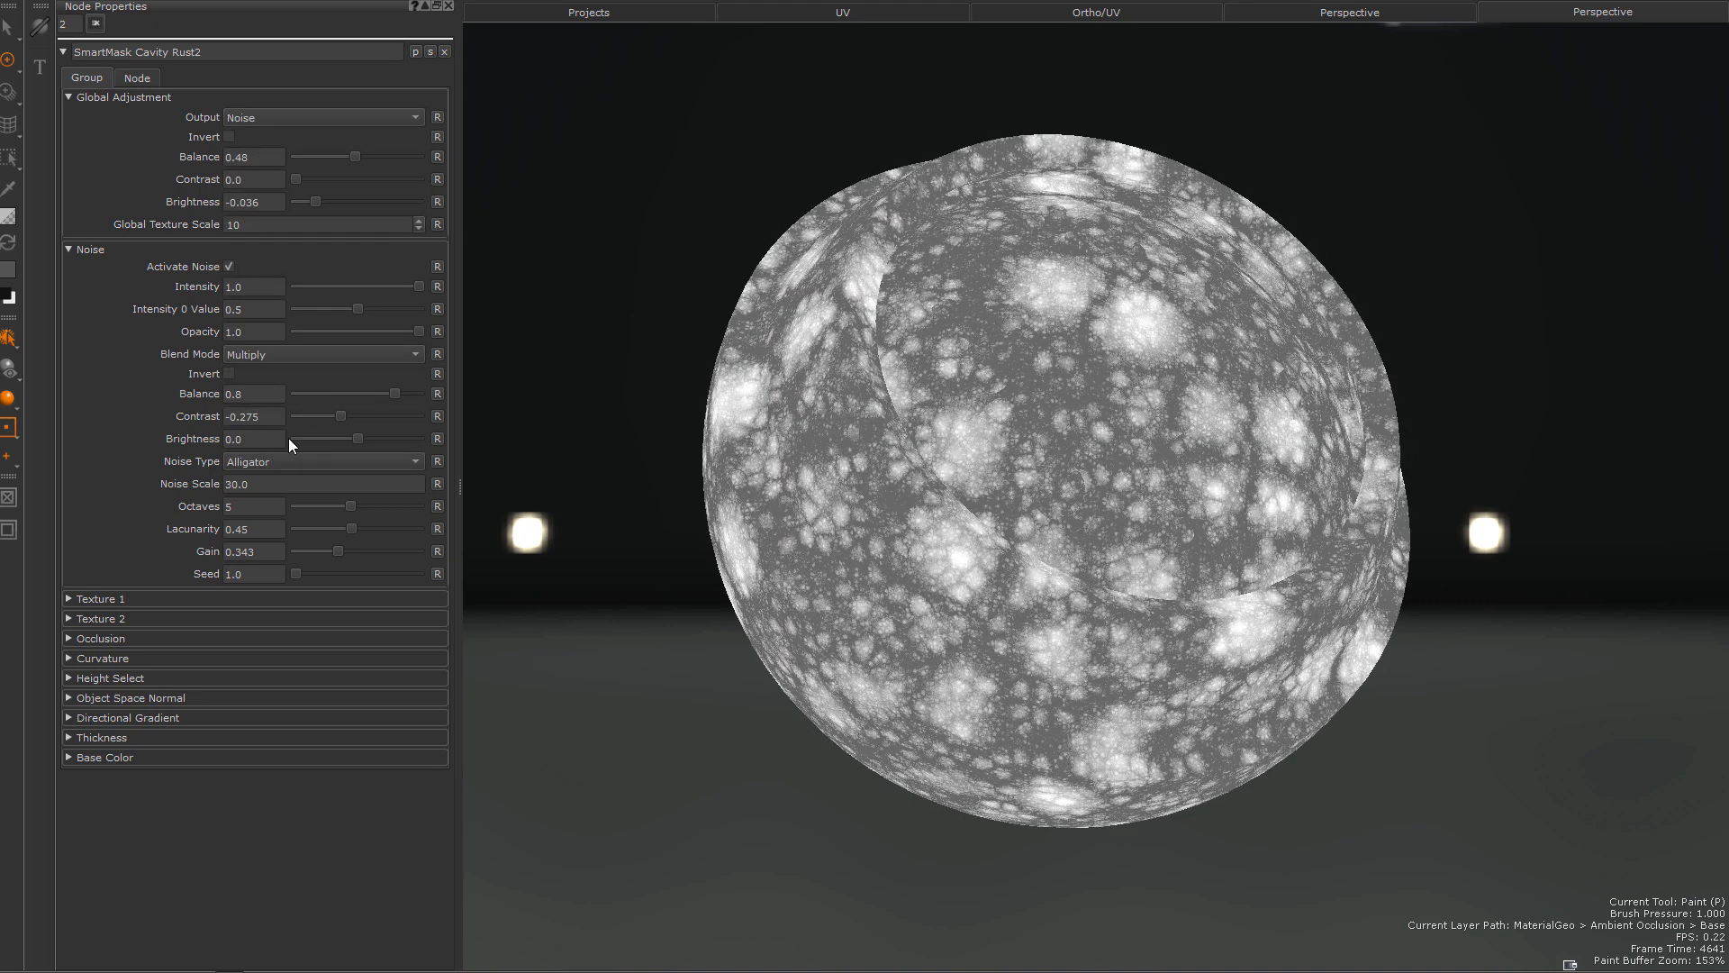
left_click(263, 121)
left_click(272, 40)
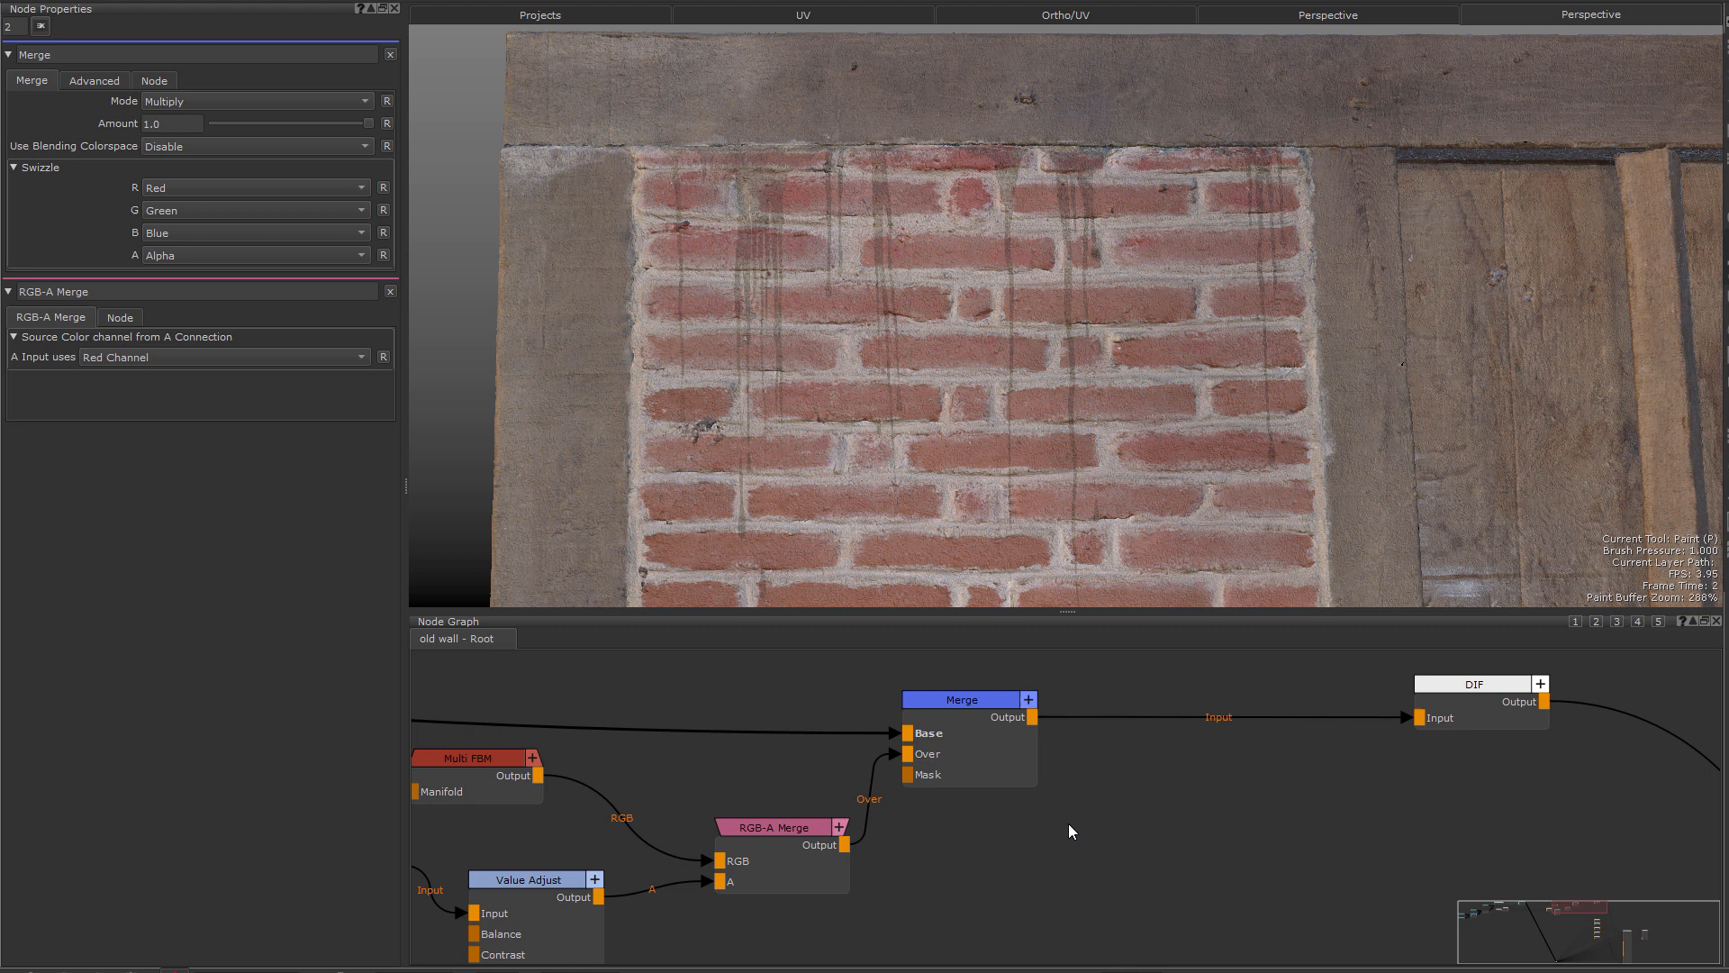
- Set the blend mode of the Merge node feeding DIF to Lighten
left_click(969, 745)
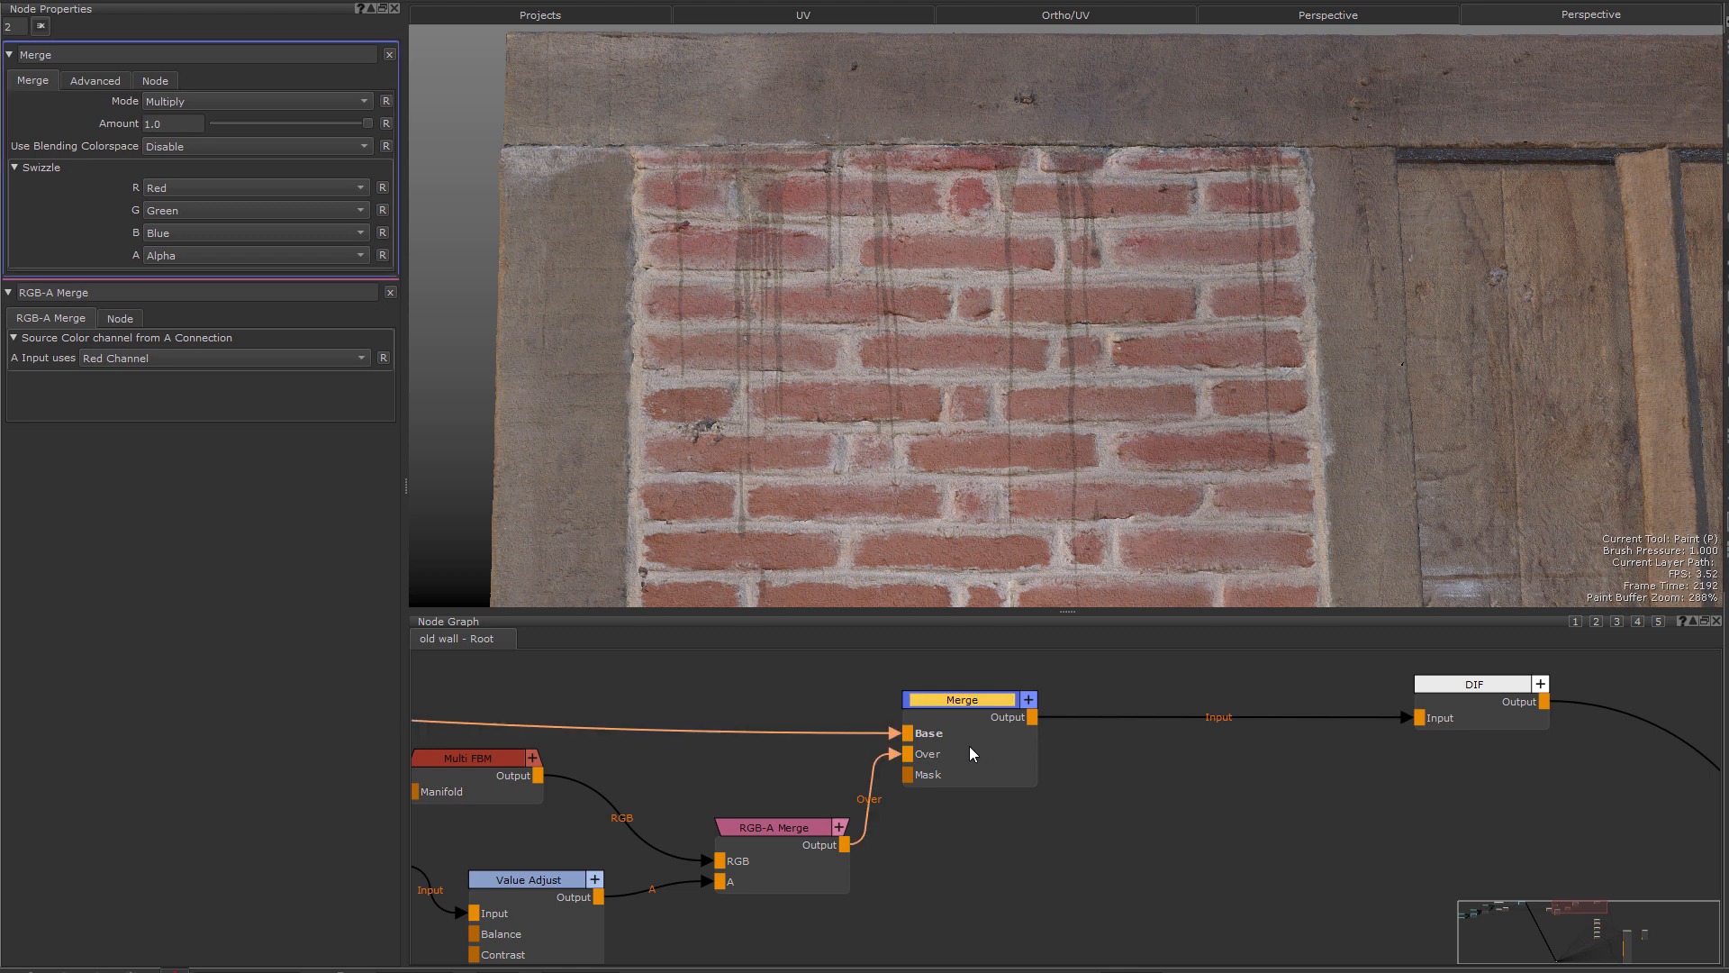
left_click(202, 104)
mouse_move(270, 179)
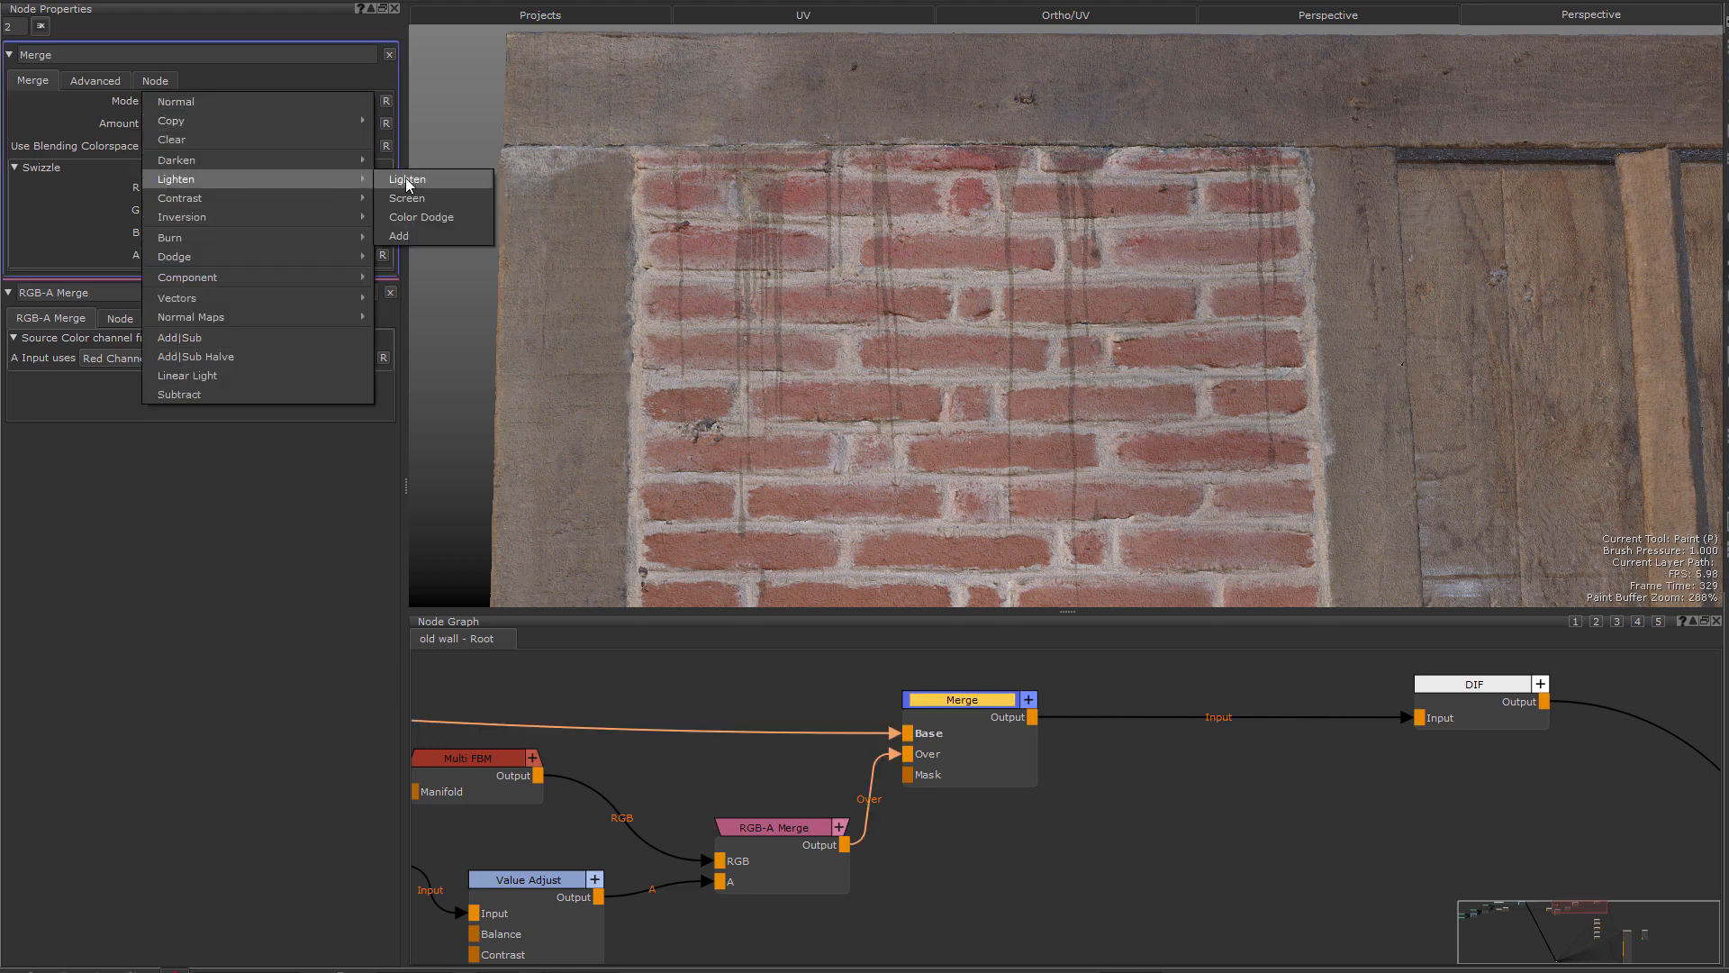
left_click(423, 179)
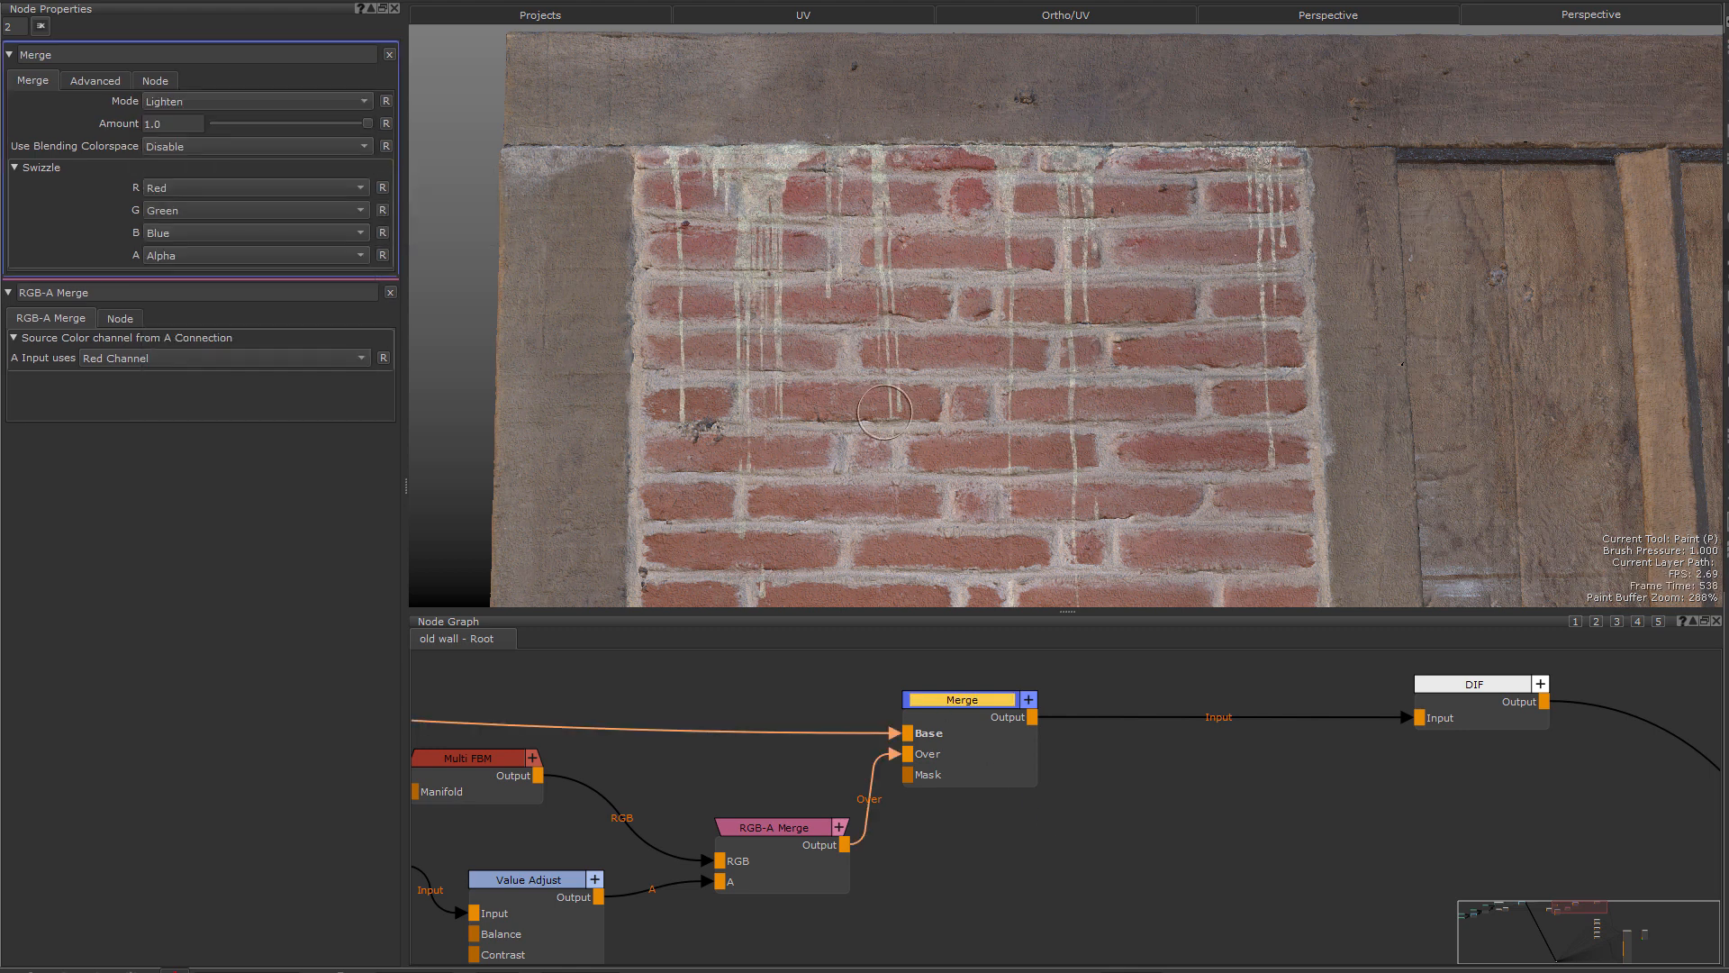
- Replace the Merge node before DIF with a Blend Lighten node, feeding the RGB-A Merge output into its Over input
key("Tab")
type("blen")
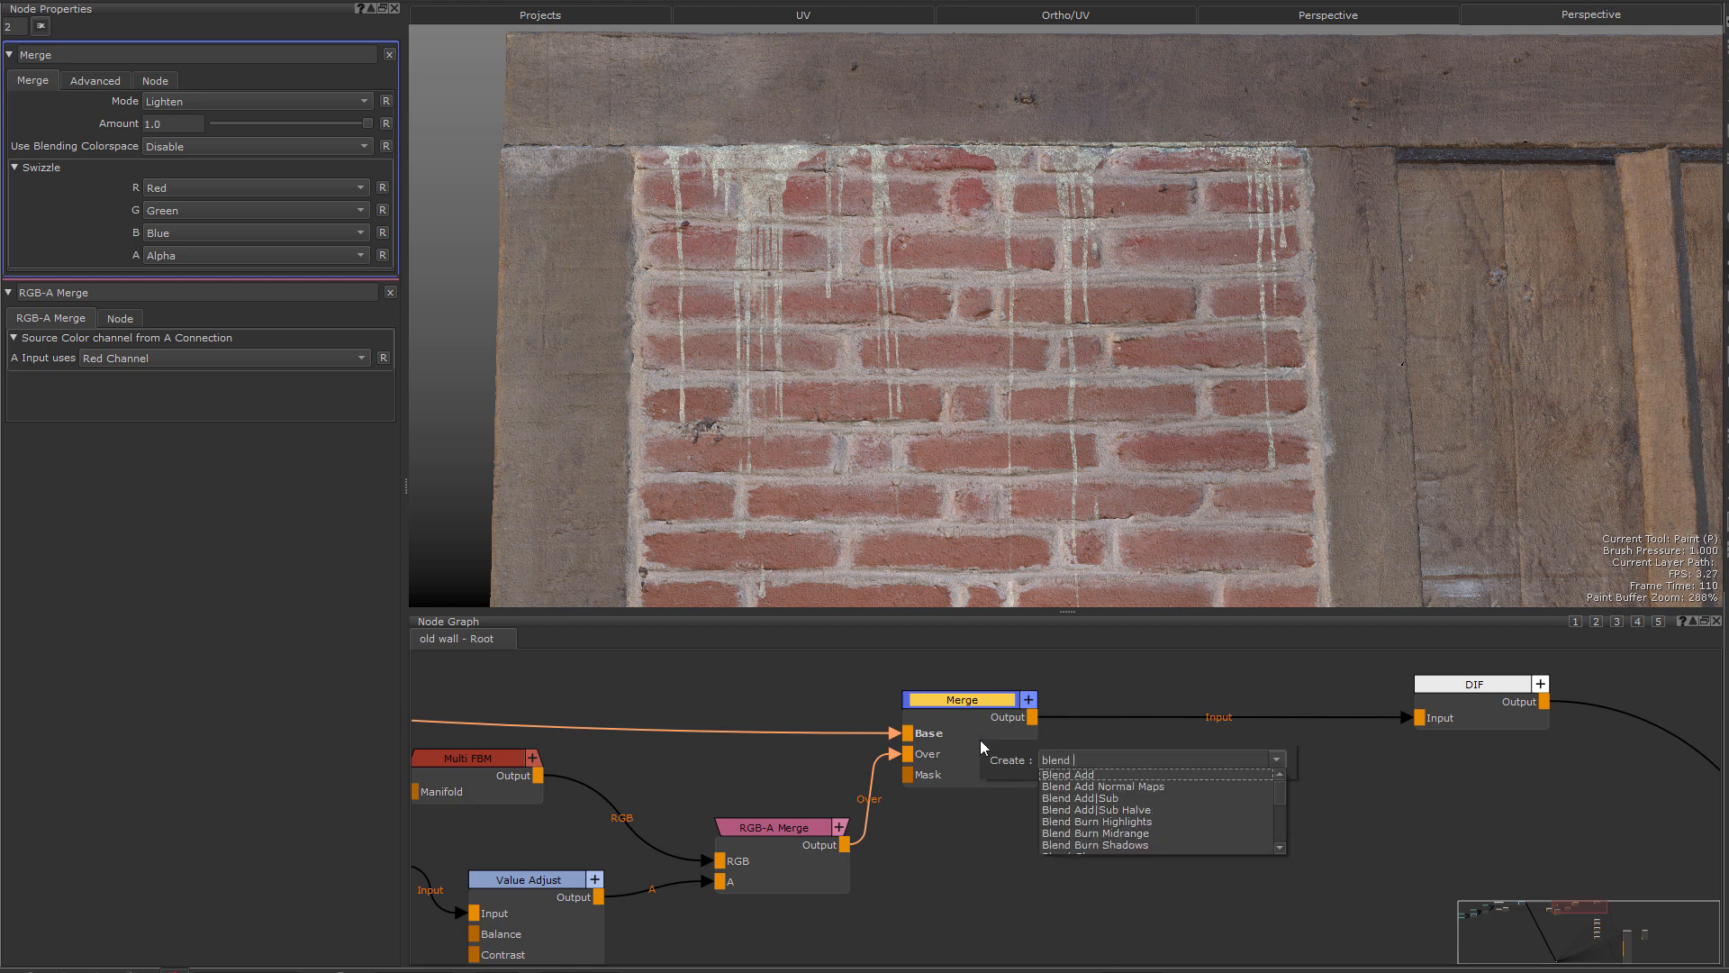
type("d lighten")
key("Return")
left_click(800, 847)
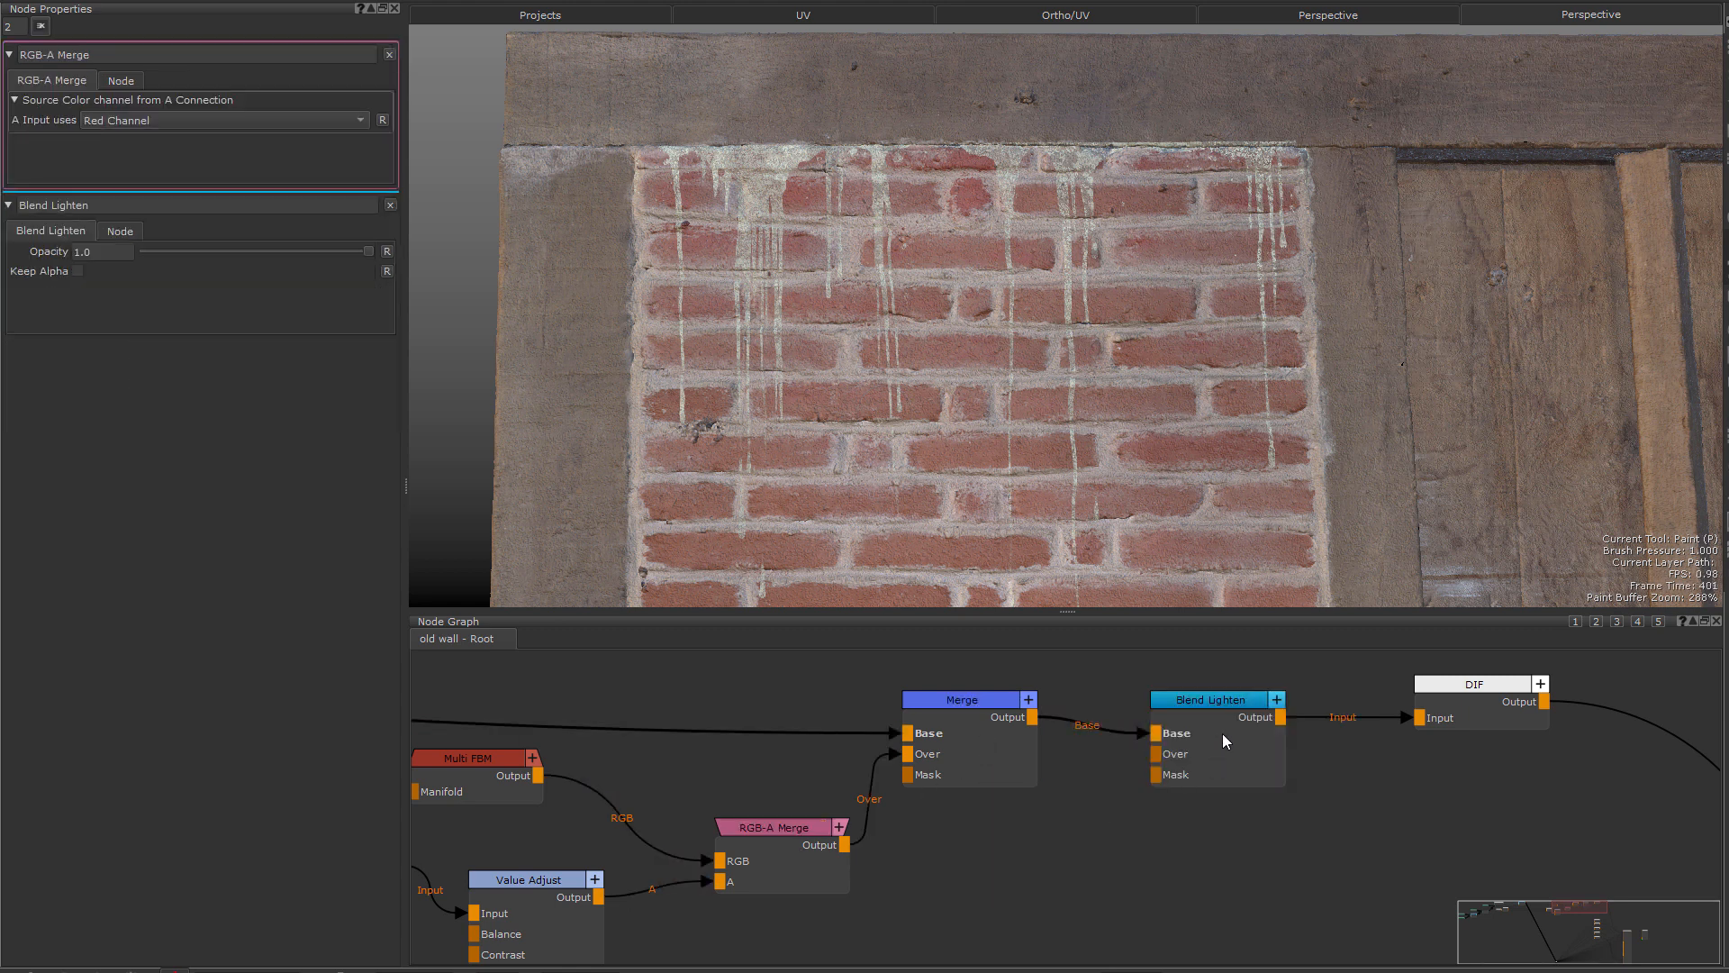
left_click(1213, 722)
key("y")
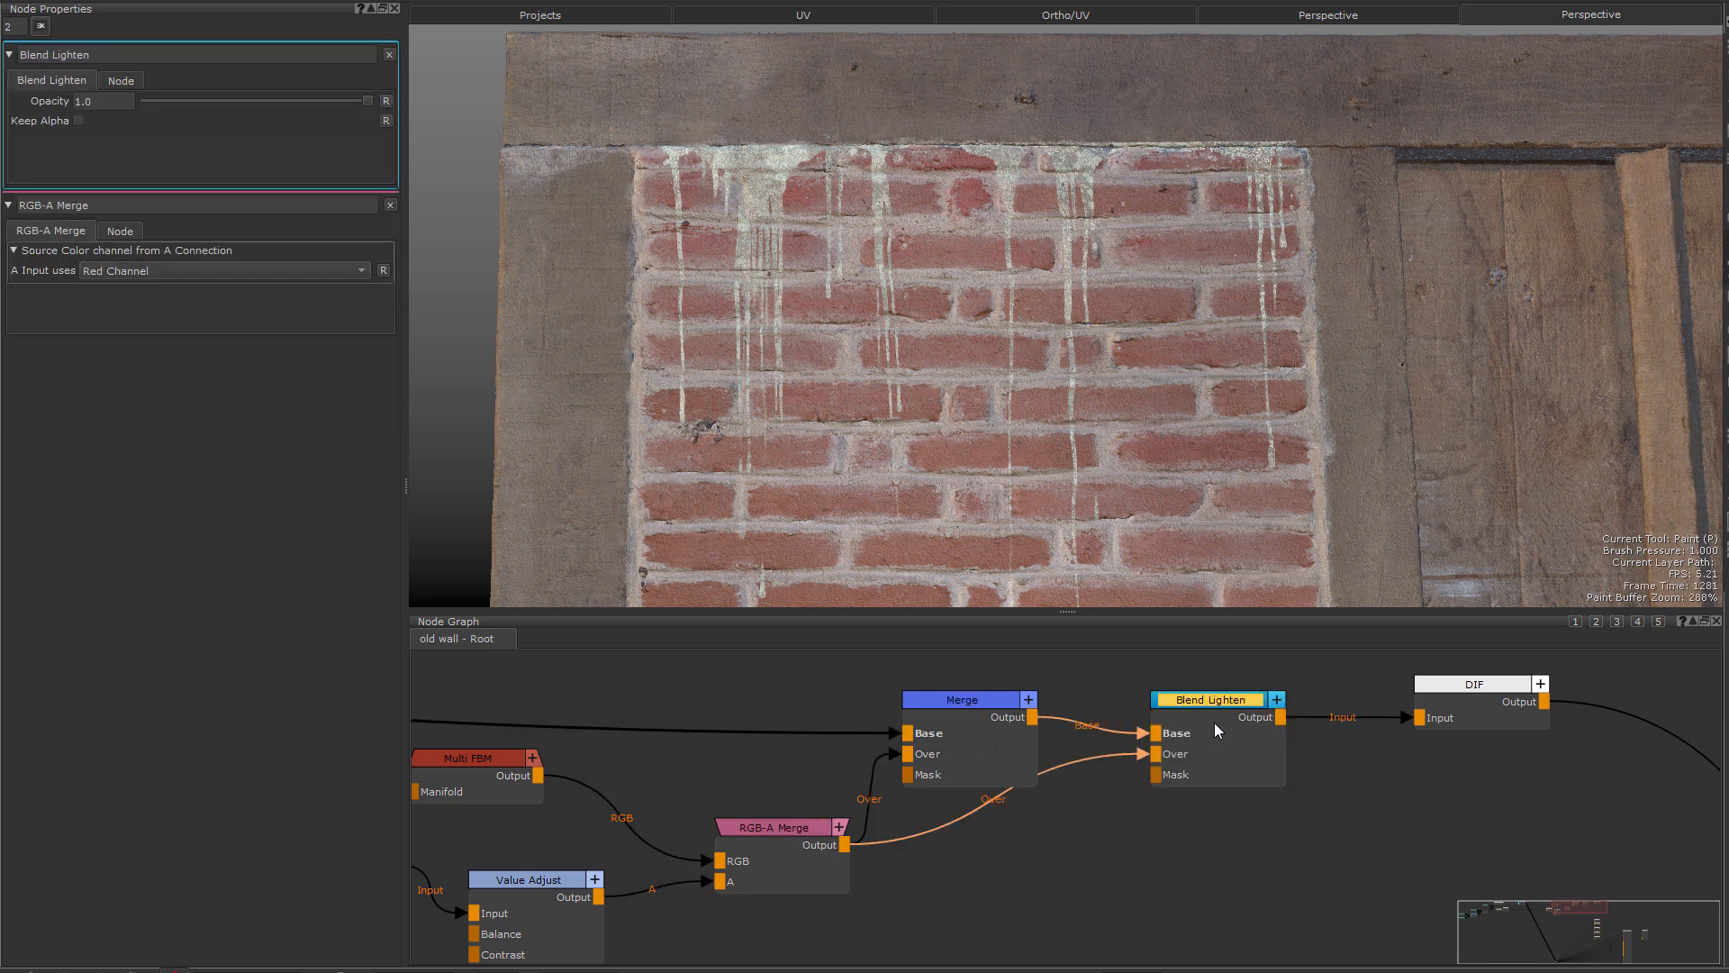
left_click(965, 721)
key("Delete")
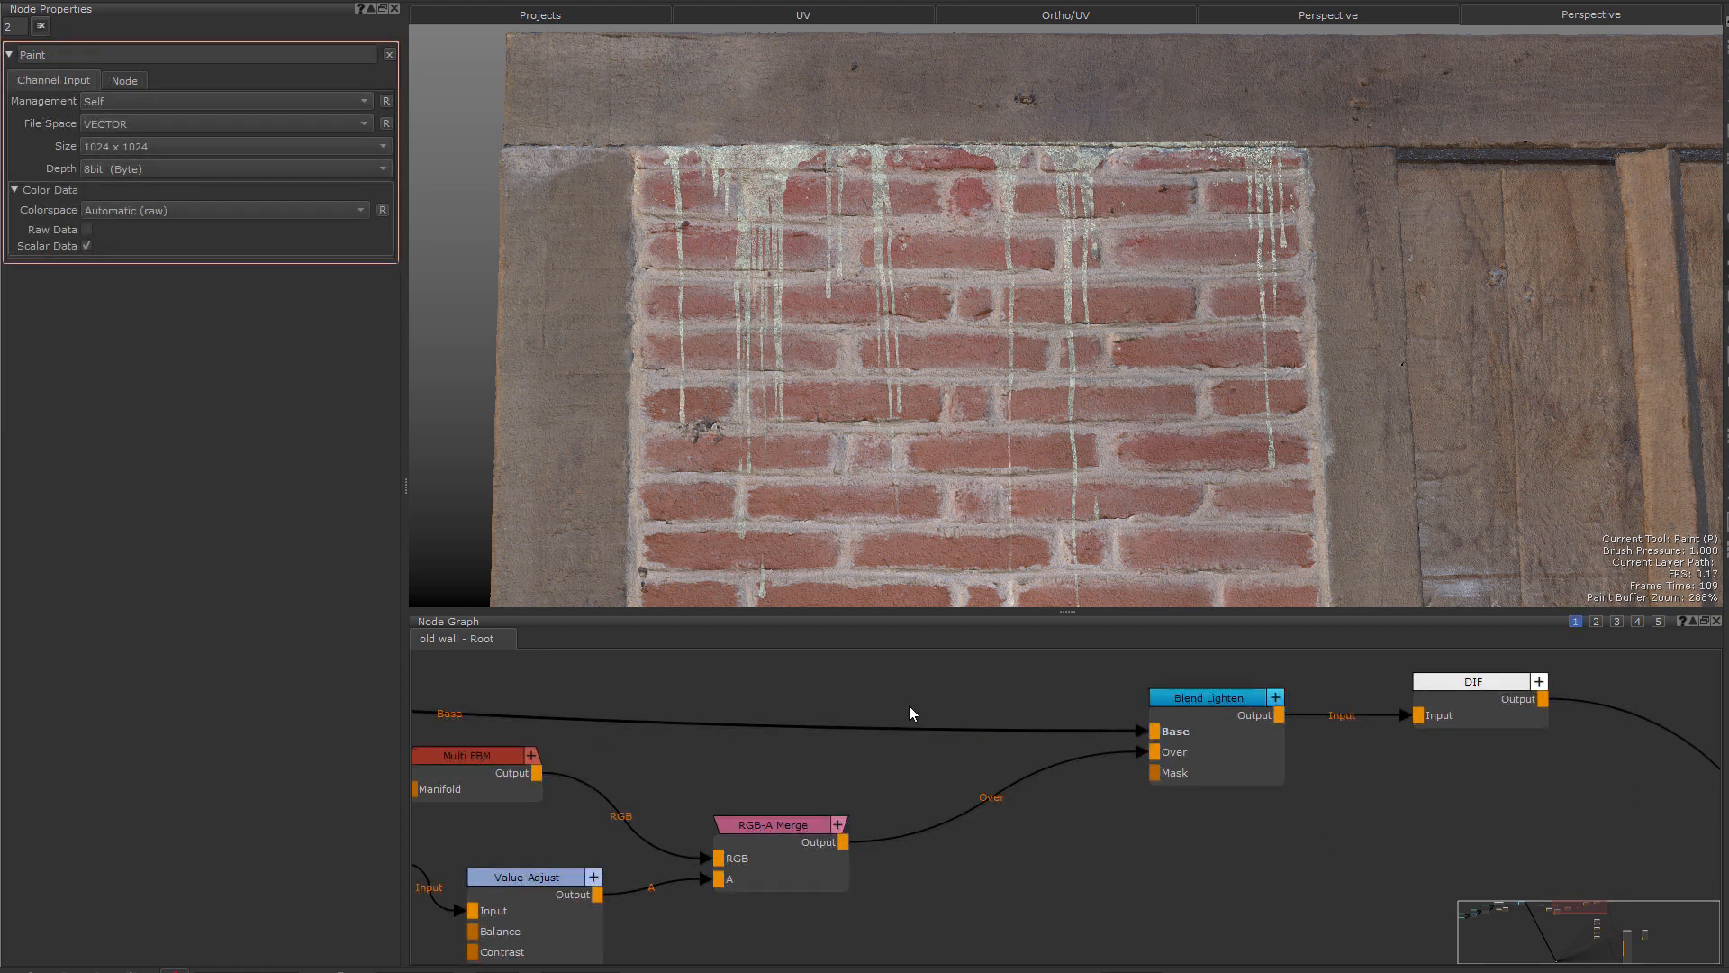
- Add an HSV (Masked) node and insert it into the connection coming out of Base Material (Merge)
middle_click_drag(867, 701, 1711, 767)
middle_click_drag(1023, 705, 1161, 707)
left_click(1164, 705)
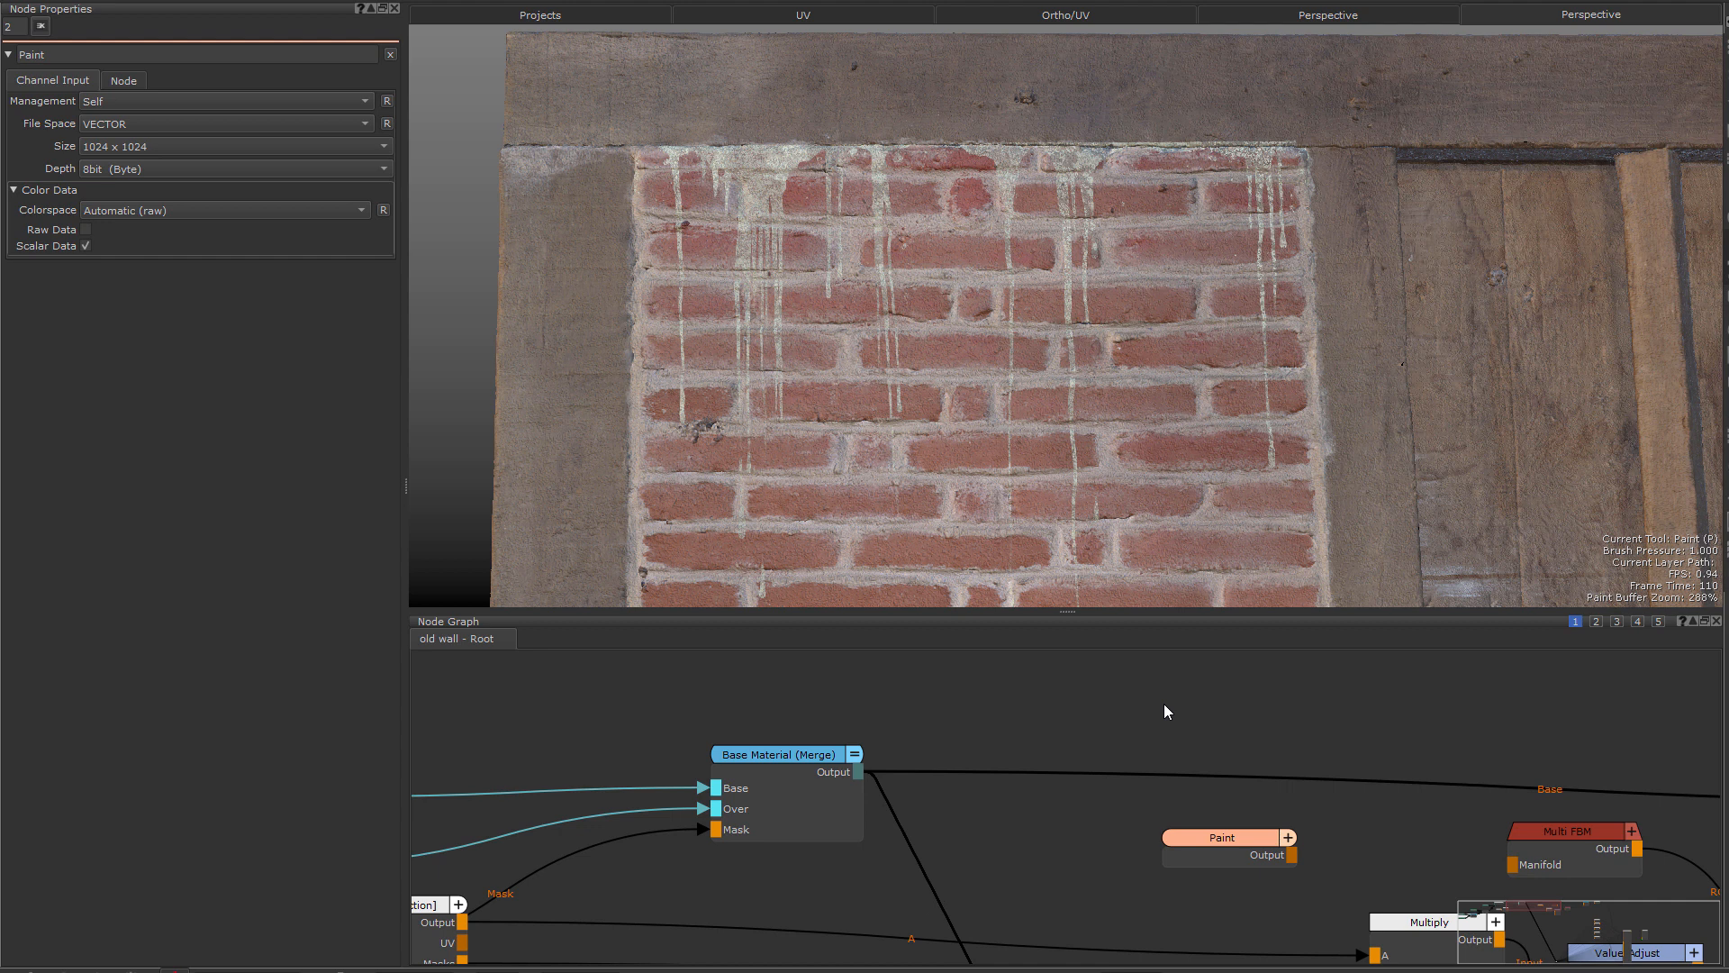
key("Tab")
type("hsv")
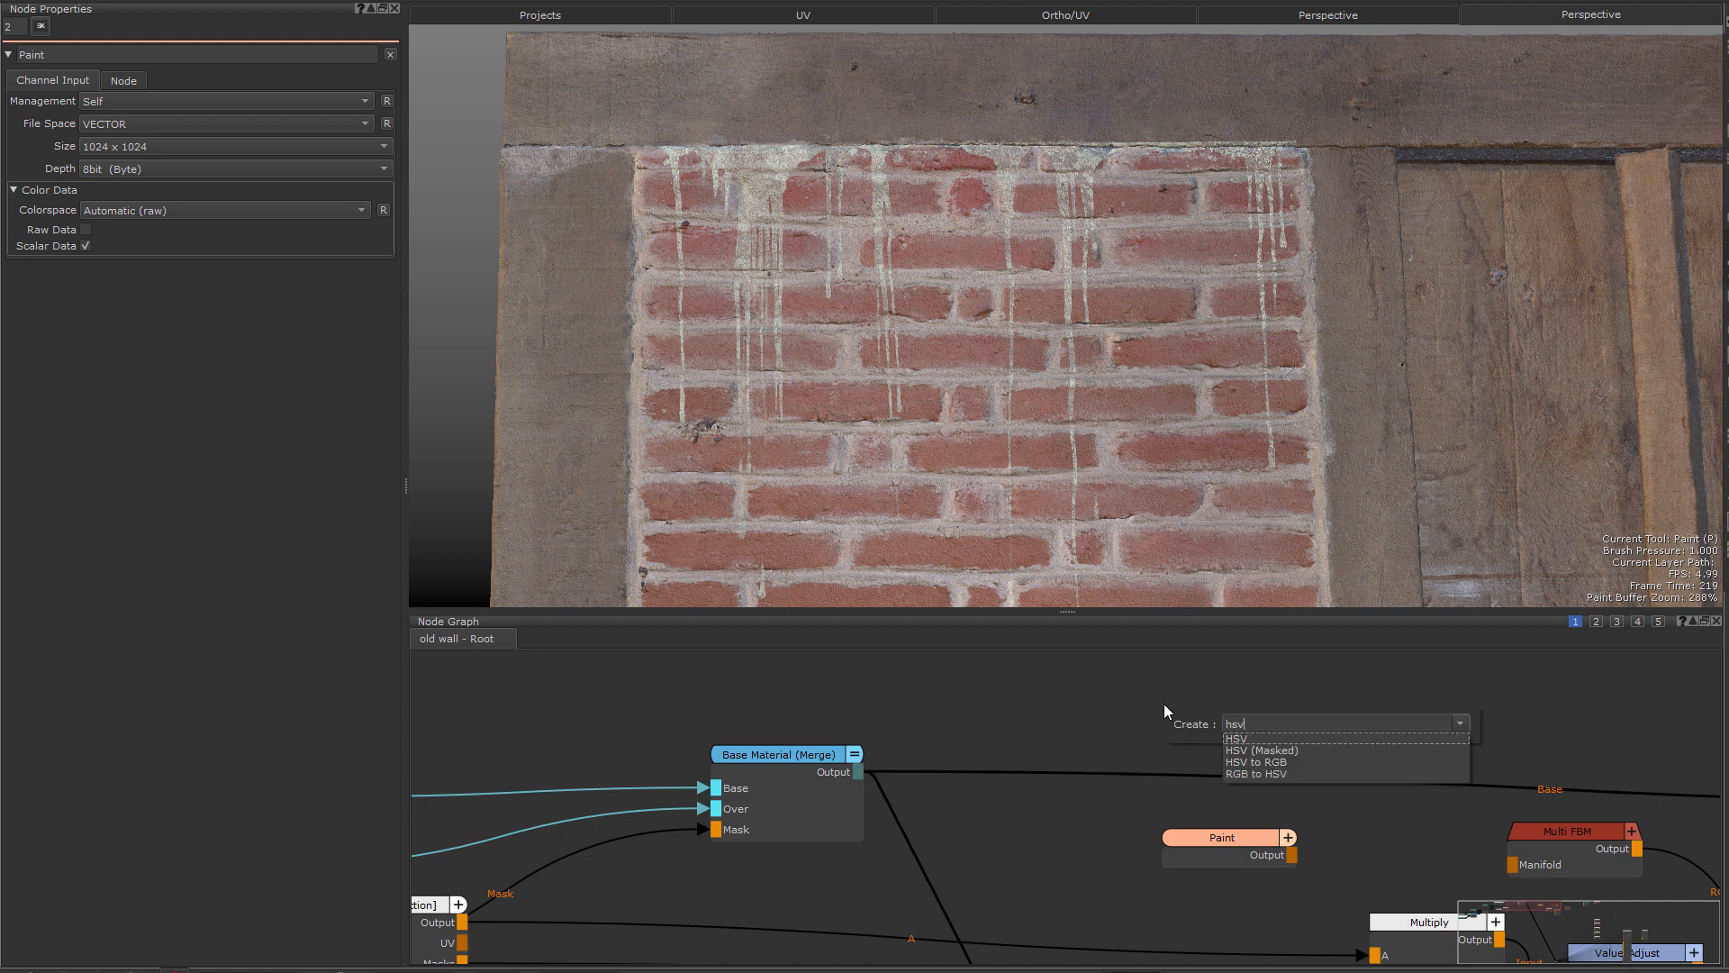
key("Down")
key("Return")
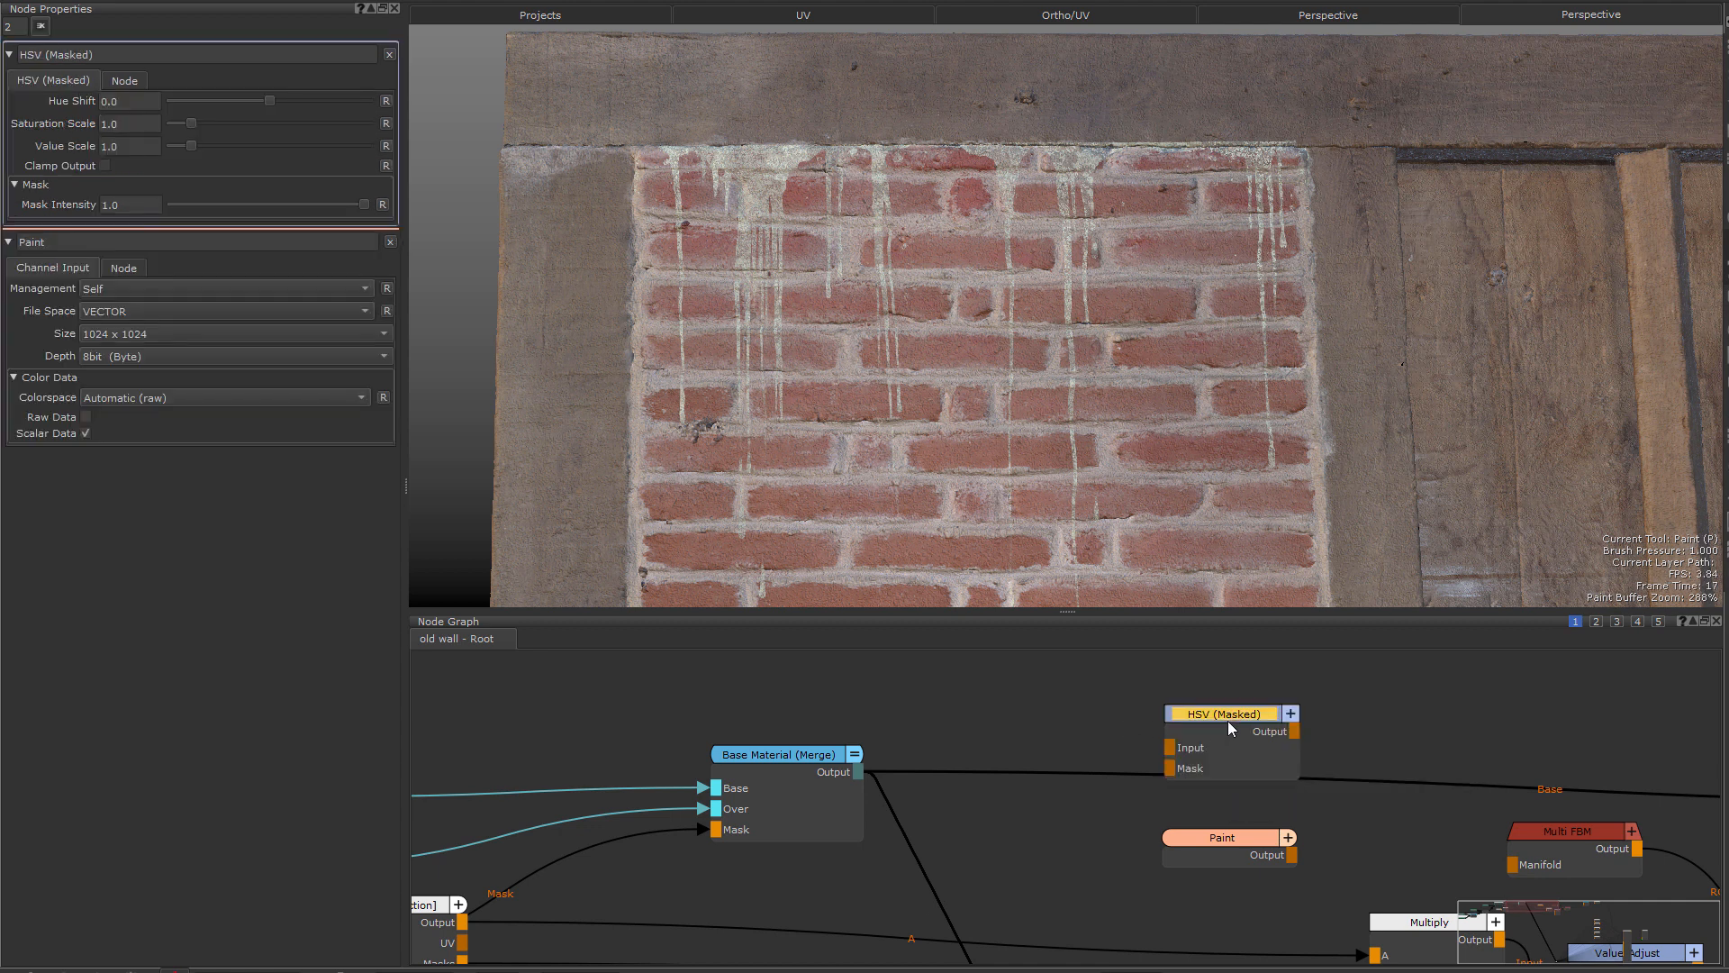
mouse_move(1228, 720)
left_mouse_down()
mouse_move(1323, 772)
mouse_move(1342, 744)
left_mouse_up()
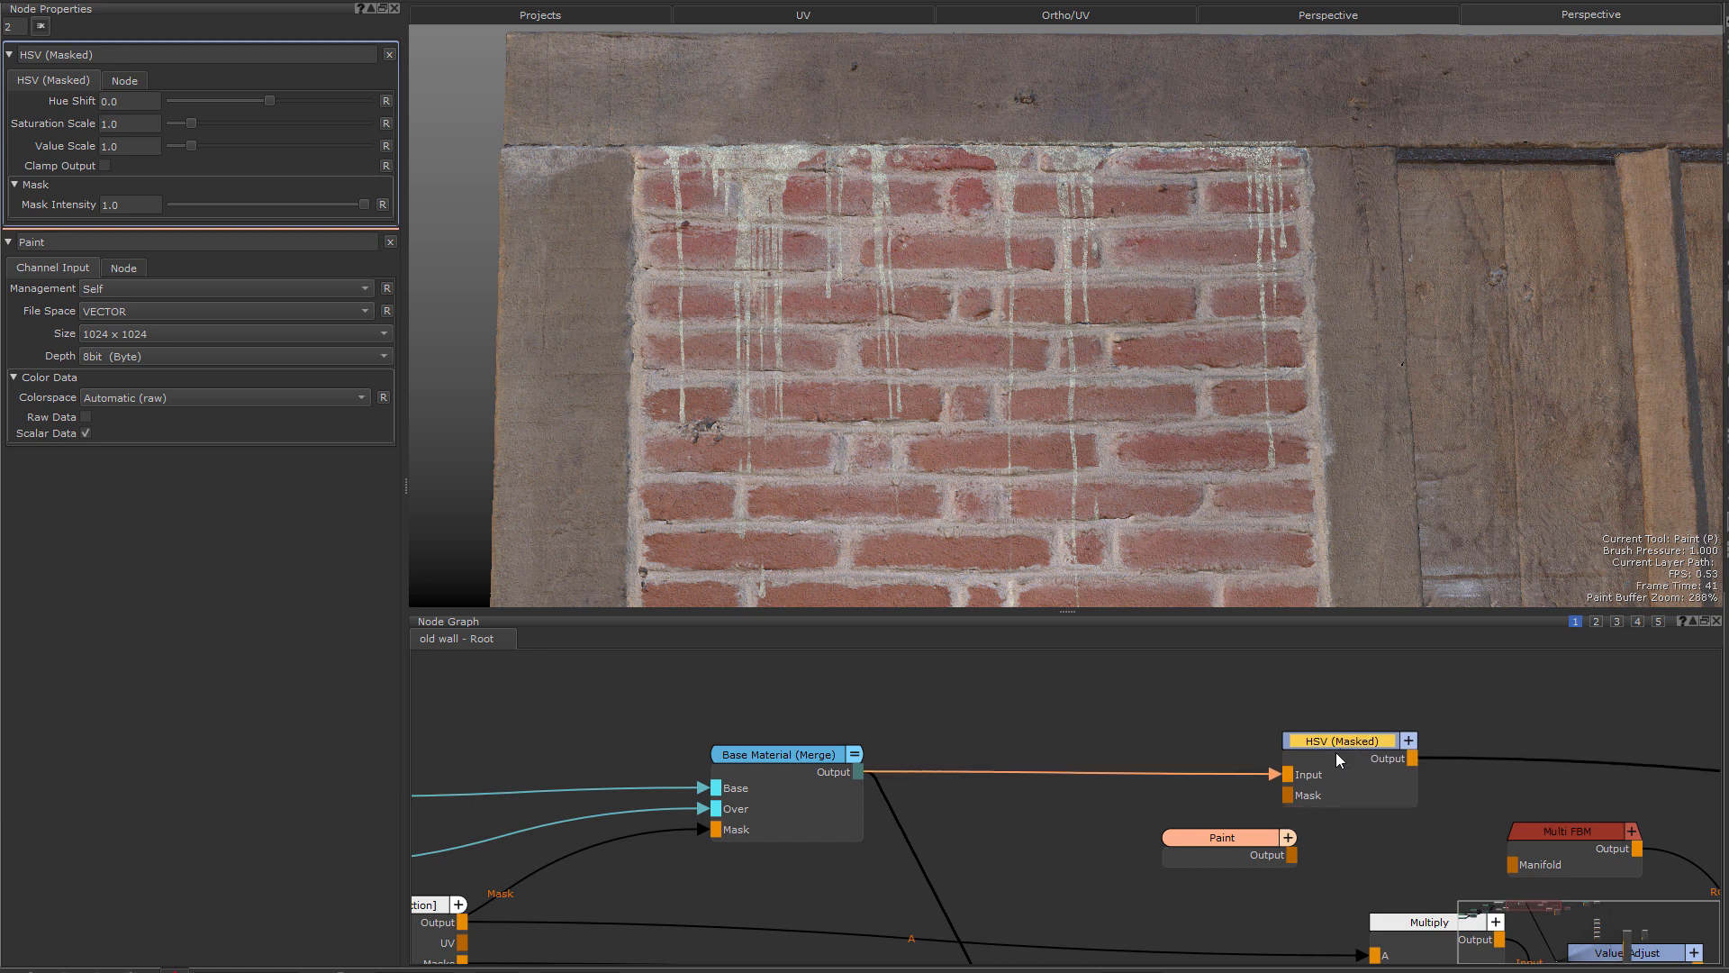
- Raise the HSV (Masked) node's hue shift slightly and connect the Paint node to its Mask input
left_click_drag(1241, 848, 1175, 843)
left_click(1325, 775)
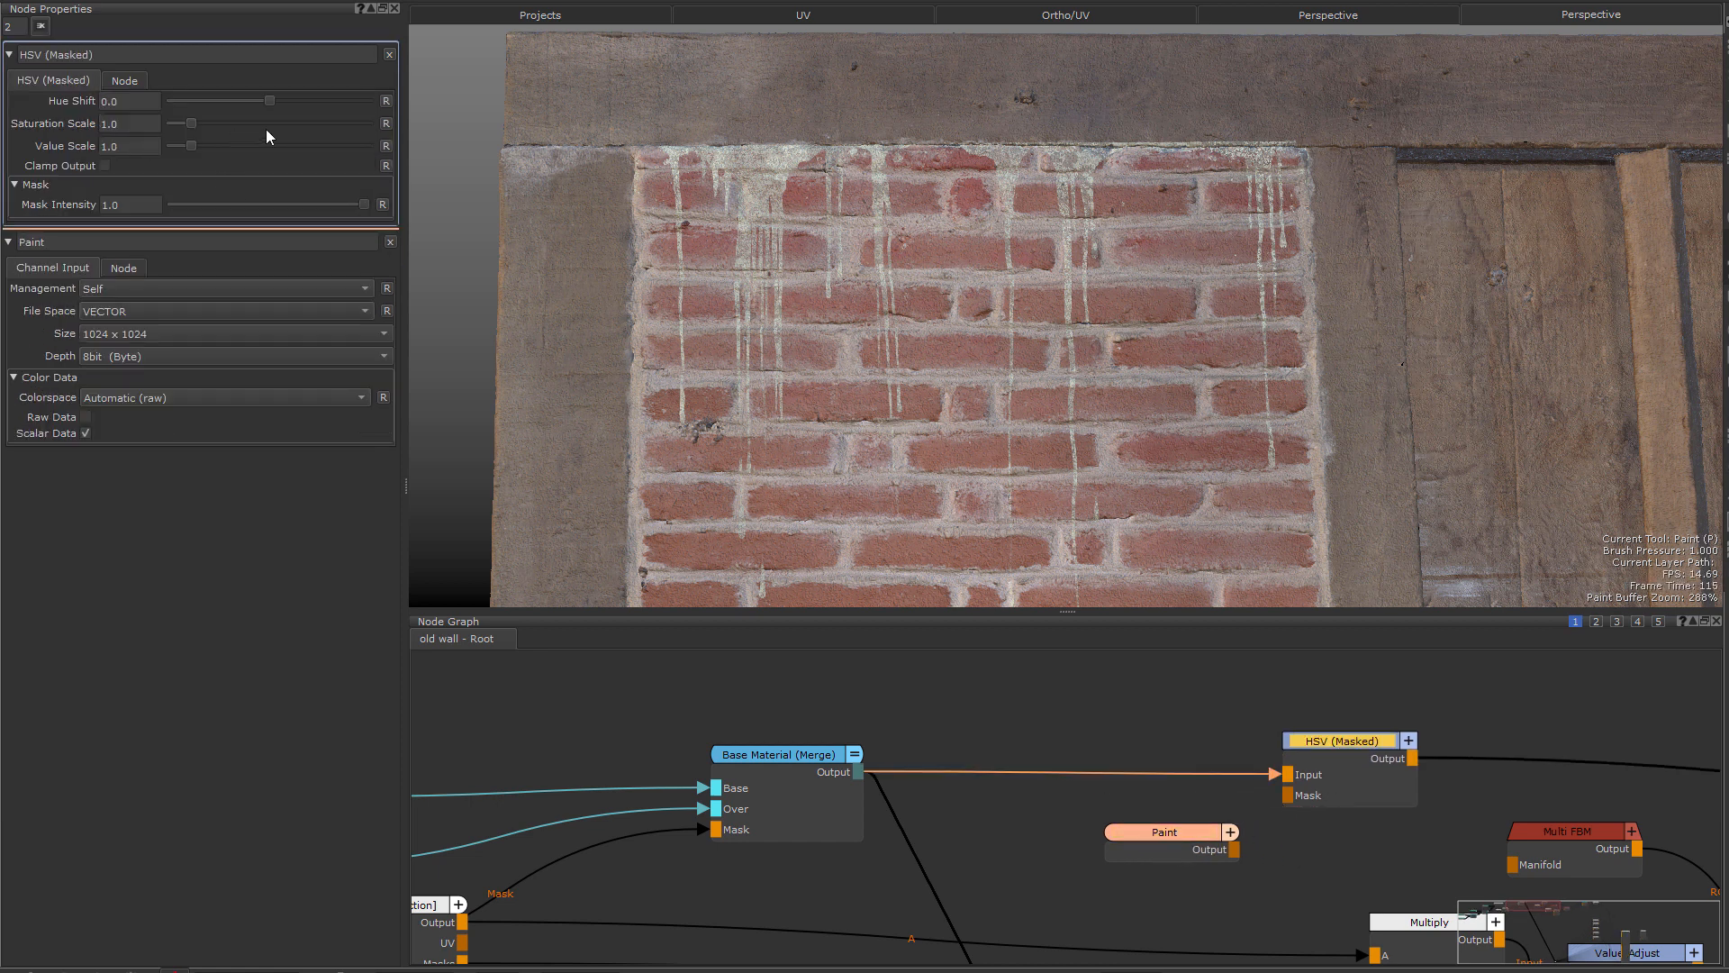
mouse_move(268, 101)
left_mouse_down()
mouse_move(227, 101)
mouse_move(276, 101)
left_mouse_up()
left_click_drag(1239, 857, 1311, 797)
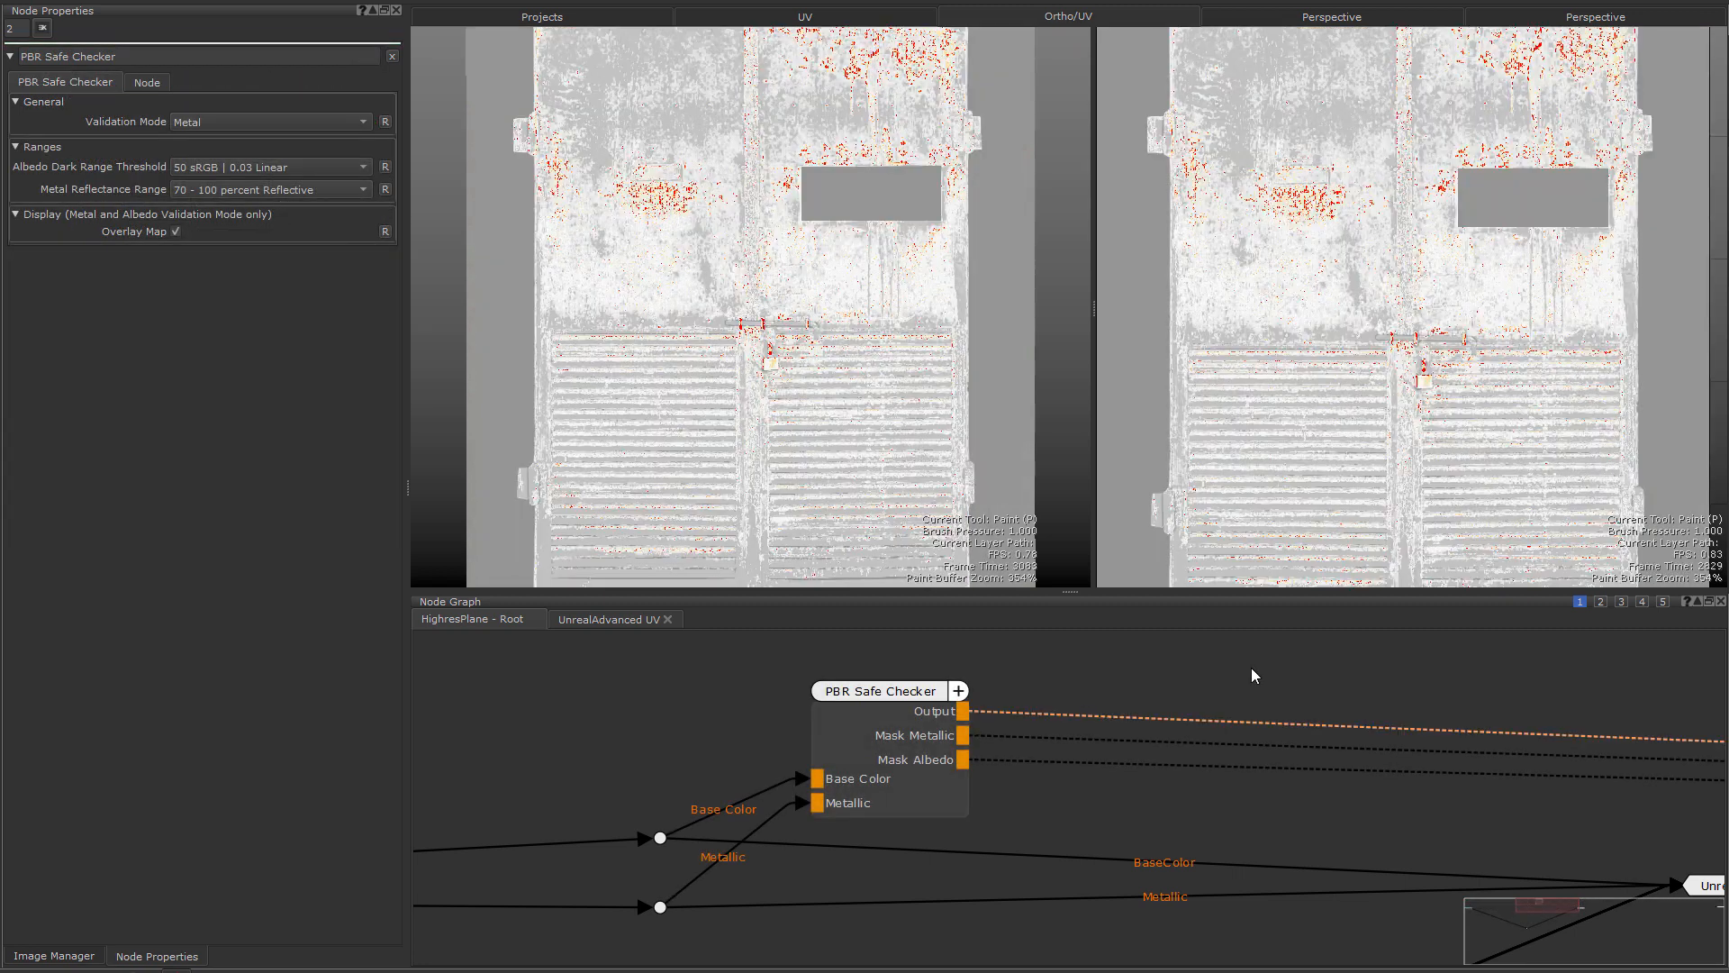
- Set the PBR Safe Checker's validation mode to Albedo and inspect the upper part of the door
left_click(219, 121)
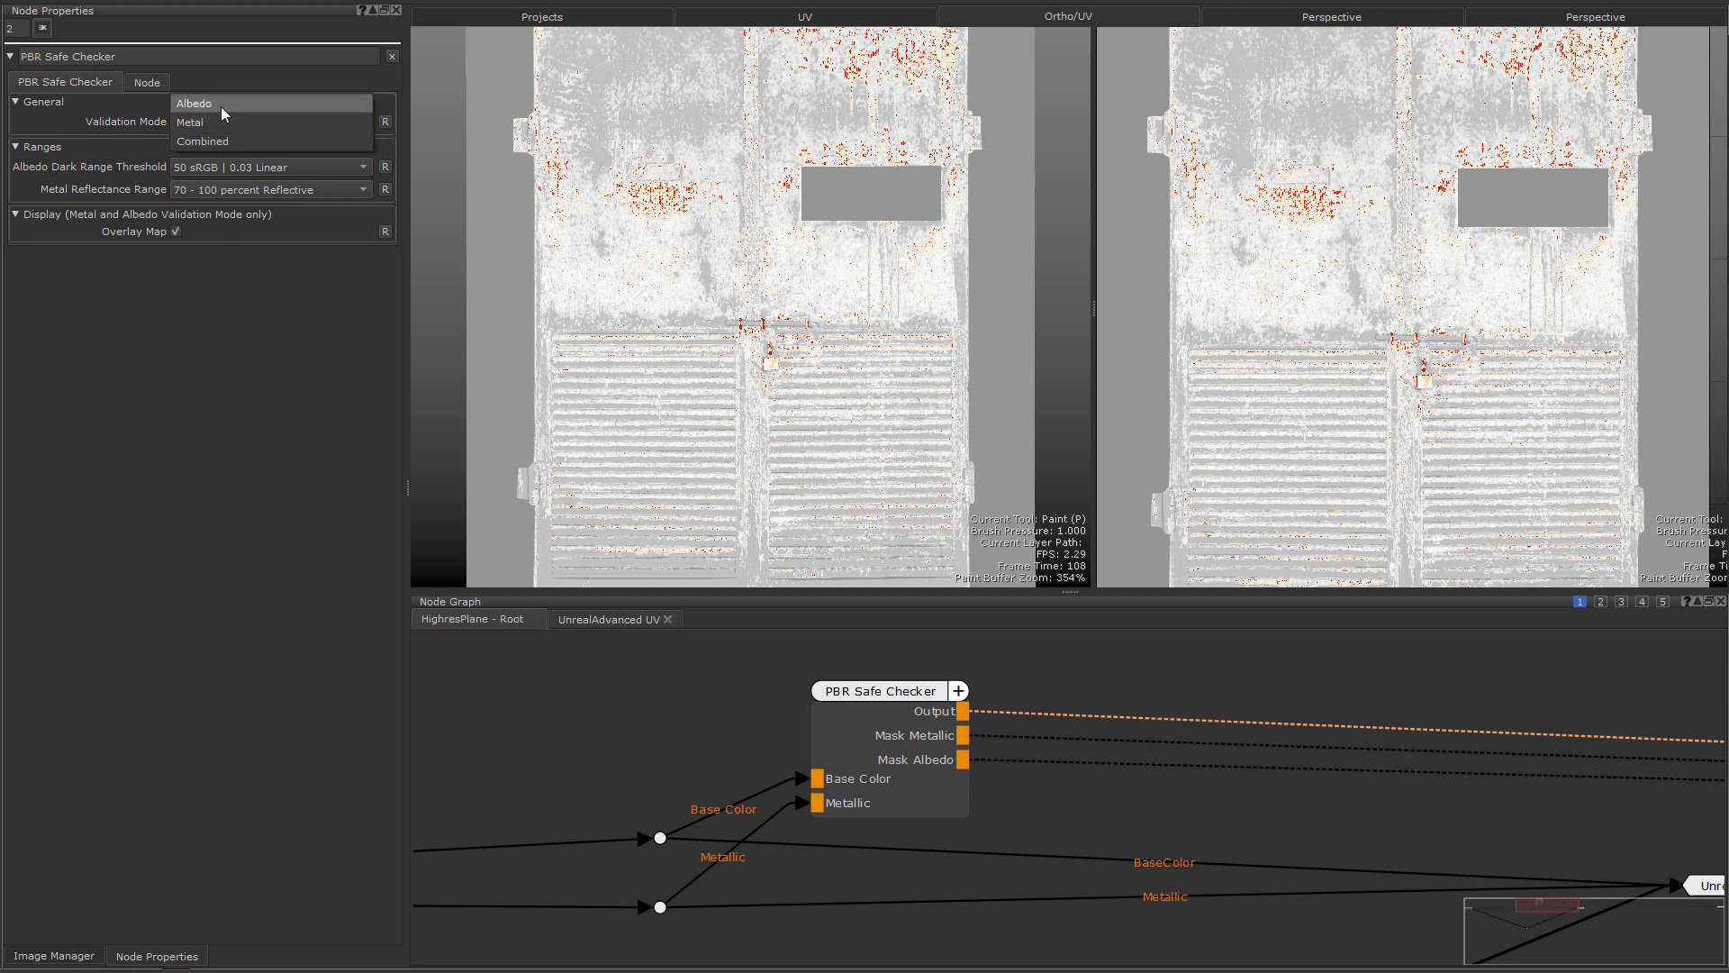
left_click(221, 105)
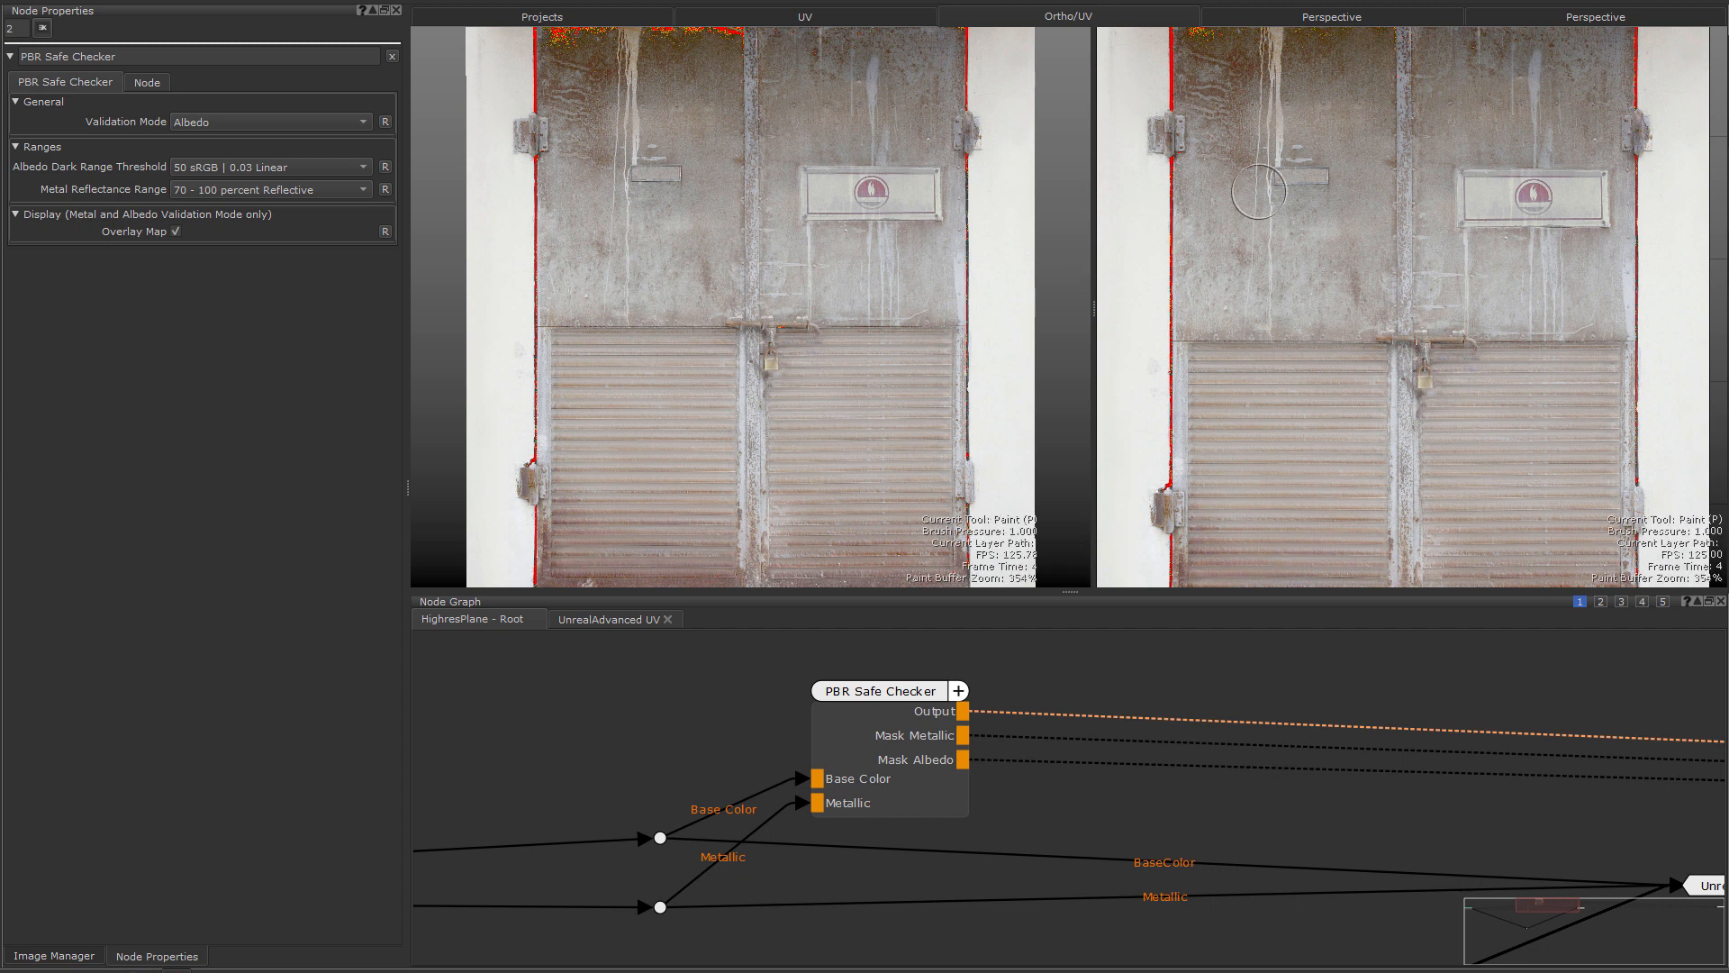
middle_click_drag(1323, 253, 1349, 499, "alt")
right_click_drag(1241, 272, 1395, 261, "alt")
middle_click_drag(1395, 262, 1309, 174, "alt")
- Set the PBR Safe Checker's validation mode to Metal and inspect the flagged areas on the door
left_click(231, 124)
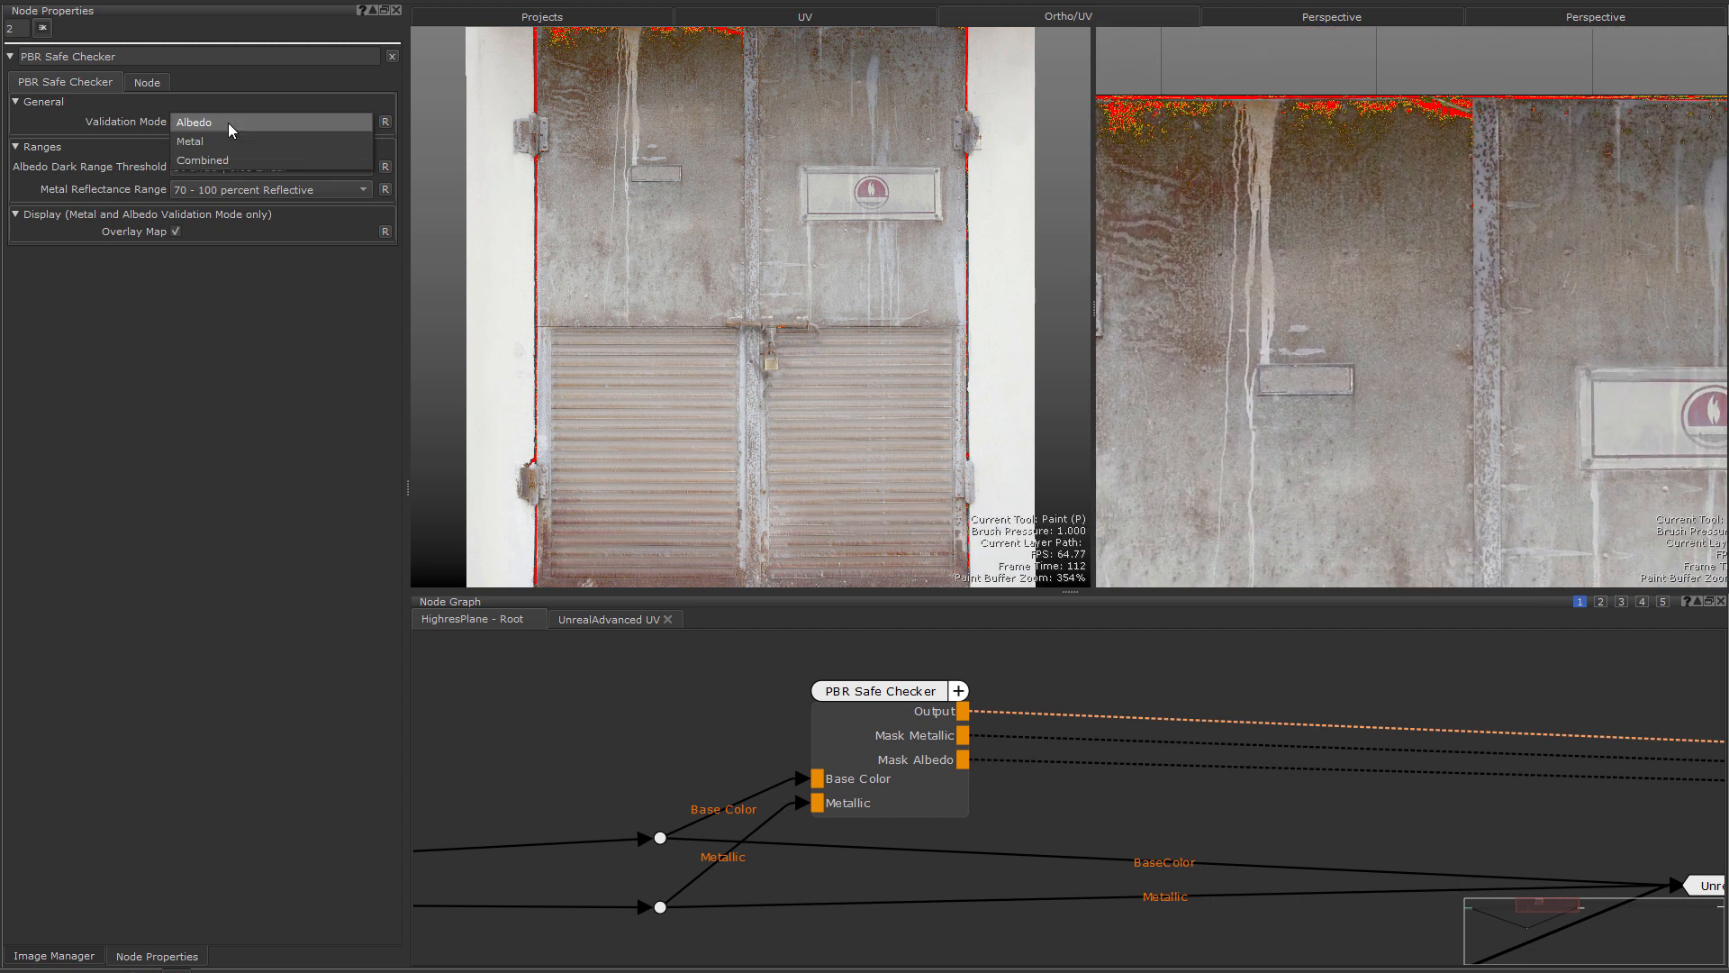
left_click(231, 145)
middle_click_drag(1305, 463, 1291, 291, "alt")
right_click_drag(1355, 304, 1329, 306, "alt")
middle_click_drag(1330, 307, 1299, 305, "alt")
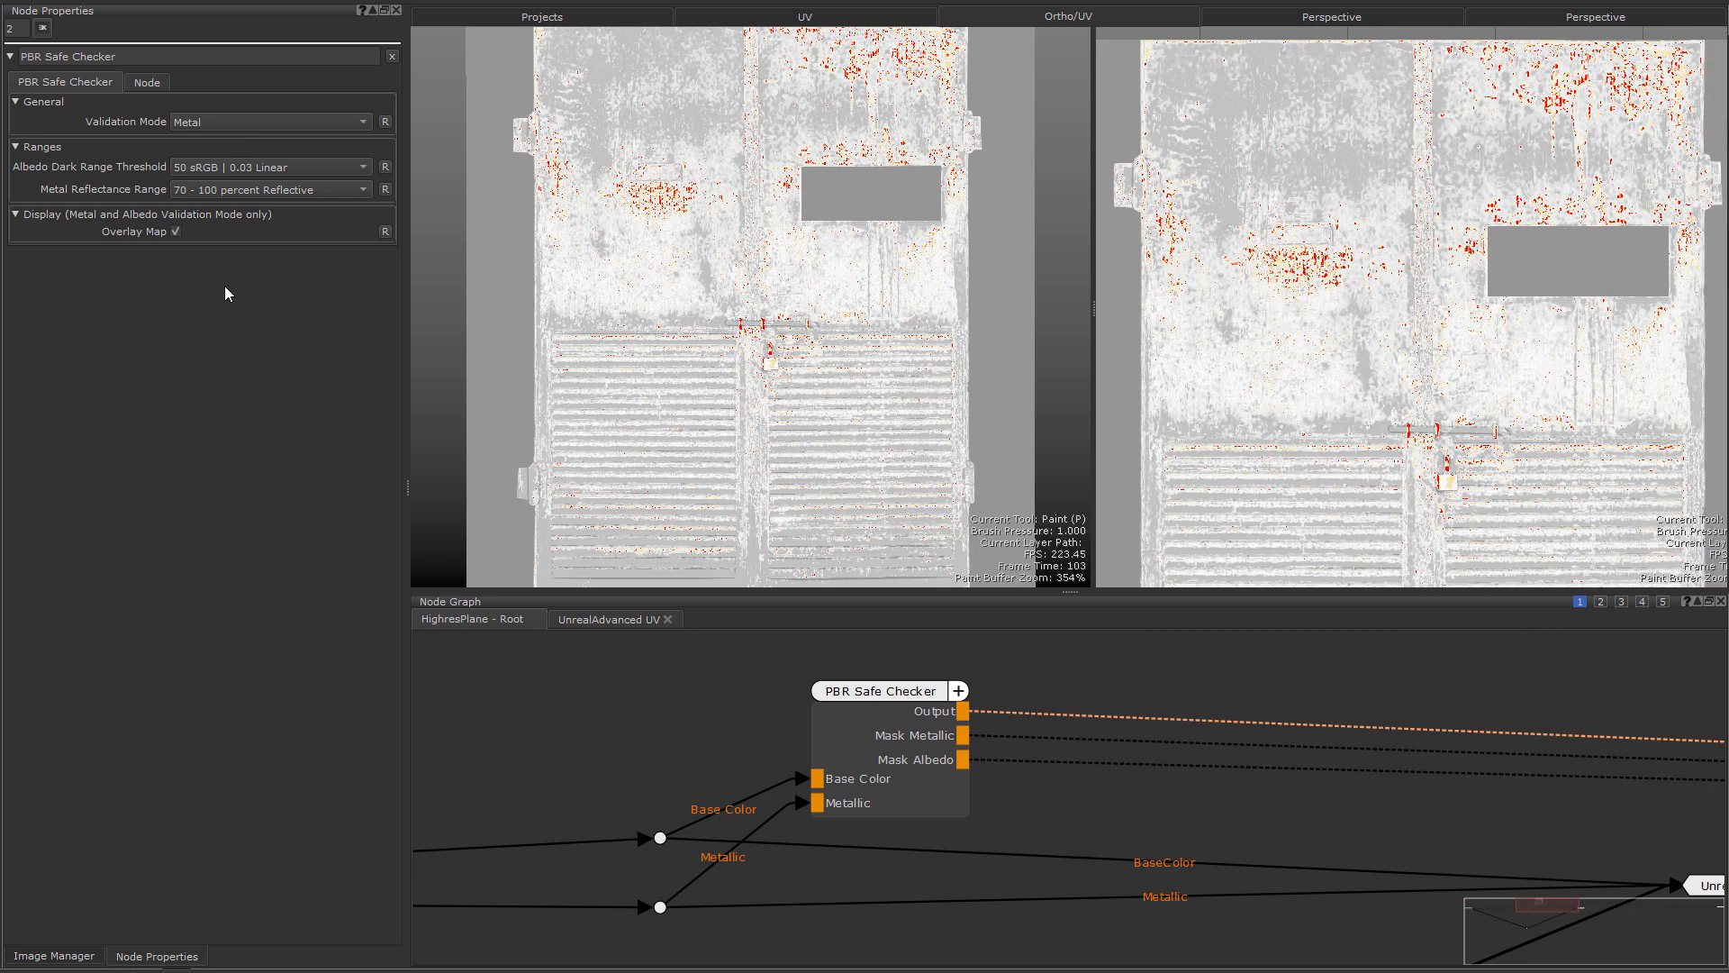
- Set the PBR Safe Checker's validation mode to Combined and view its Mask Metallic and Mask Albedo outputs
left_click(270, 122)
left_click(225, 135)
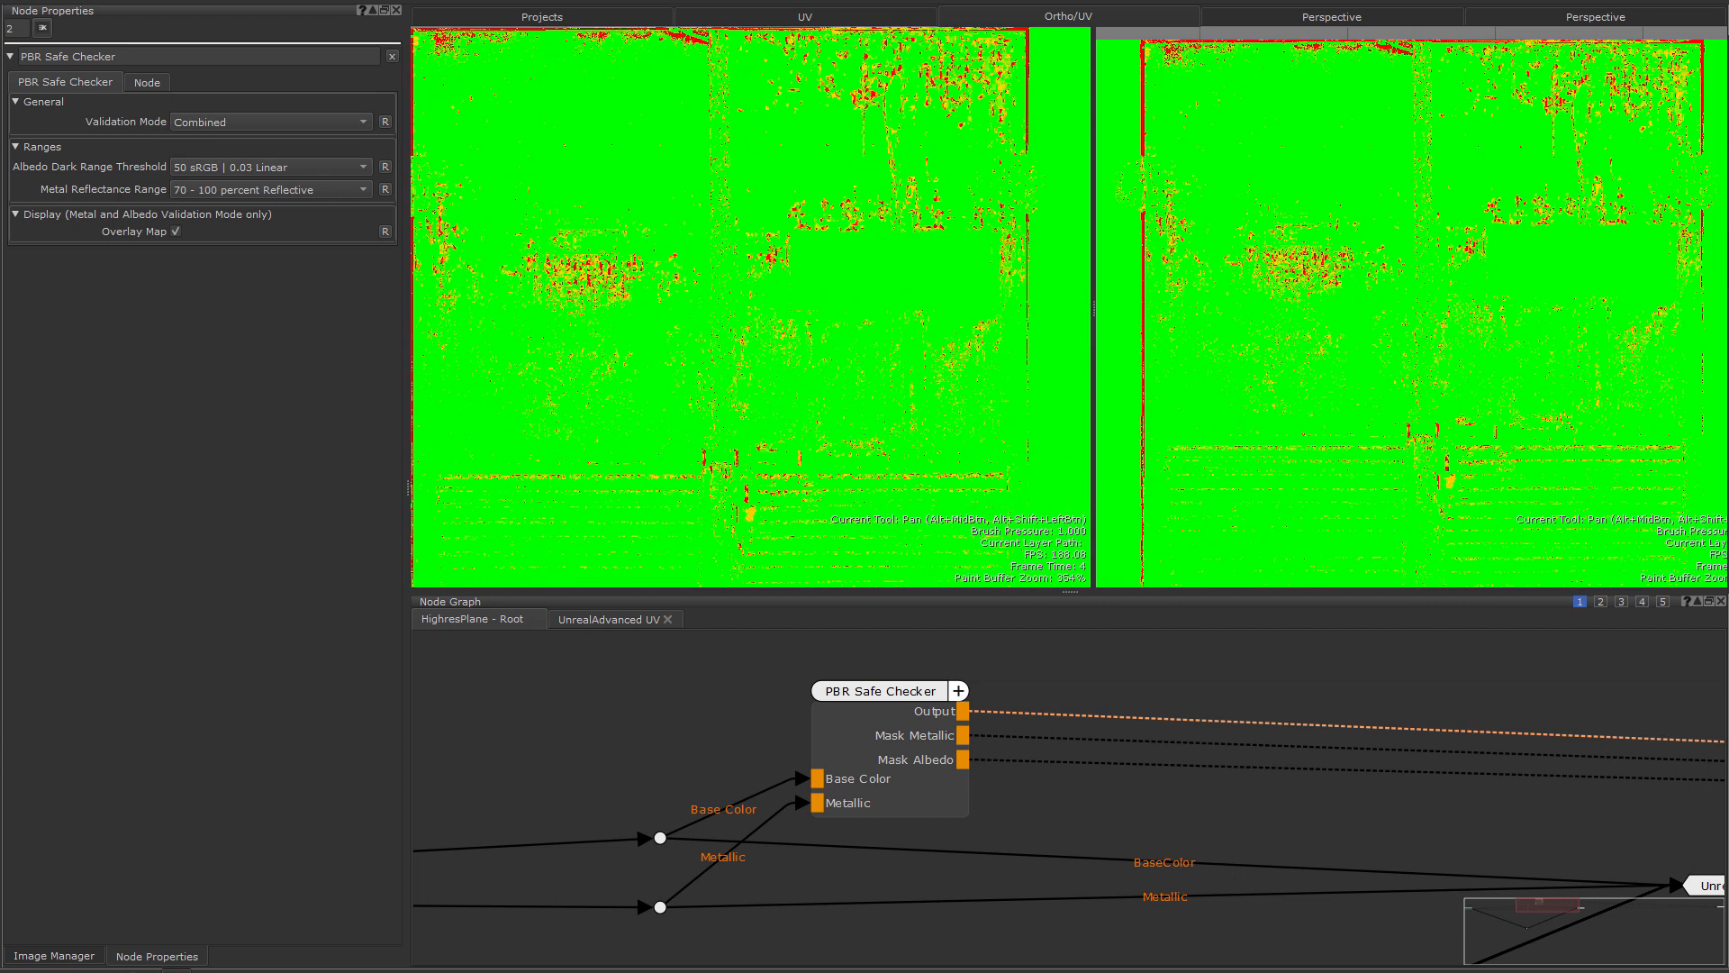
key("2")
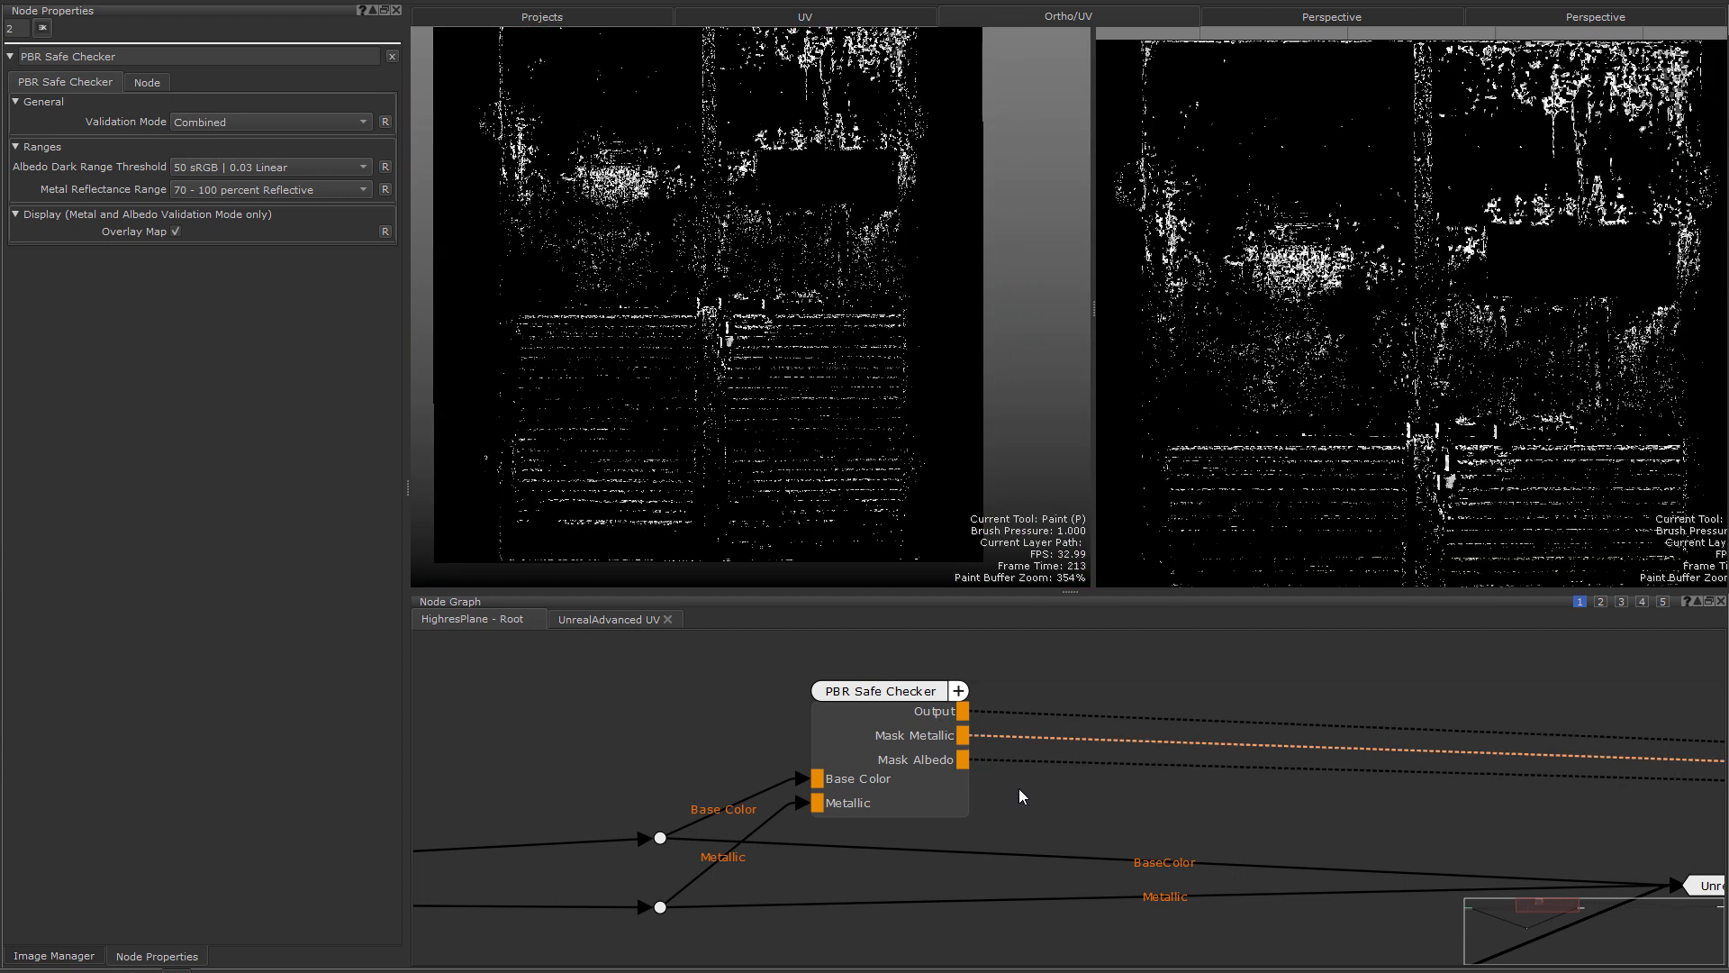
key("3")
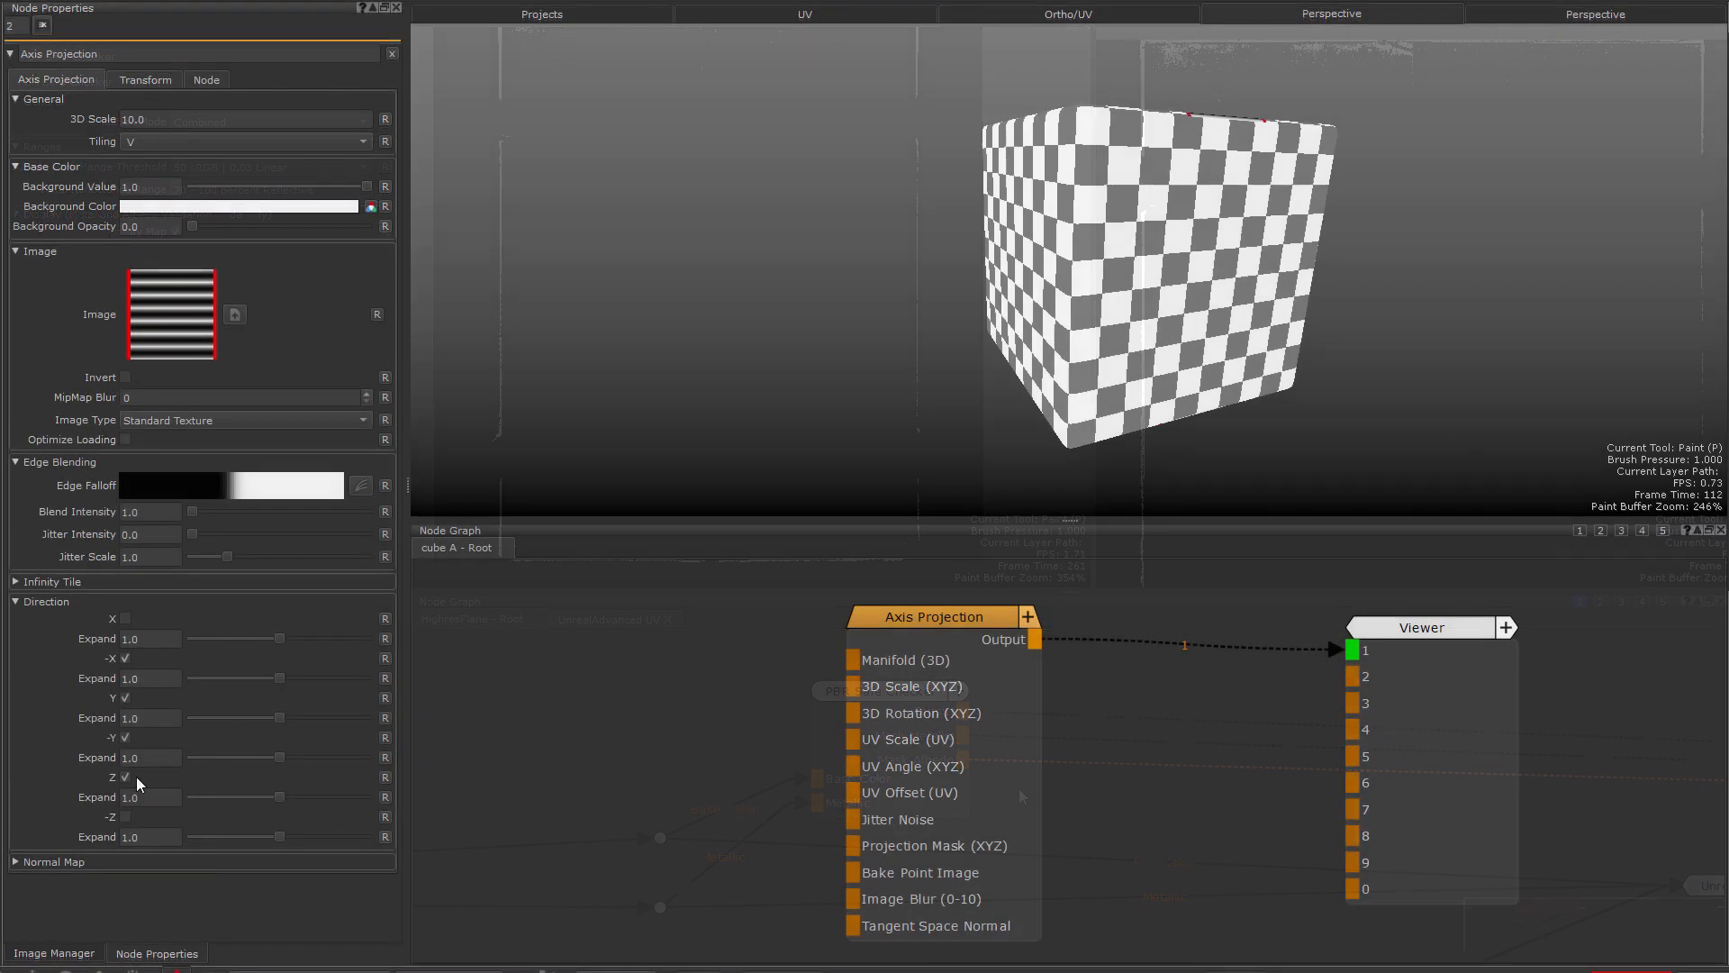
- Enable the -Z and X projection directions of the Axis Projection node
left_click(125, 816)
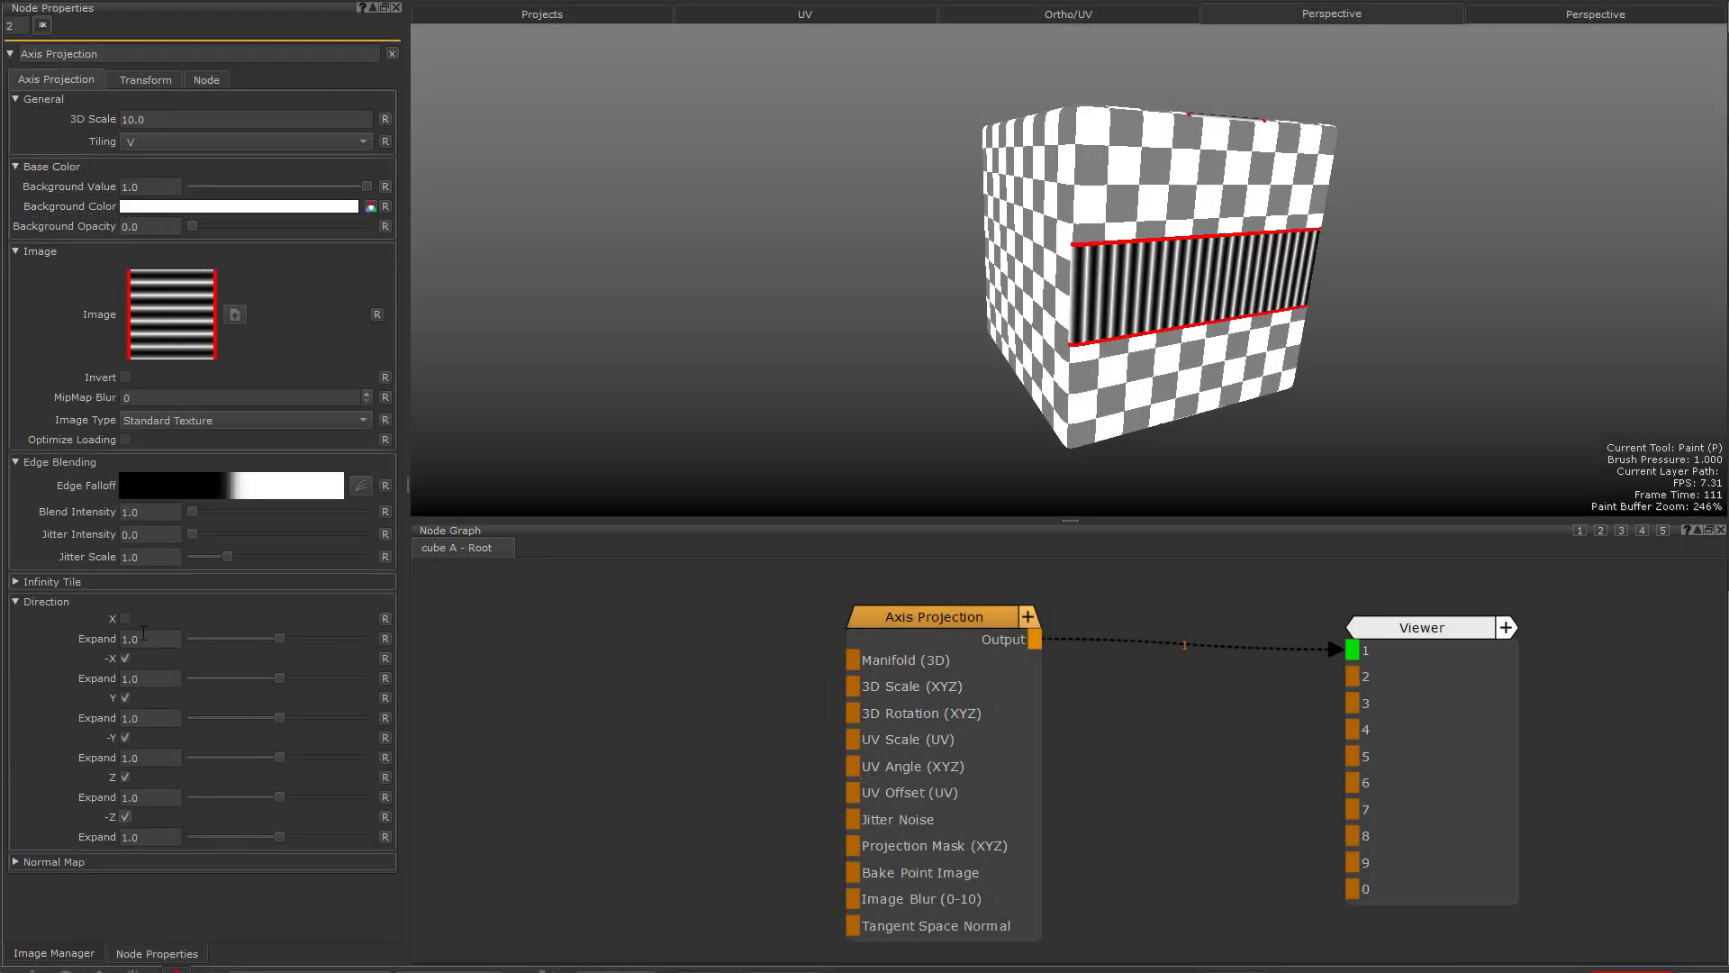
left_click(125, 618)
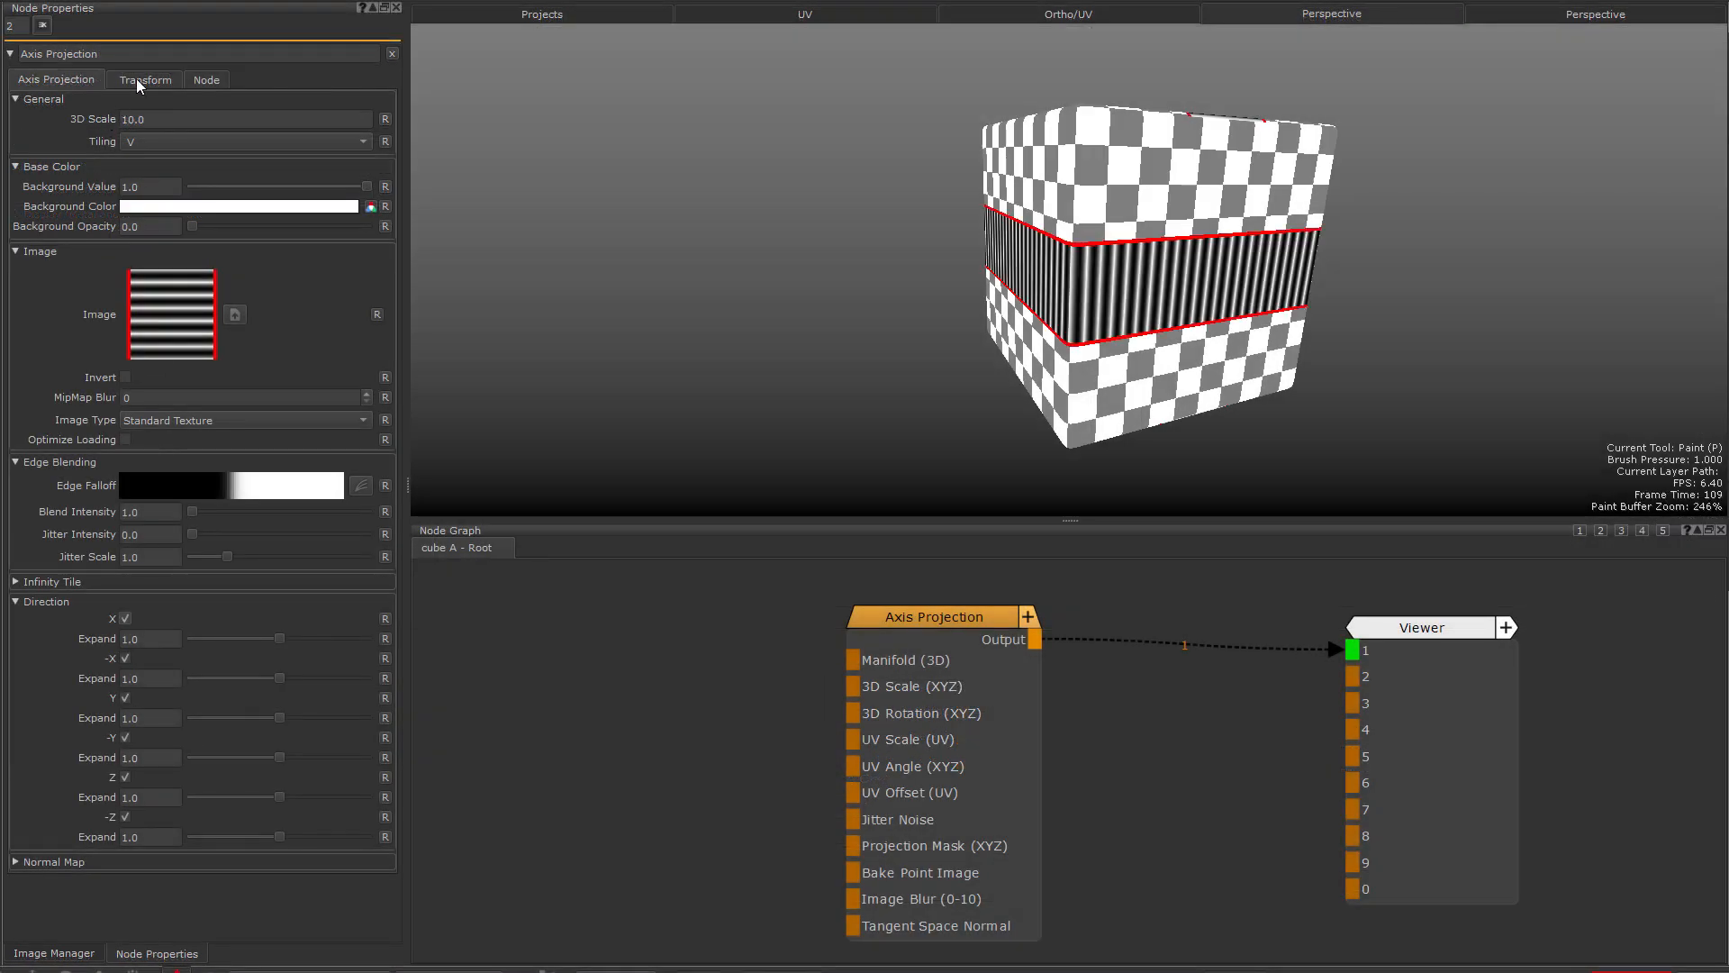
- Try raising and lowering the projection's absolute U Offset (Front), and return it to 0.0
left_click(143, 81)
left_click(95, 438)
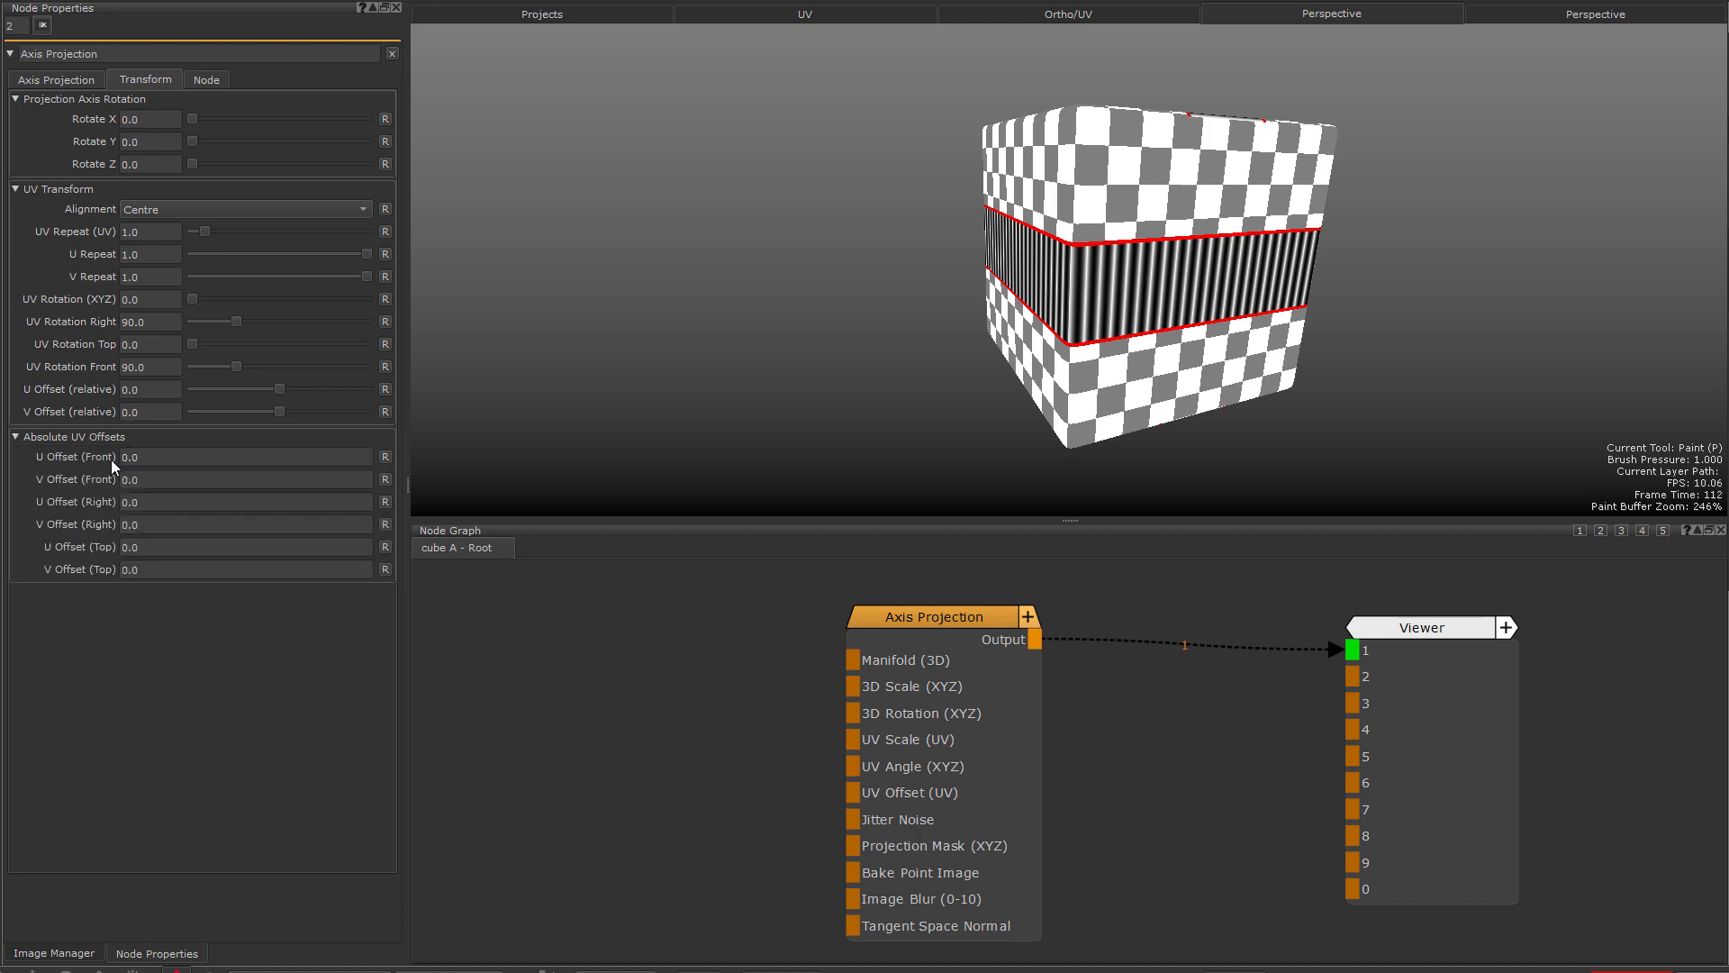
left_click(131, 457)
key("Up")
key("Up")
key("Up")
key("Up")
key("Up")
key("Down")
key("Down")
key("Down")
key("Down")
key("Down")
key("Down")
key("Down")
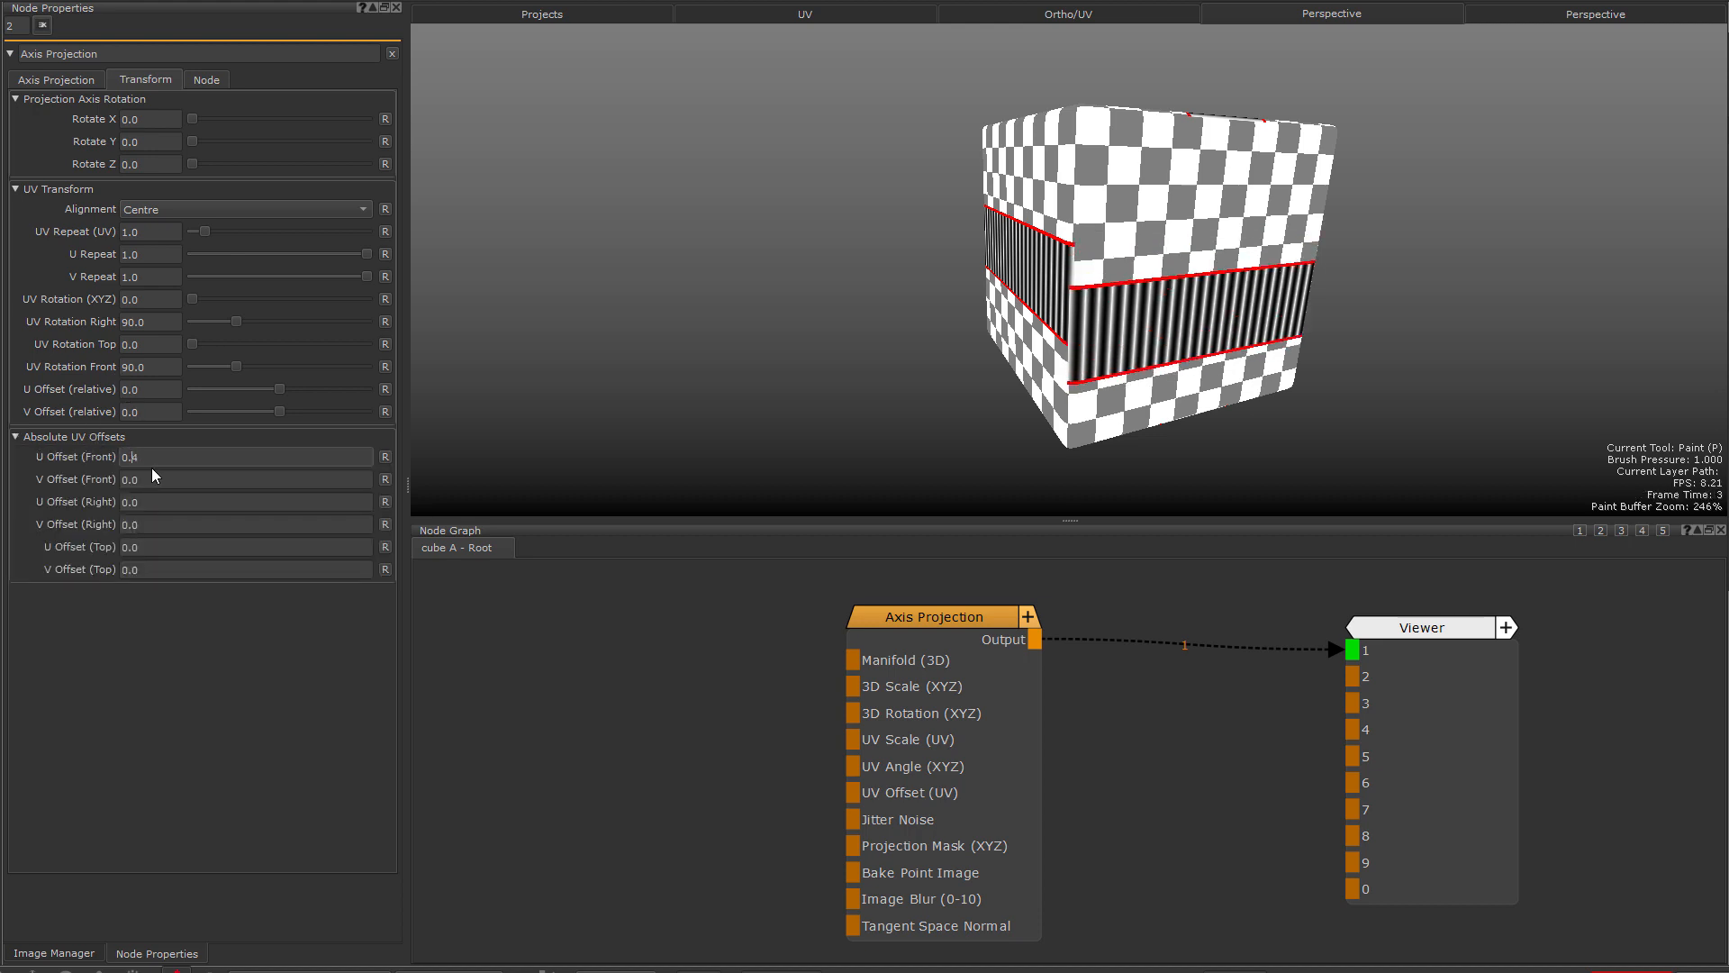
key("Up")
key("Up")
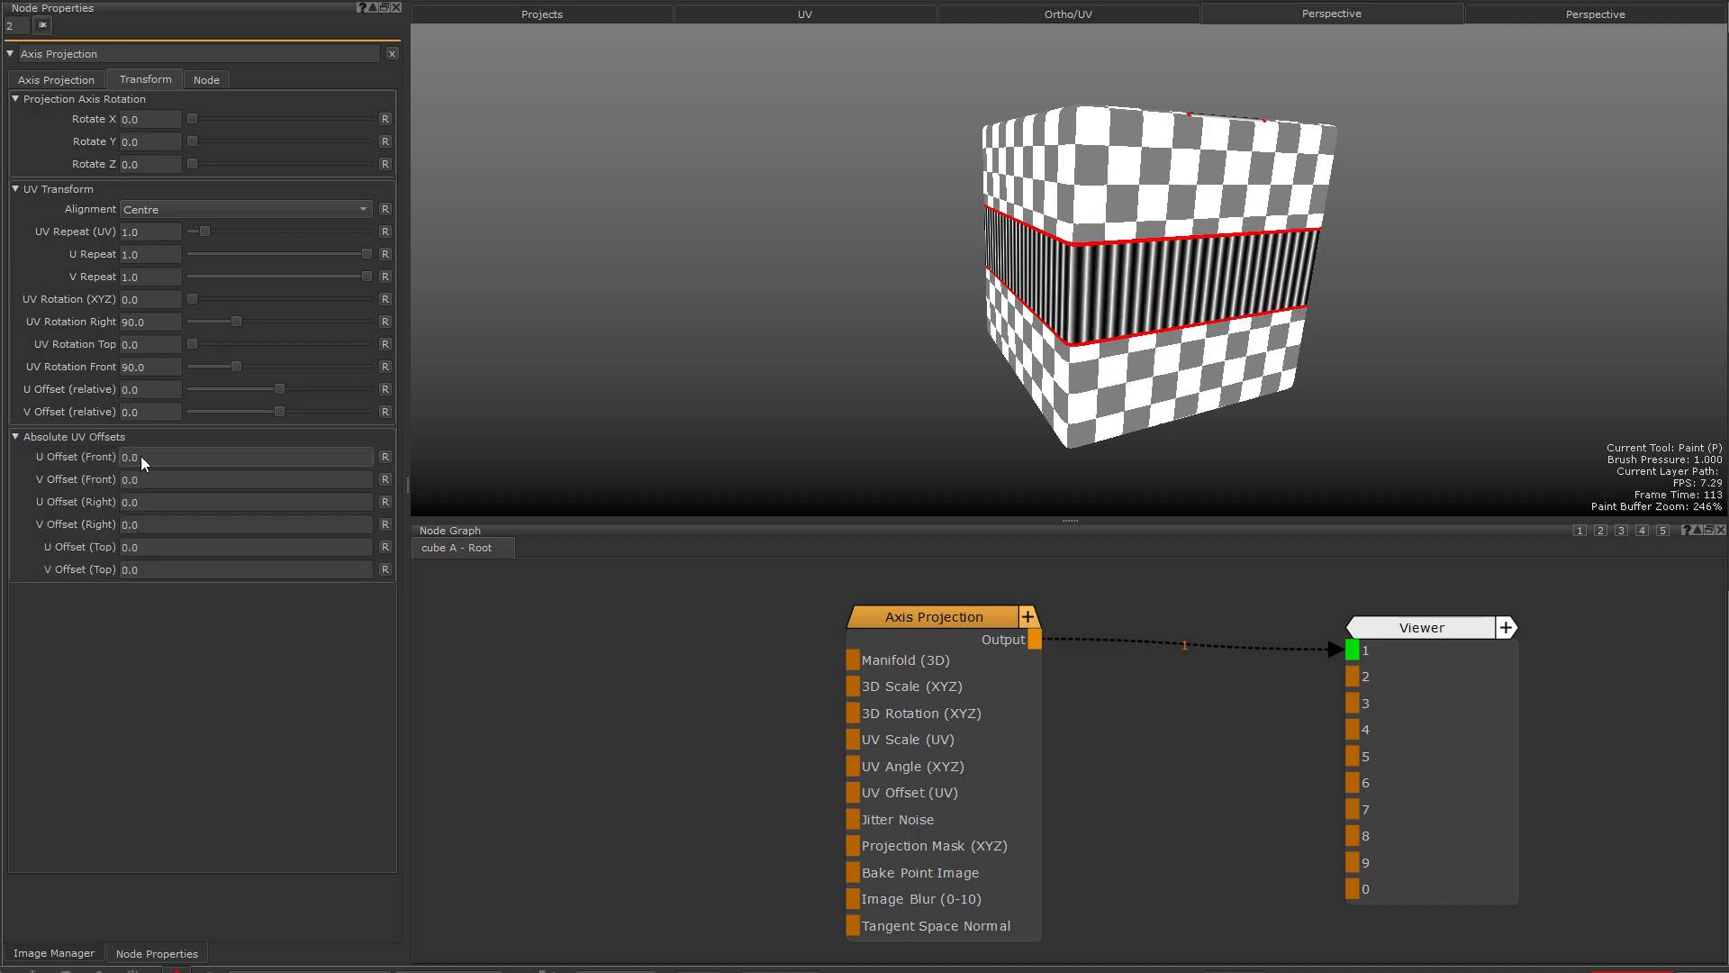
- Try the Top alignment for the projection's UV transform, and restore Centre
left_click(165, 209)
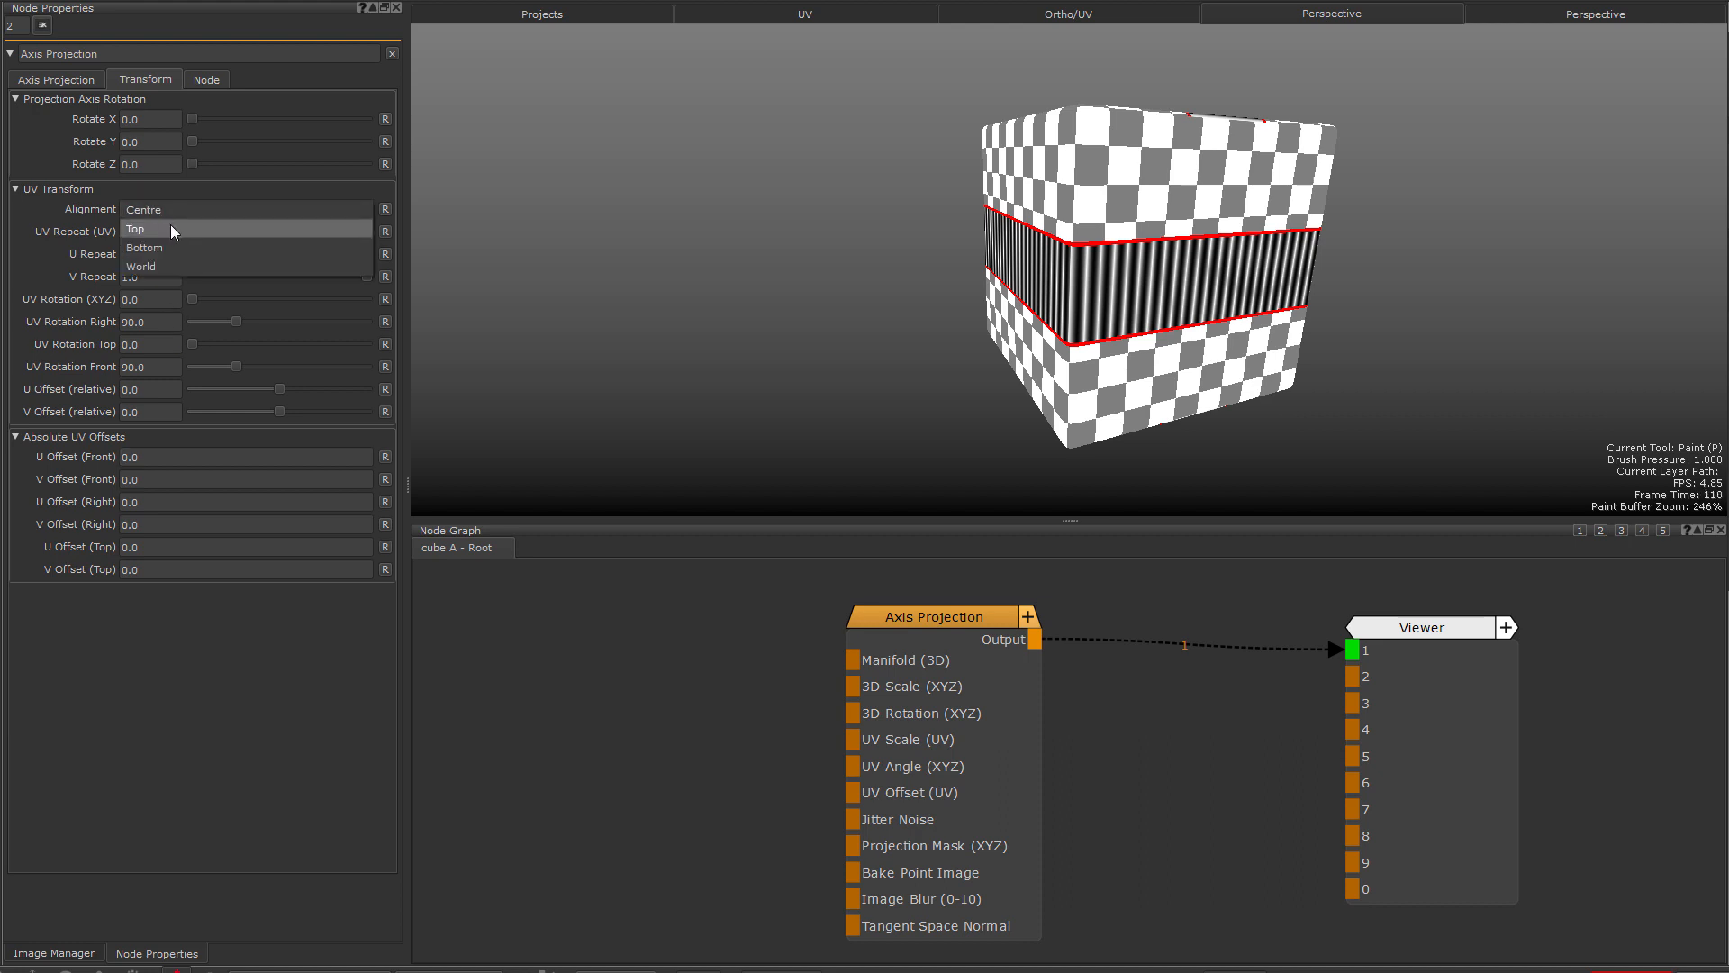
left_click(171, 227)
left_click(175, 210)
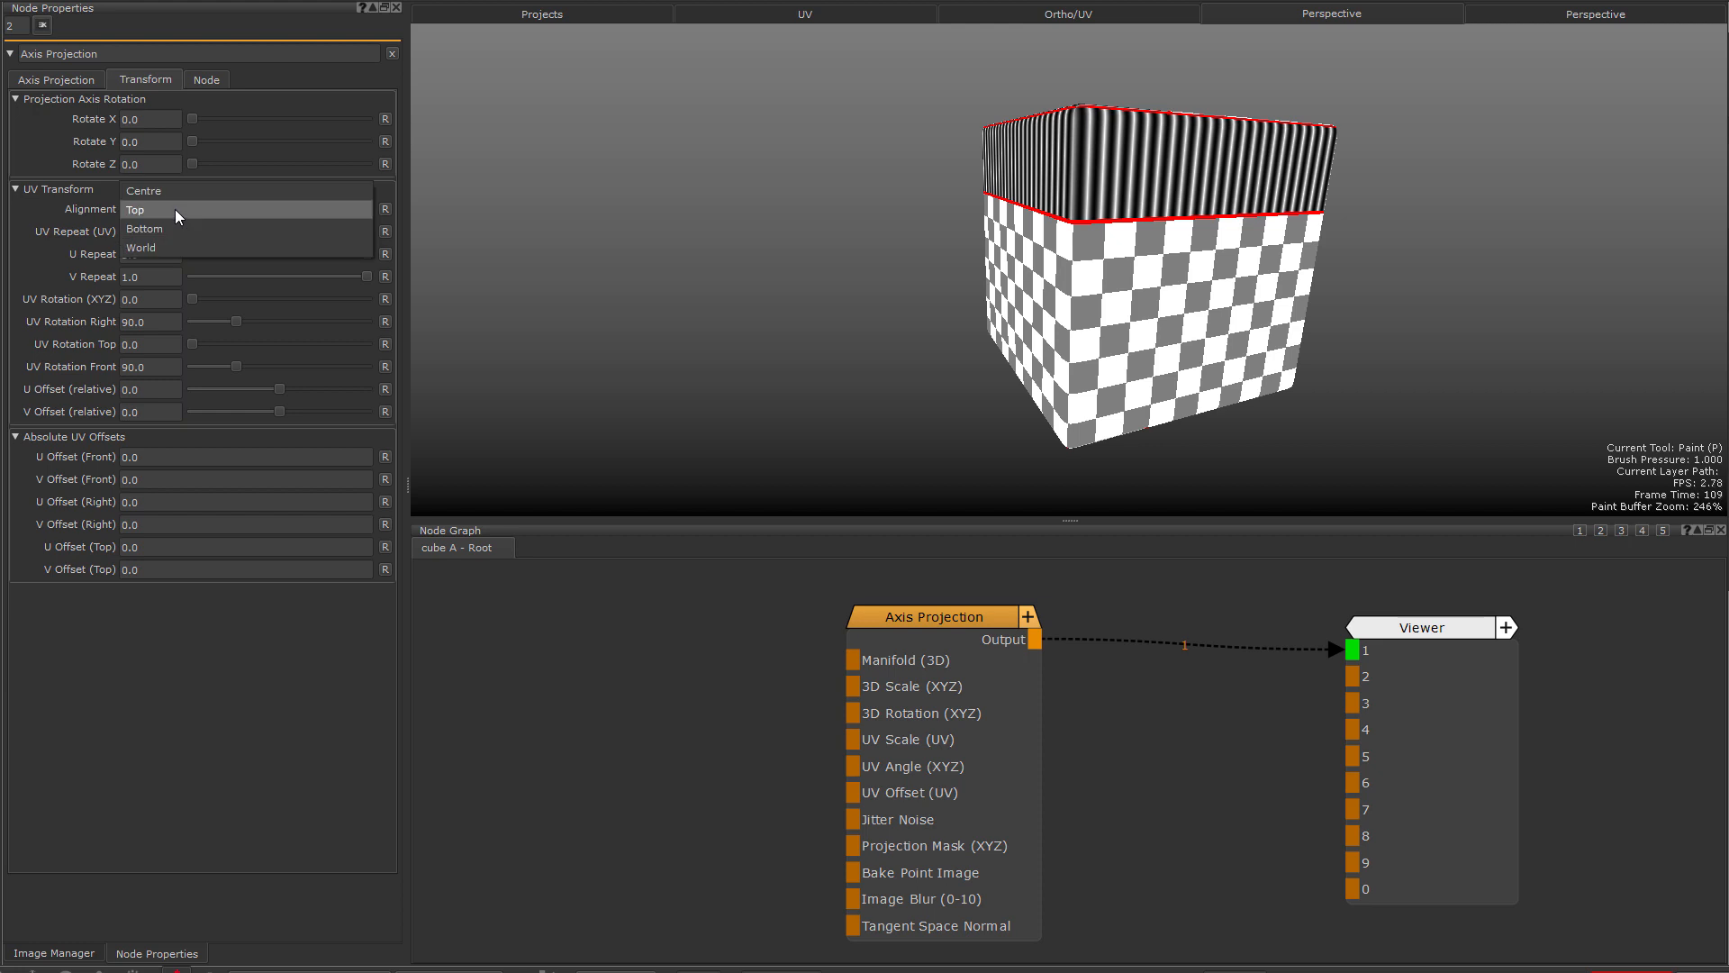
left_click(176, 189)
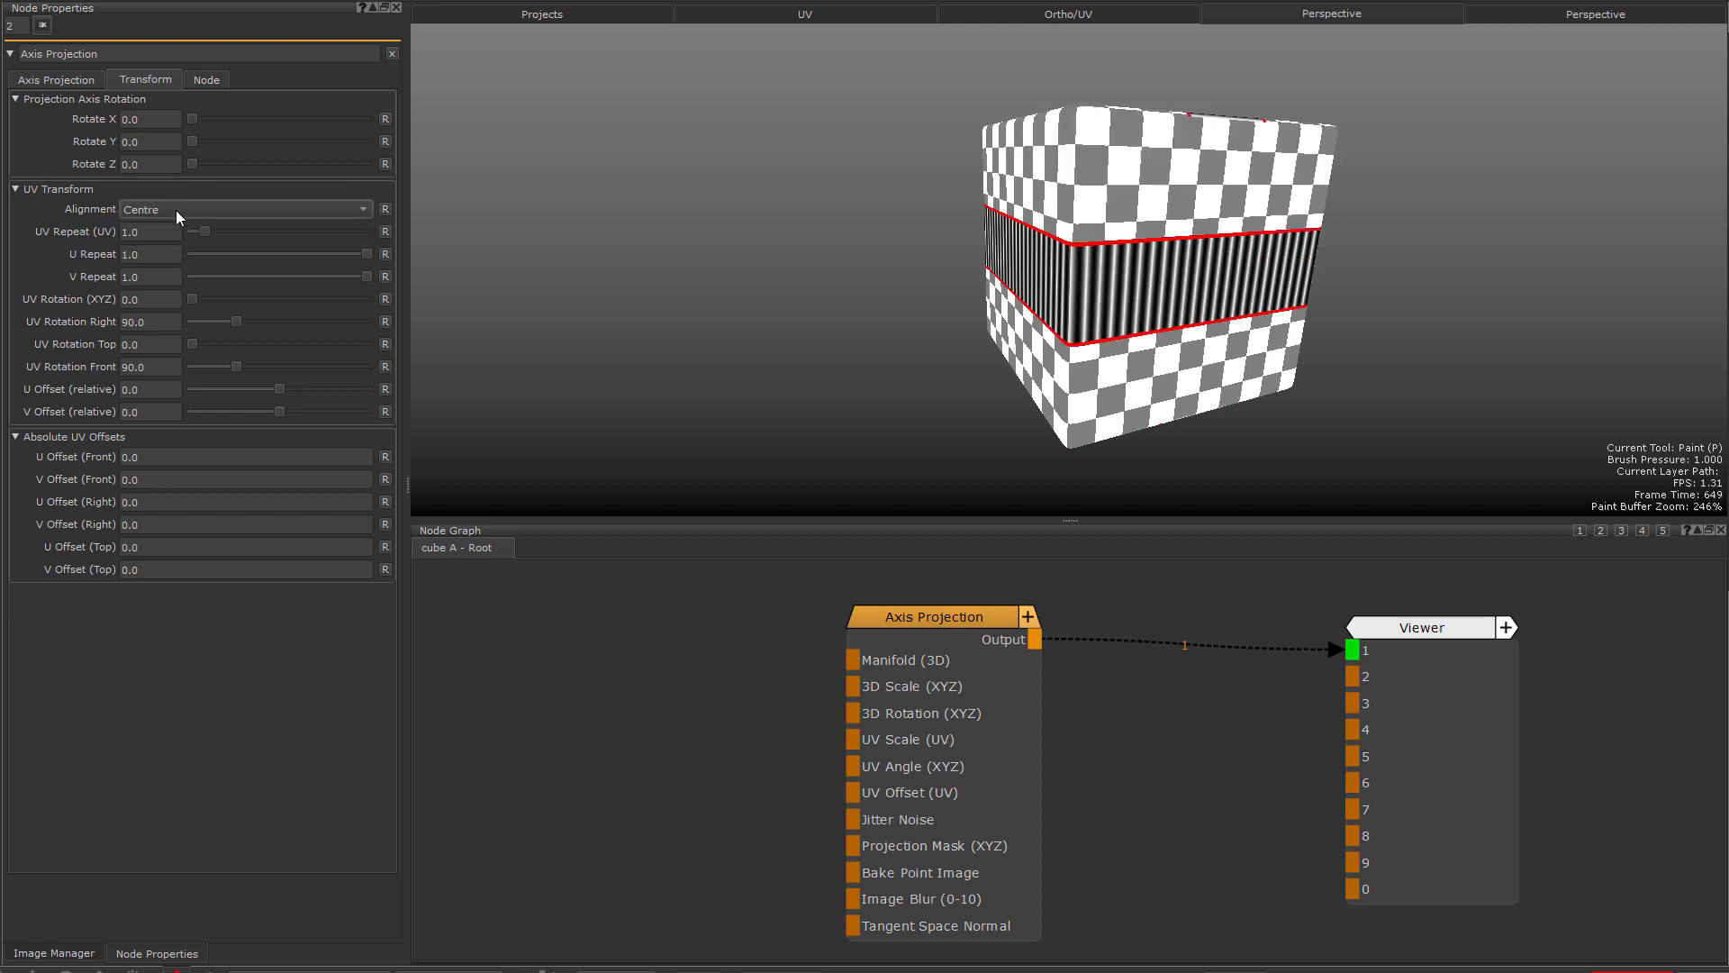
- Try the Bottom and Top alignments for the projection's UV transform, and restore Centre
left_click(176, 210)
left_click(169, 240)
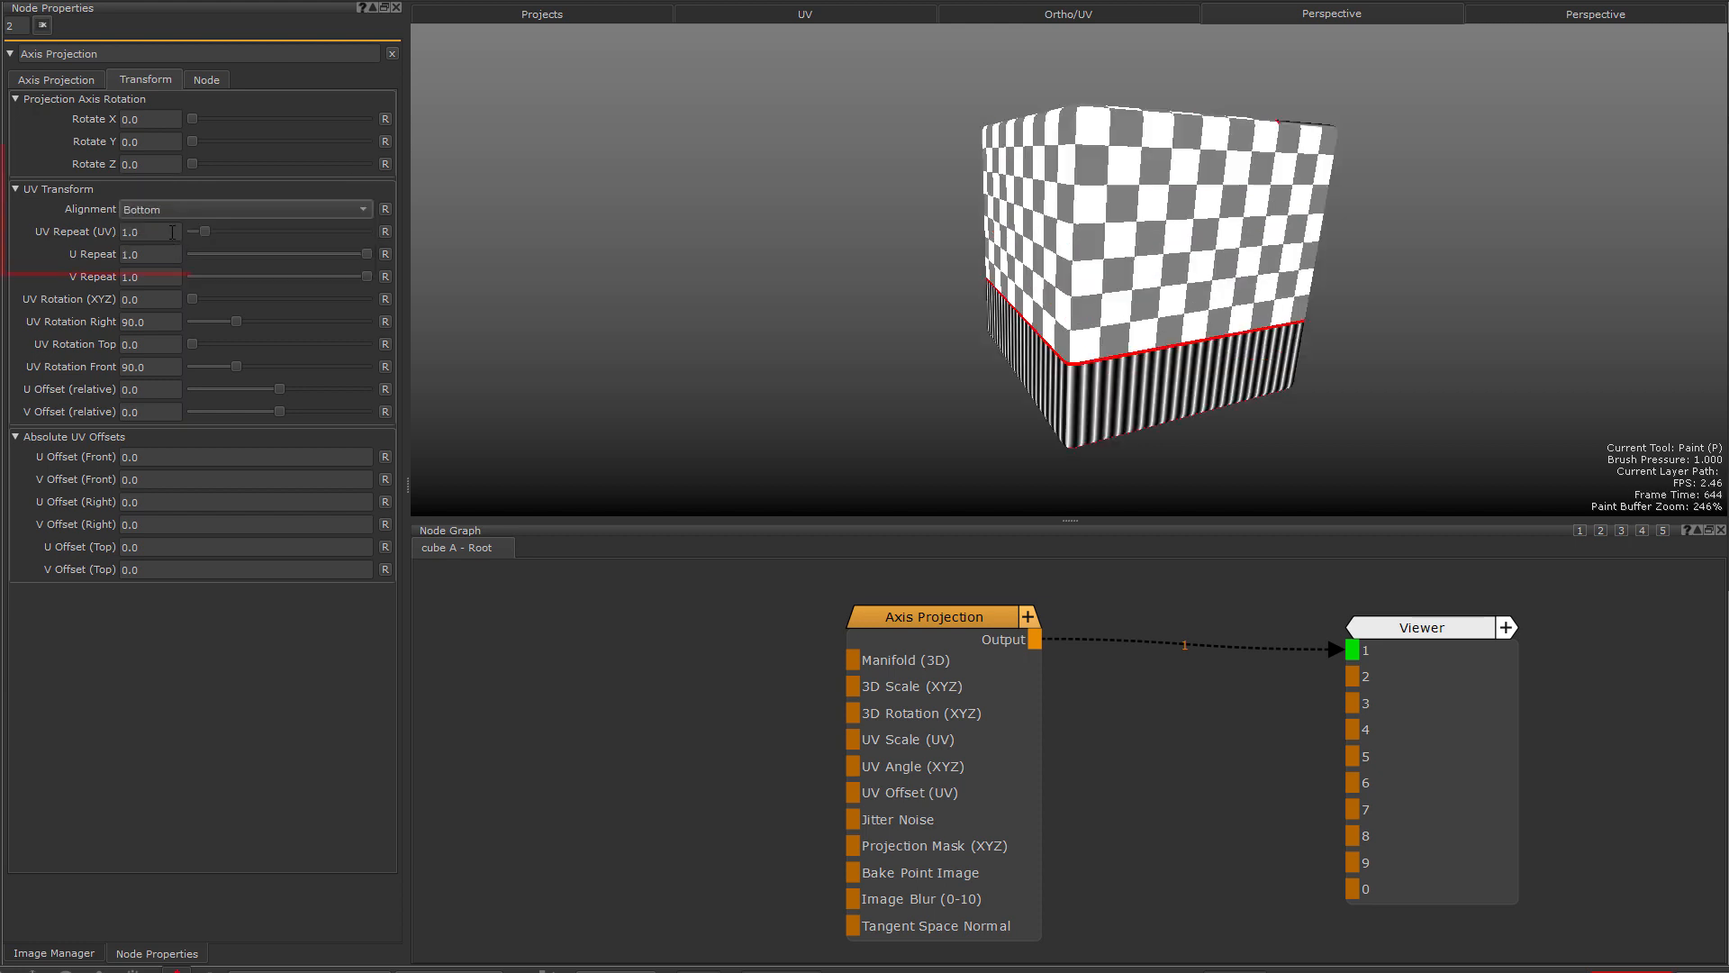
left_click(165, 209)
left_click(164, 193)
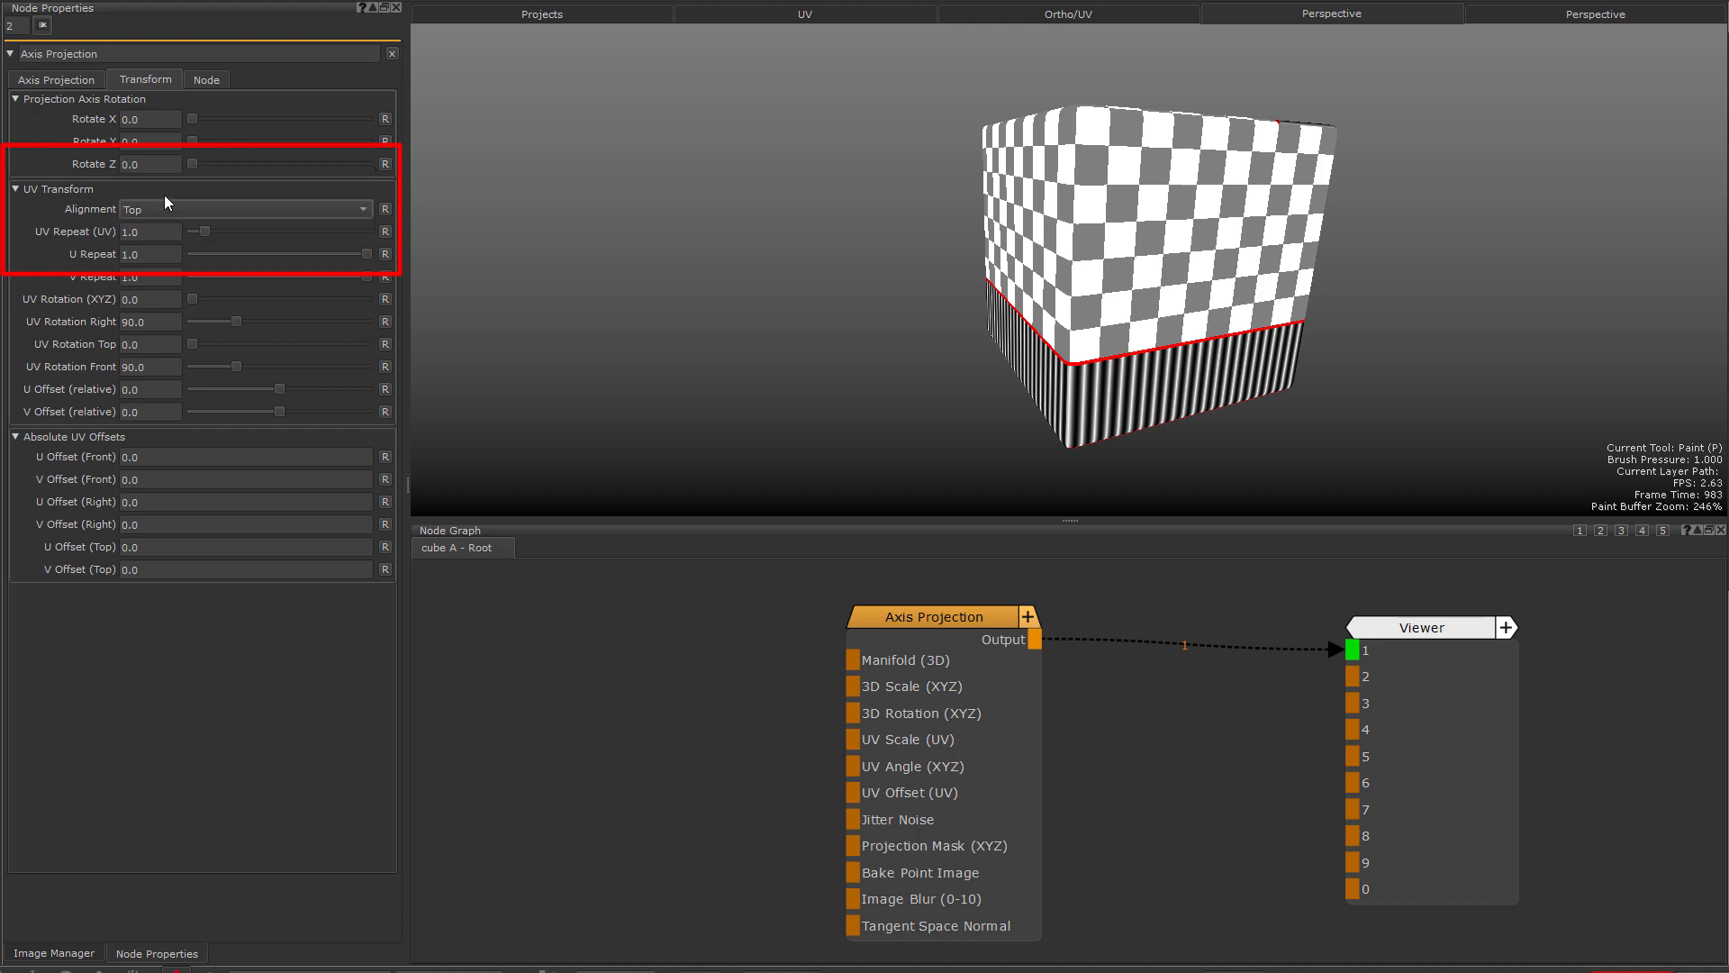
left_click(198, 210)
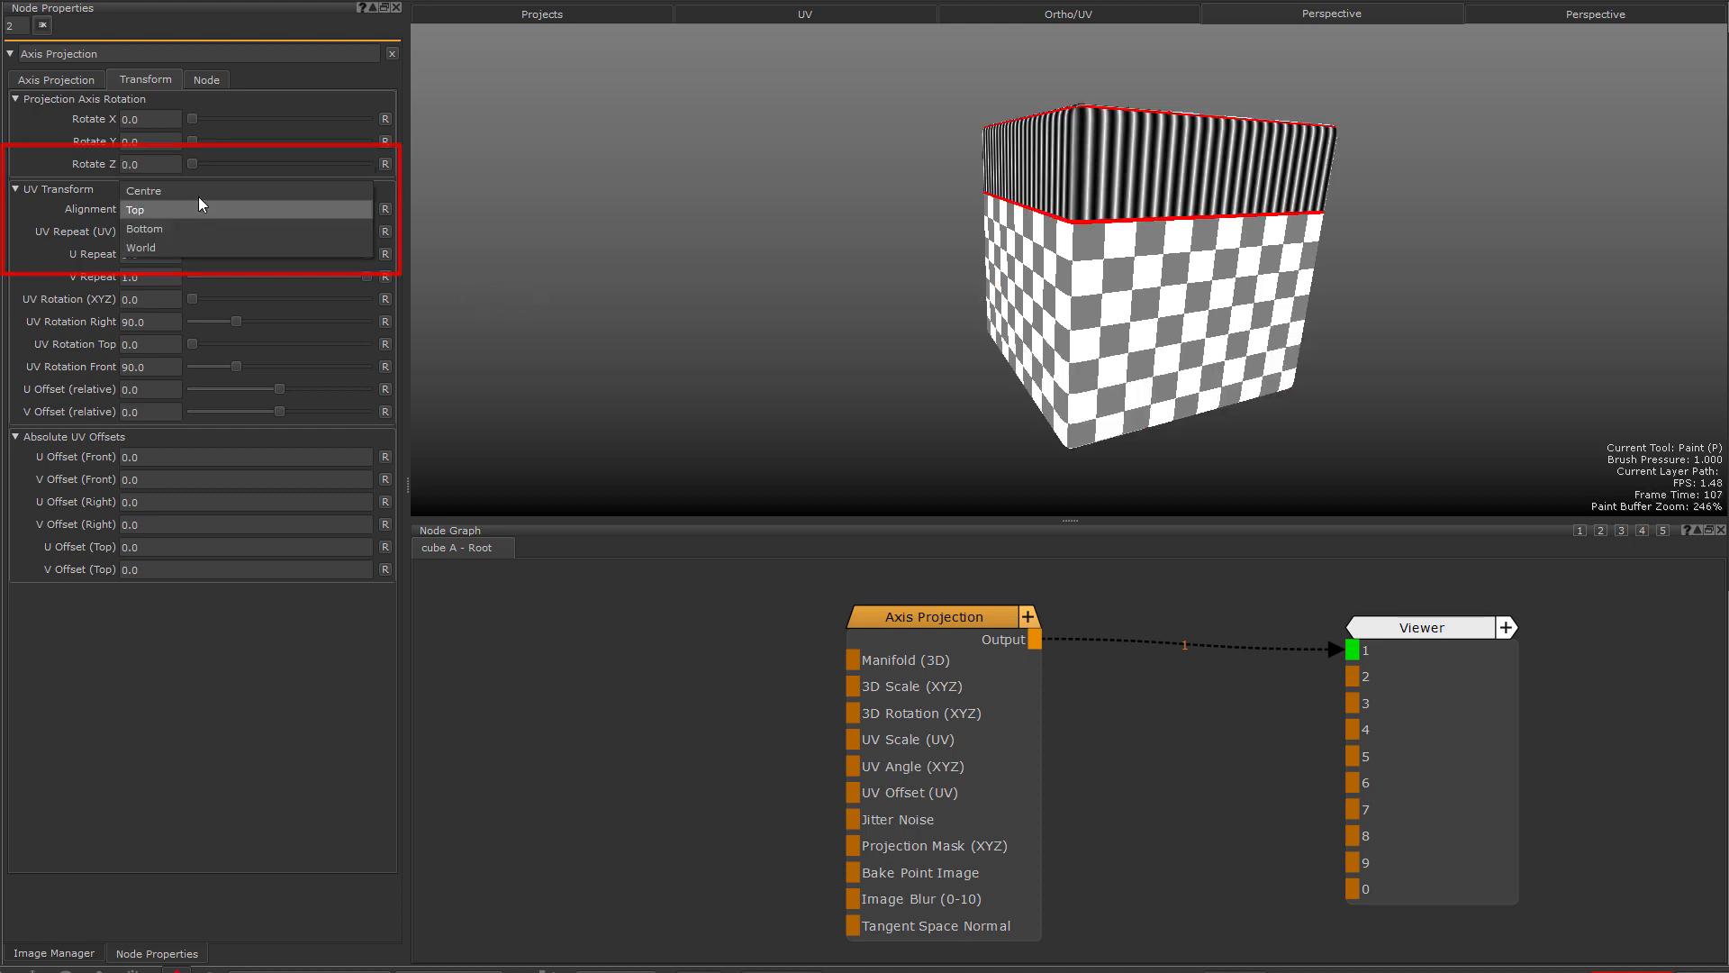
left_click(193, 190)
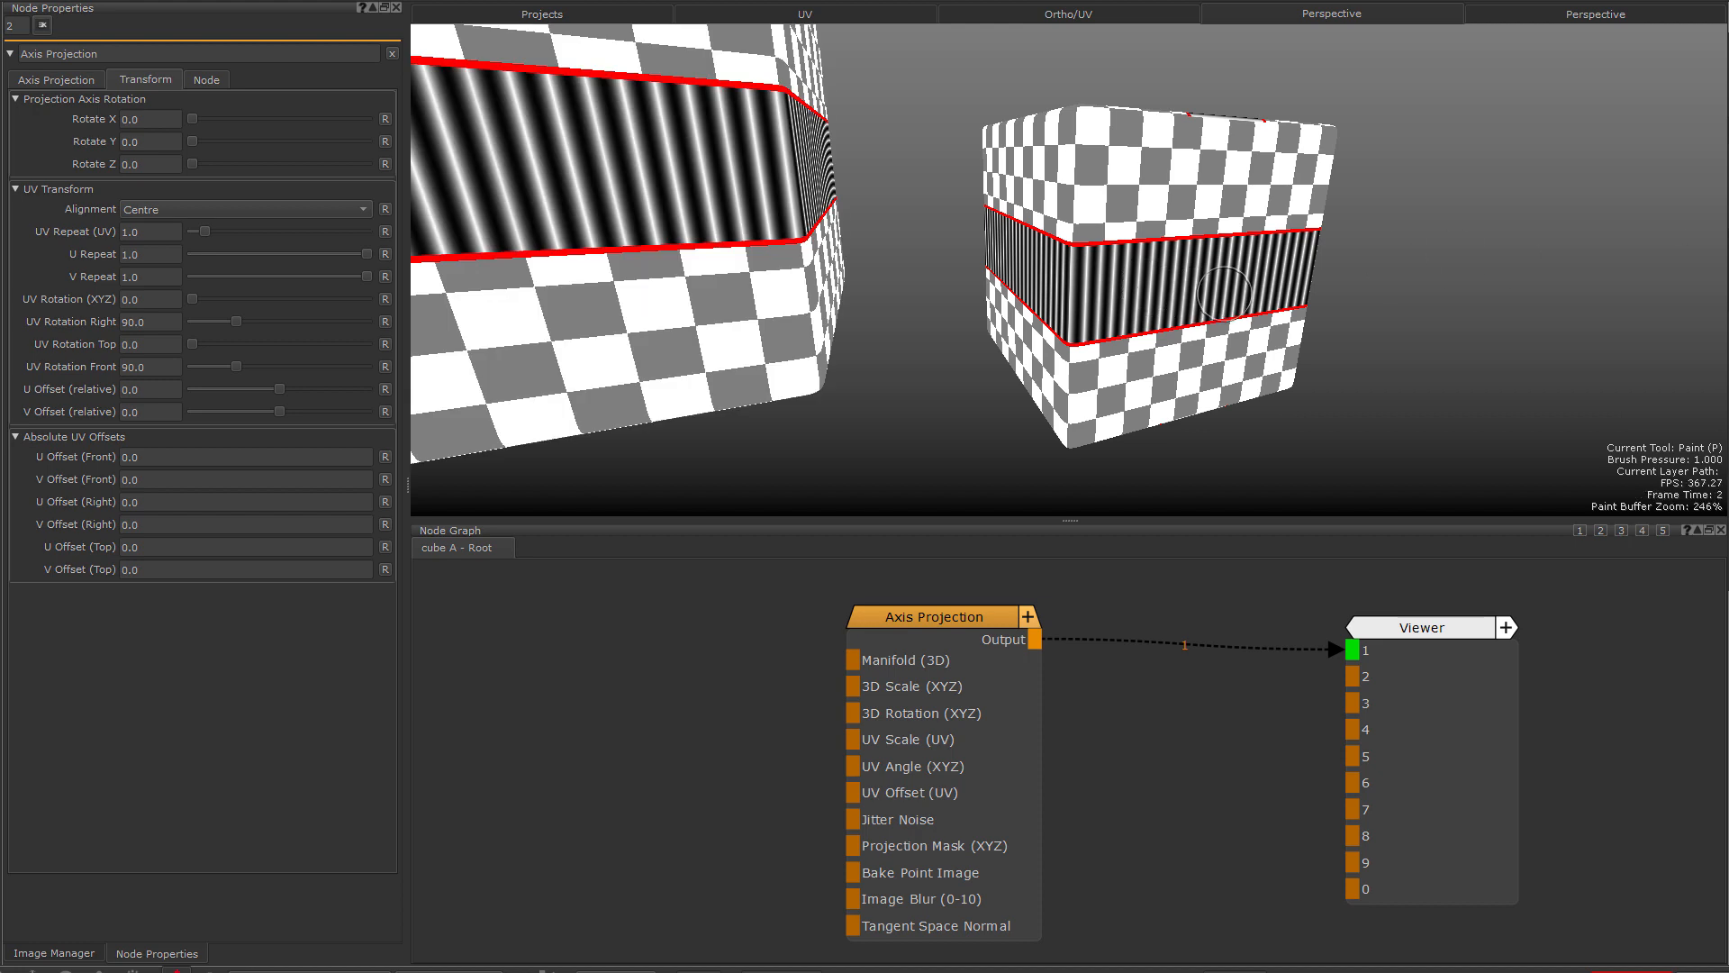
- Create an Object Center node in the empty area beside the Axis Projection node
right_click_drag(1237, 290, 1062, 282, "alt")
left_click_drag(1062, 283, 1051, 362, "alt")
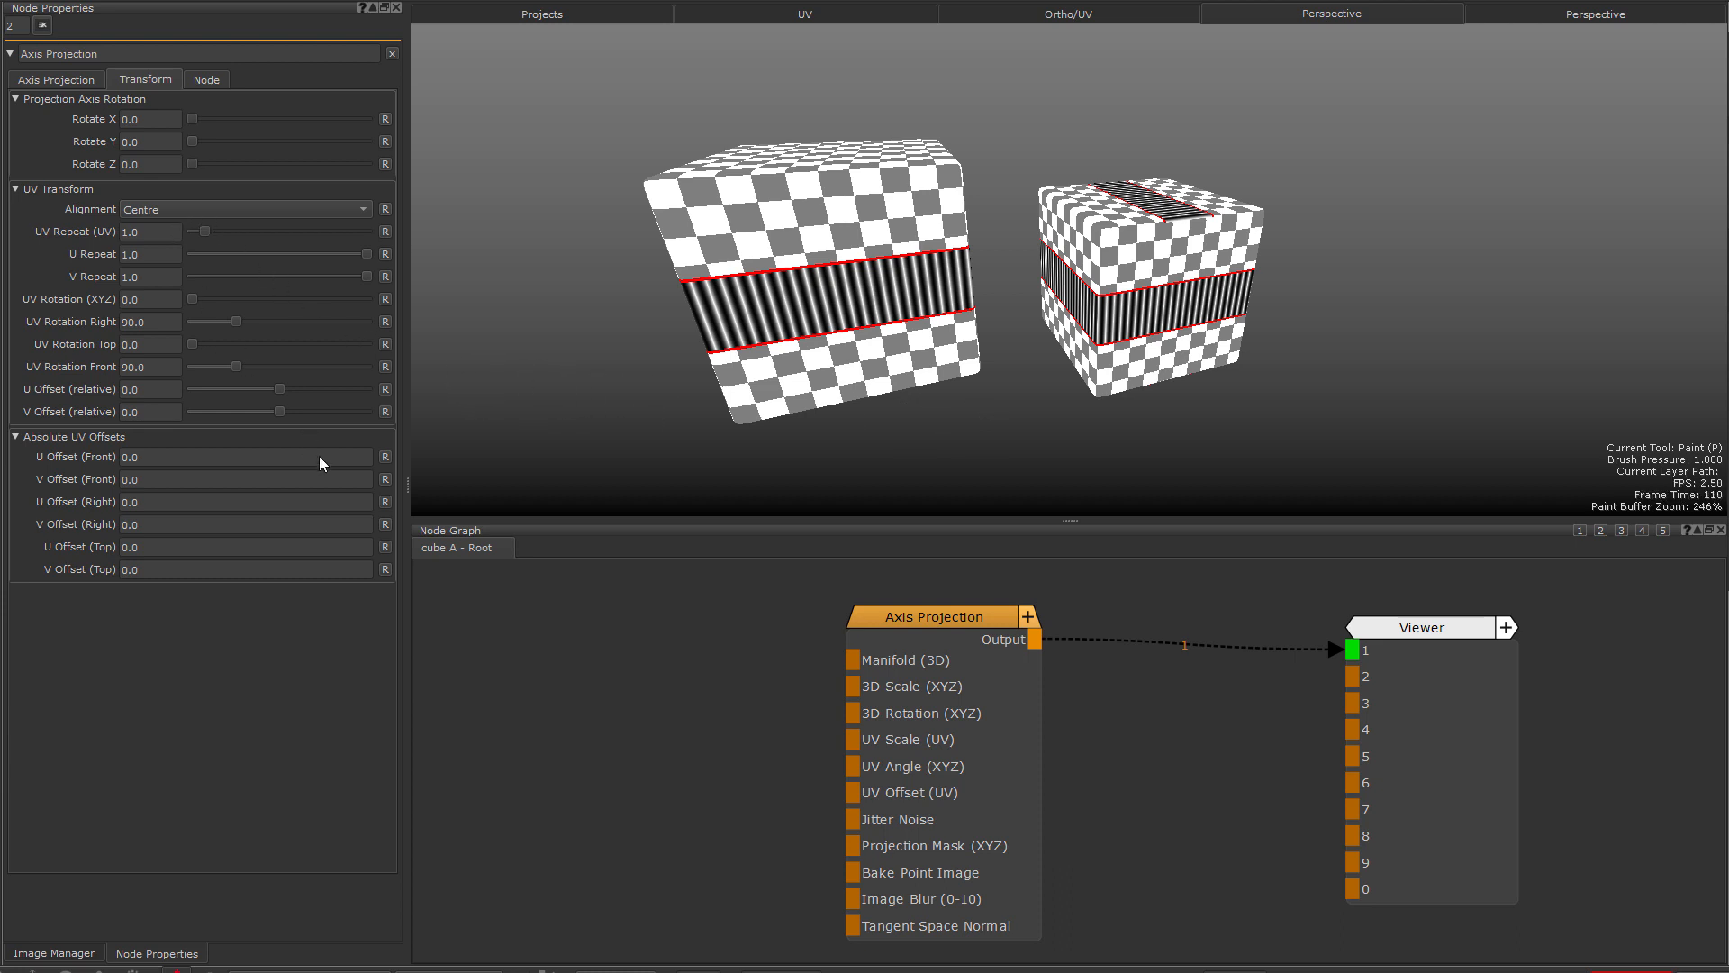
middle_click_drag(463, 687, 645, 708)
key("Tab")
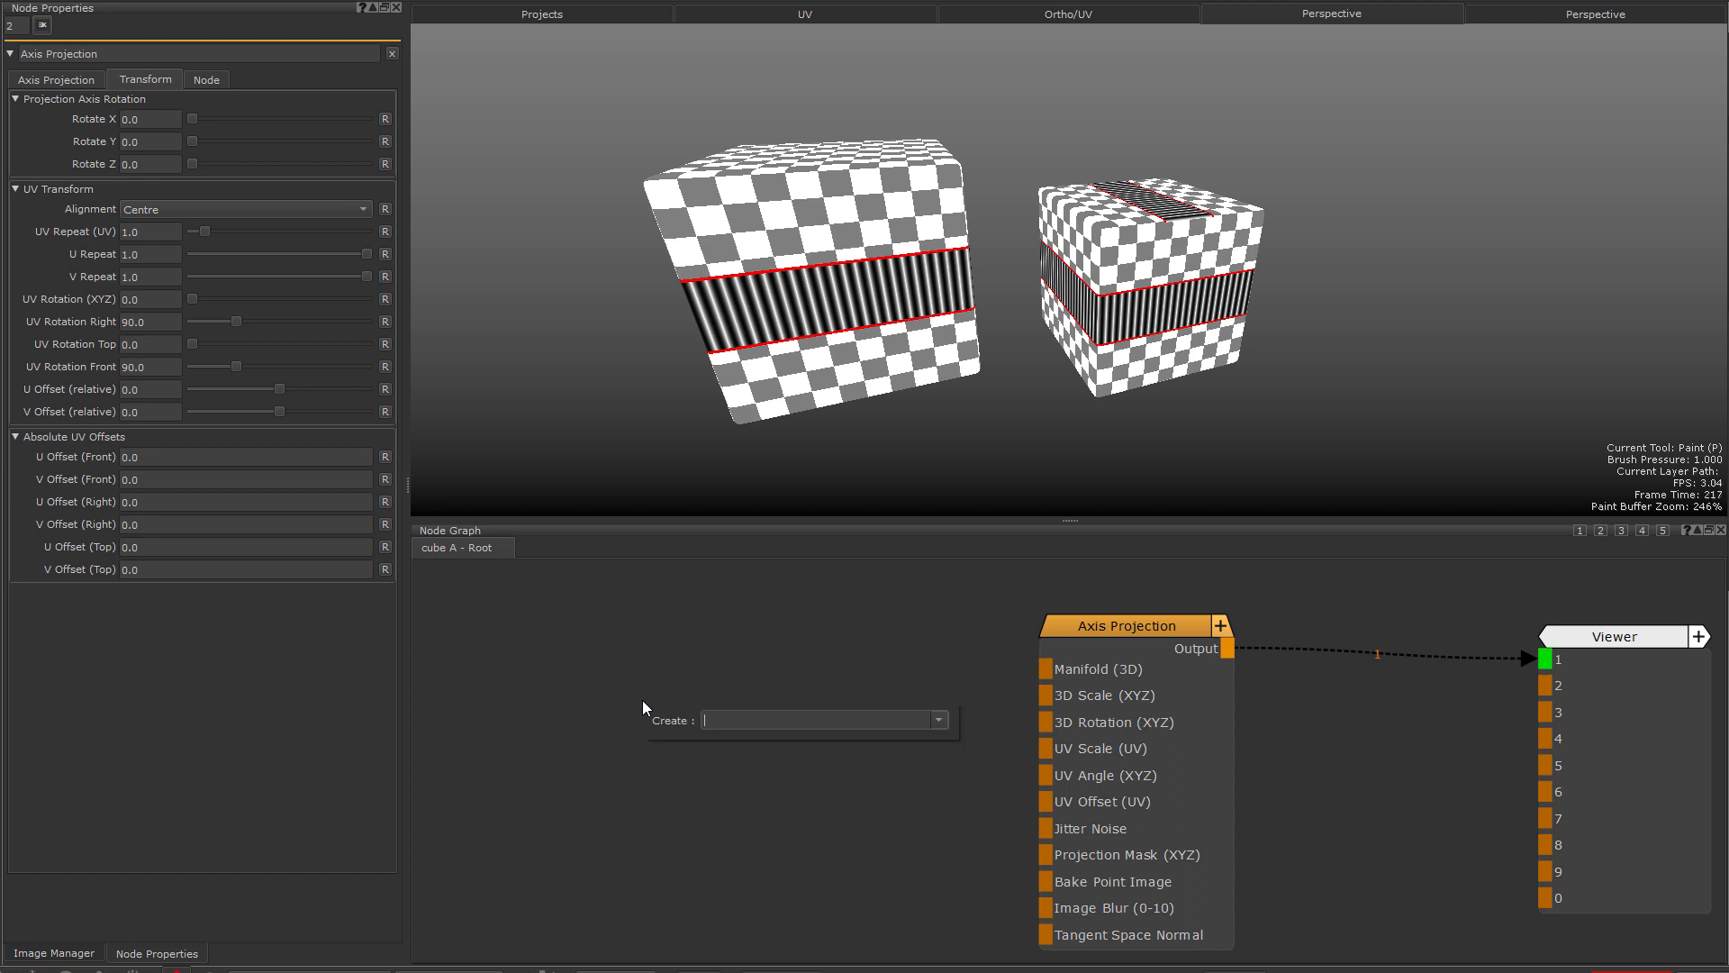
type("cen")
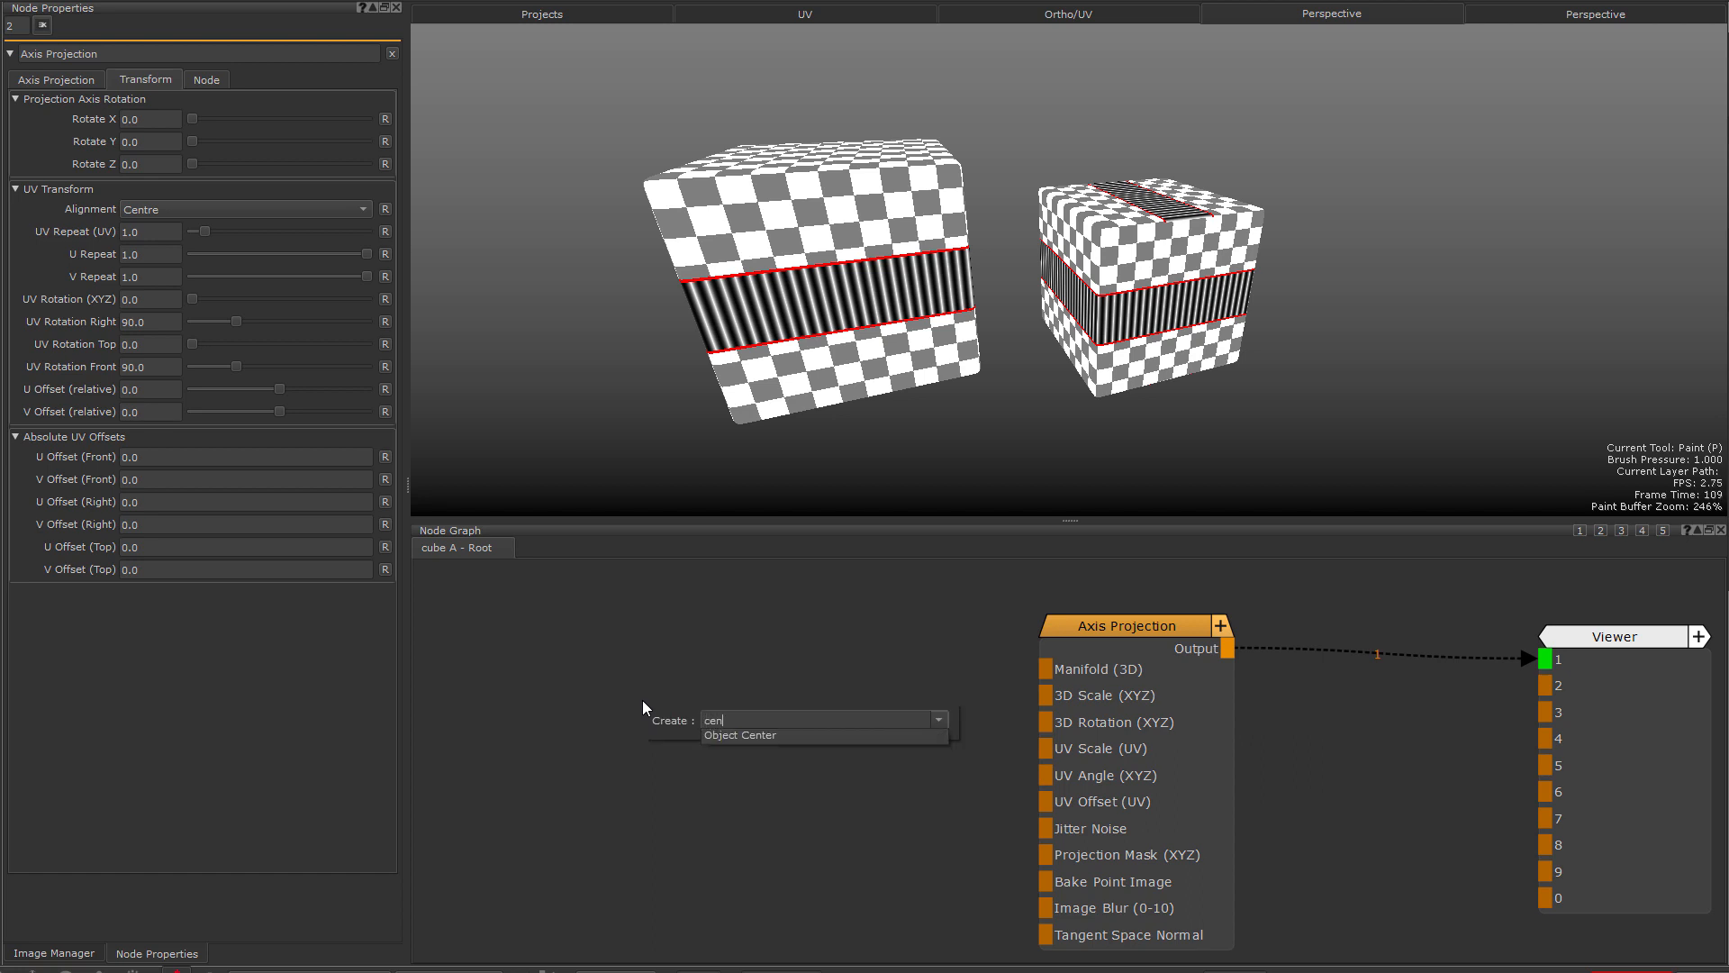
key("Down")
key("Return")
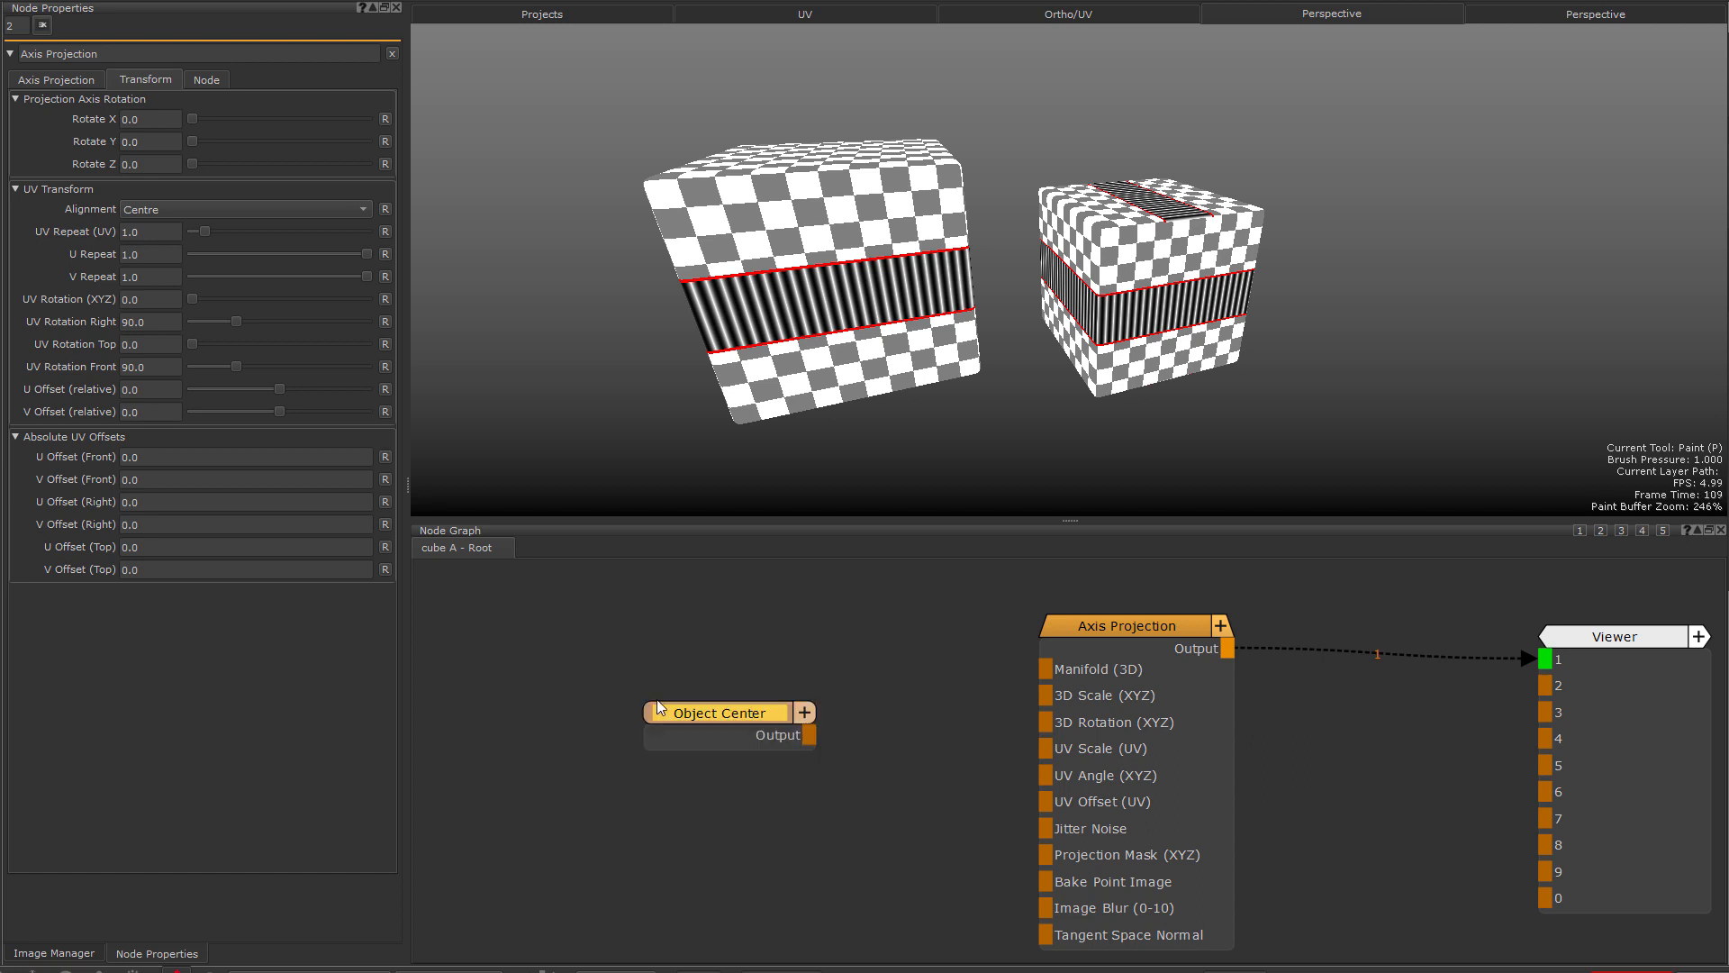
left_click(748, 639)
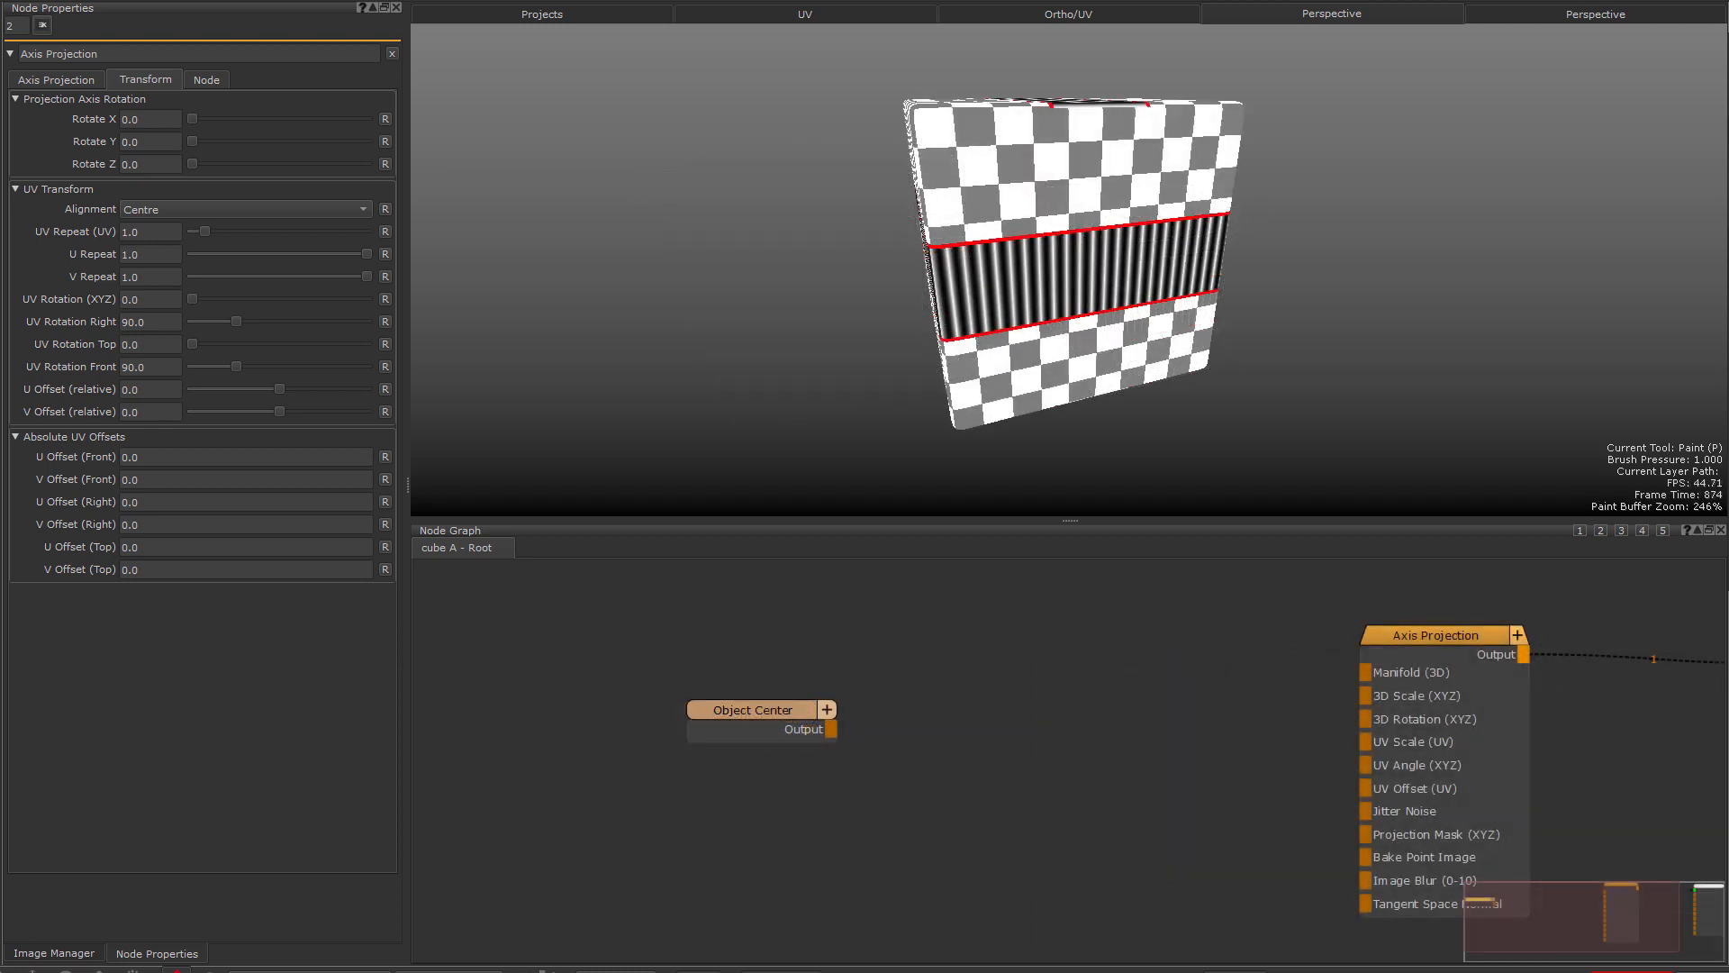
- Show the Object Center node's properties with Invert Position enabled, and move the node farther away from Axis Projection
left_click(767, 736)
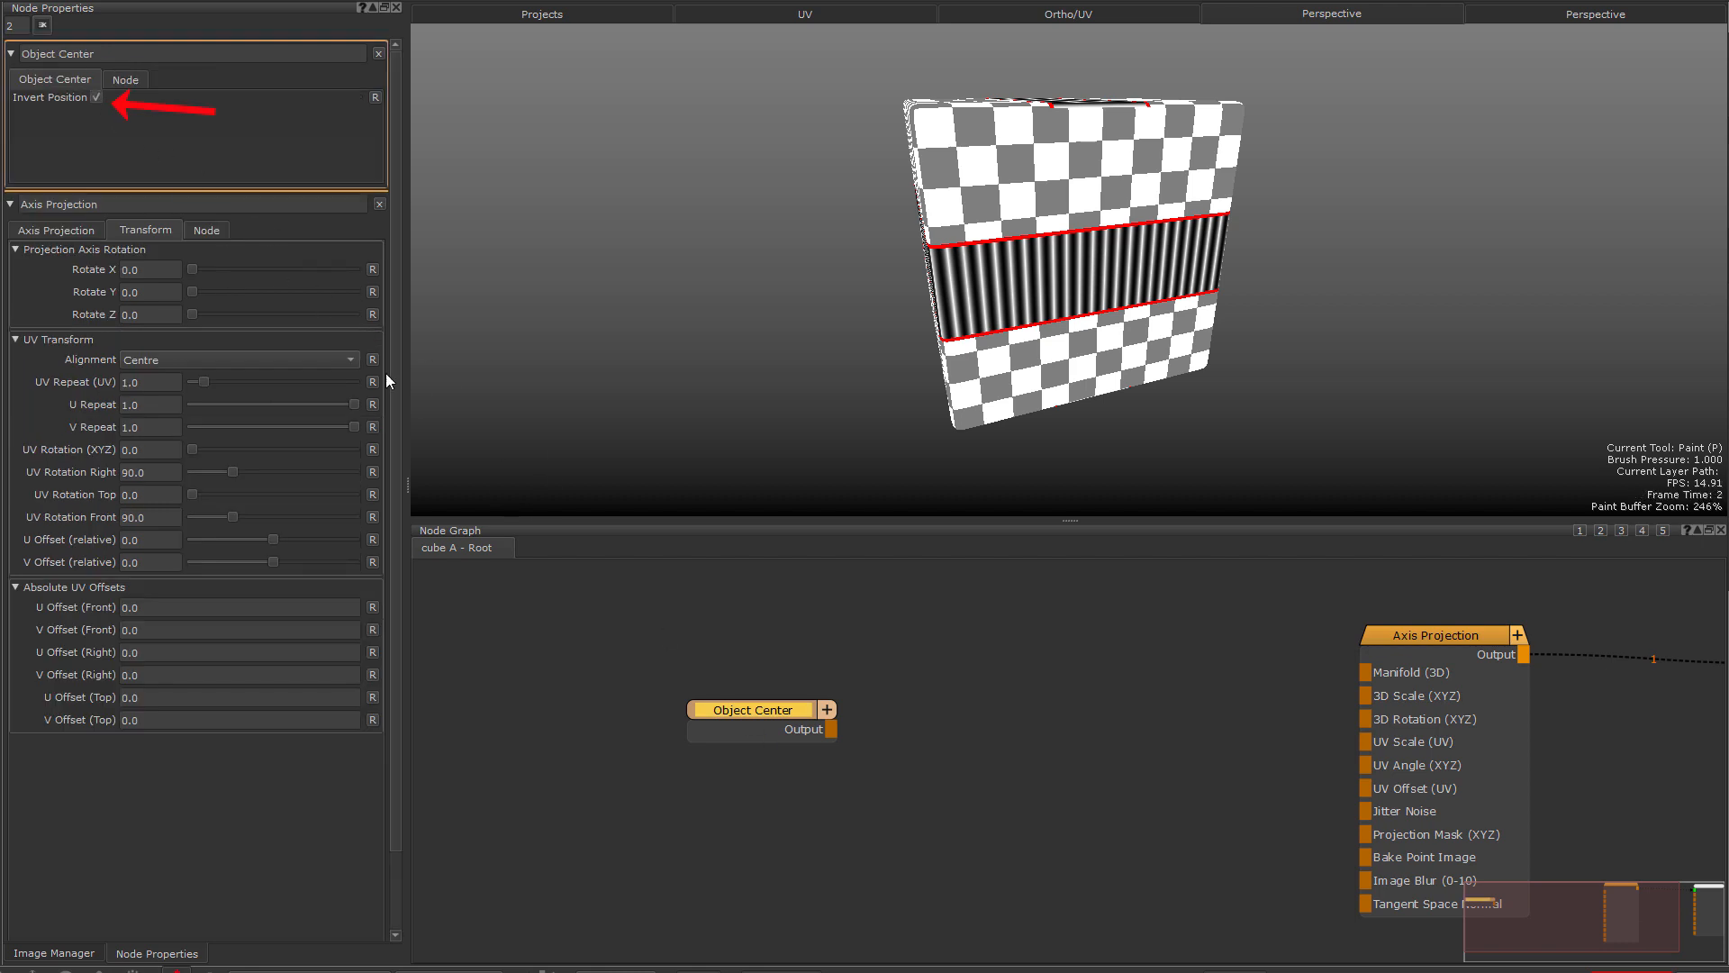
left_click(95, 98)
left_click_drag(755, 723, 610, 715)
- Add a Manifold 3D node, feeding Object Center into its 3D Offset and its Manifold Out into Axis Projection's Manifold (3D) input
left_click(883, 684)
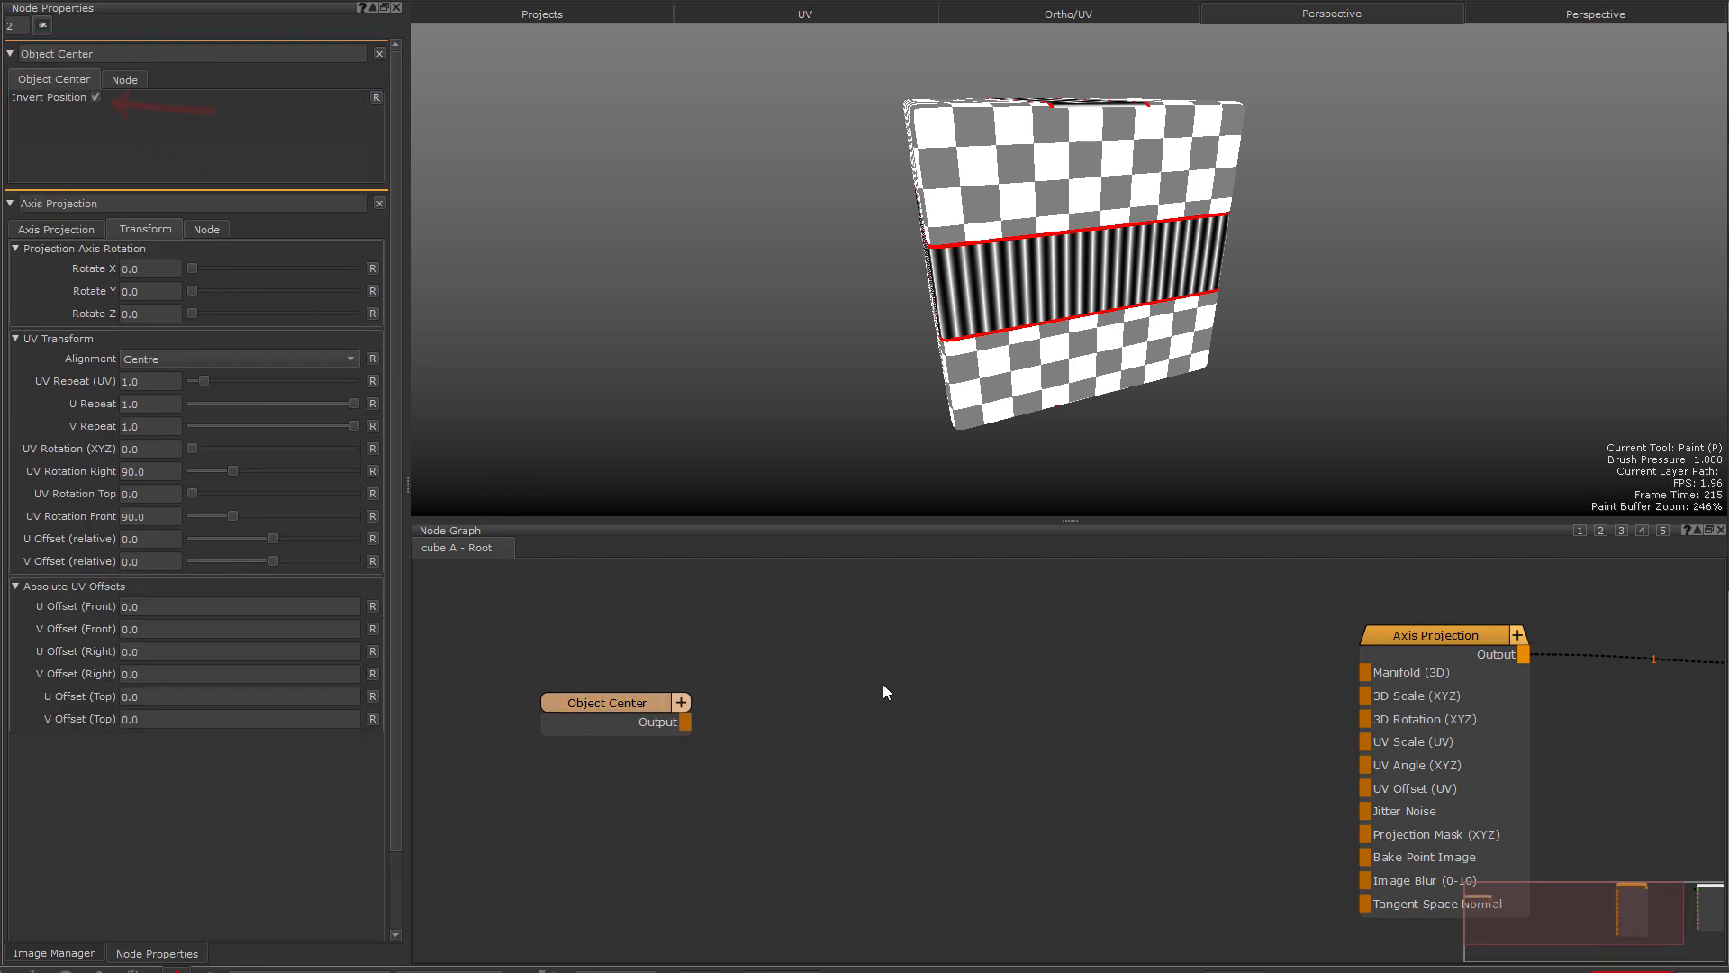
key("Tab")
type("mani")
key("Down")
key("Return")
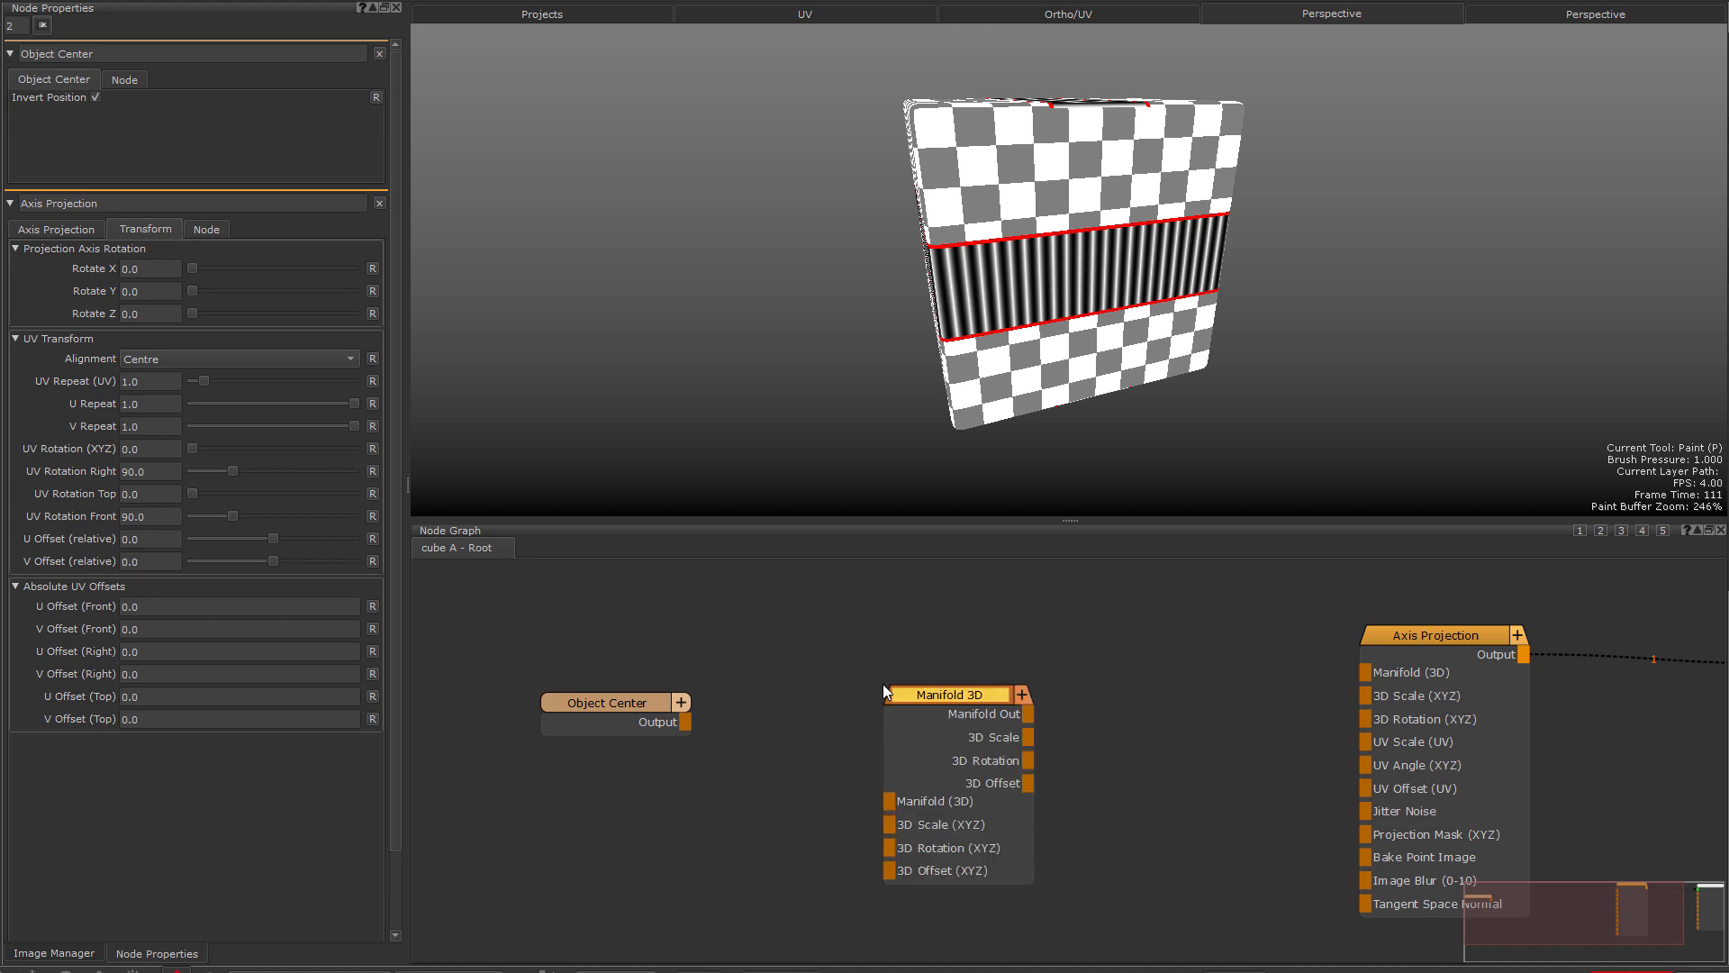
left_click_drag(686, 721, 908, 874)
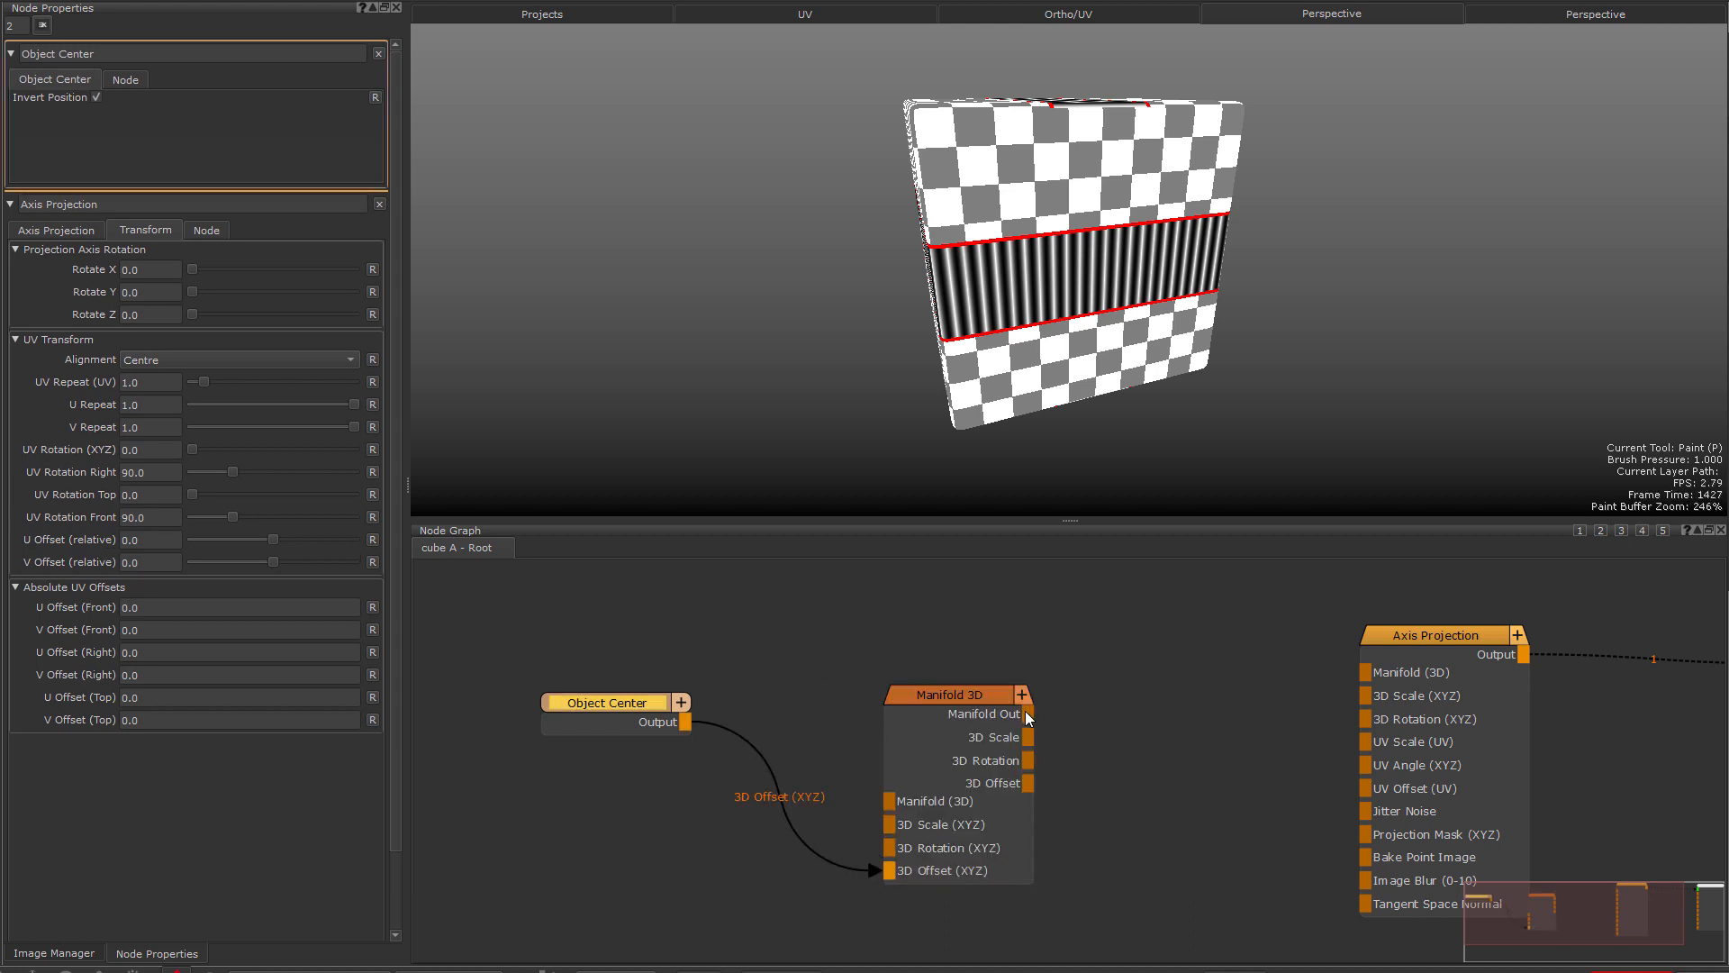
left_click_drag(1029, 714, 1392, 668)
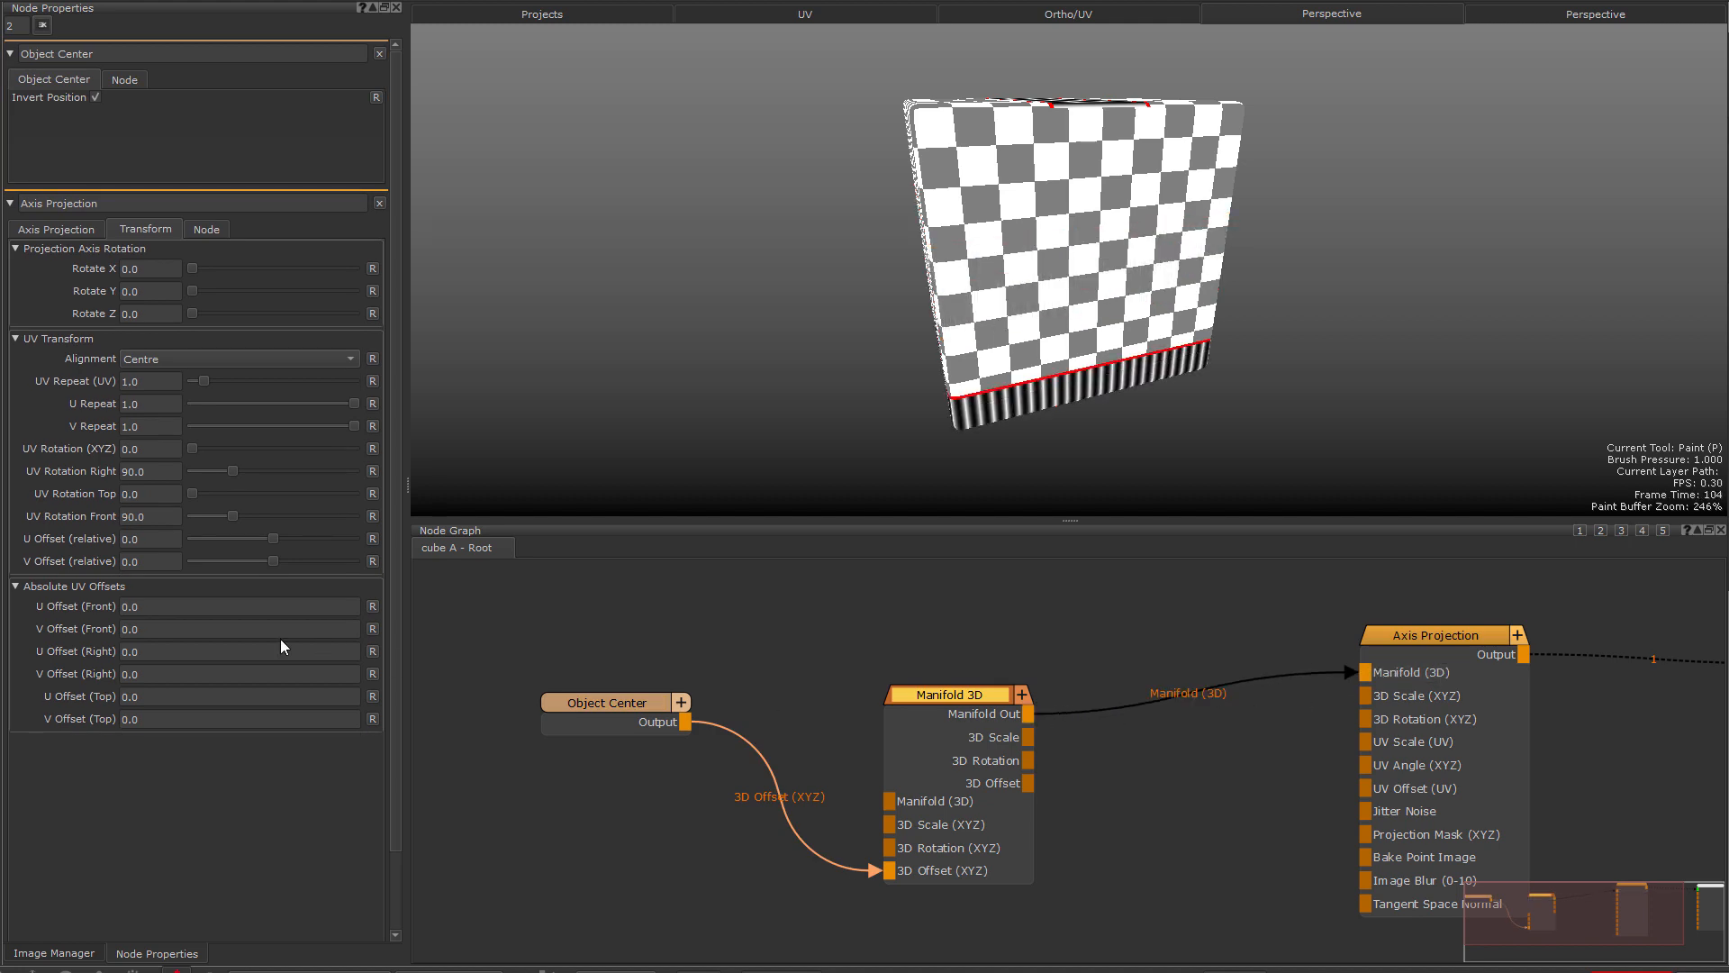
- Set all six absolute UV offsets of the Axis Projection, U and V for Front, Right and Top, to -0.5
left_click(144, 607)
type("-0.5")
key("Tab")
type("-0.5")
key("Tab")
type("-0.5")
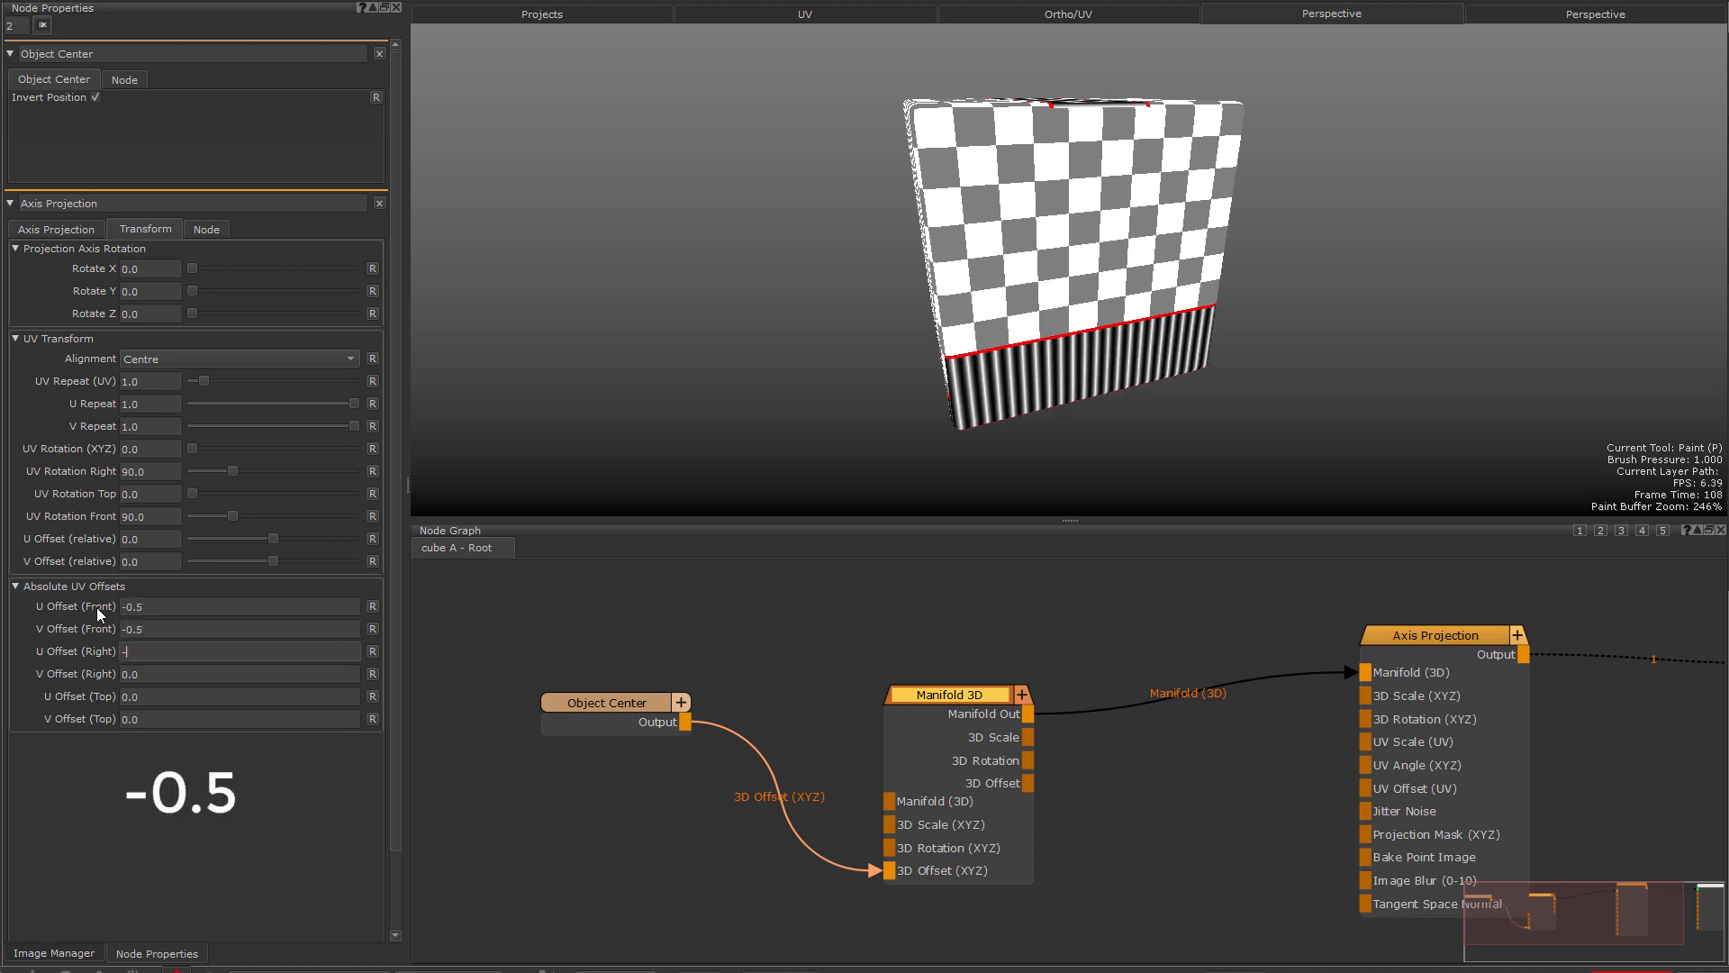
key("Tab")
type("-0.5")
key("Tab")
type("-0.5")
key("Tab")
type("-0.5")
key("Tab")
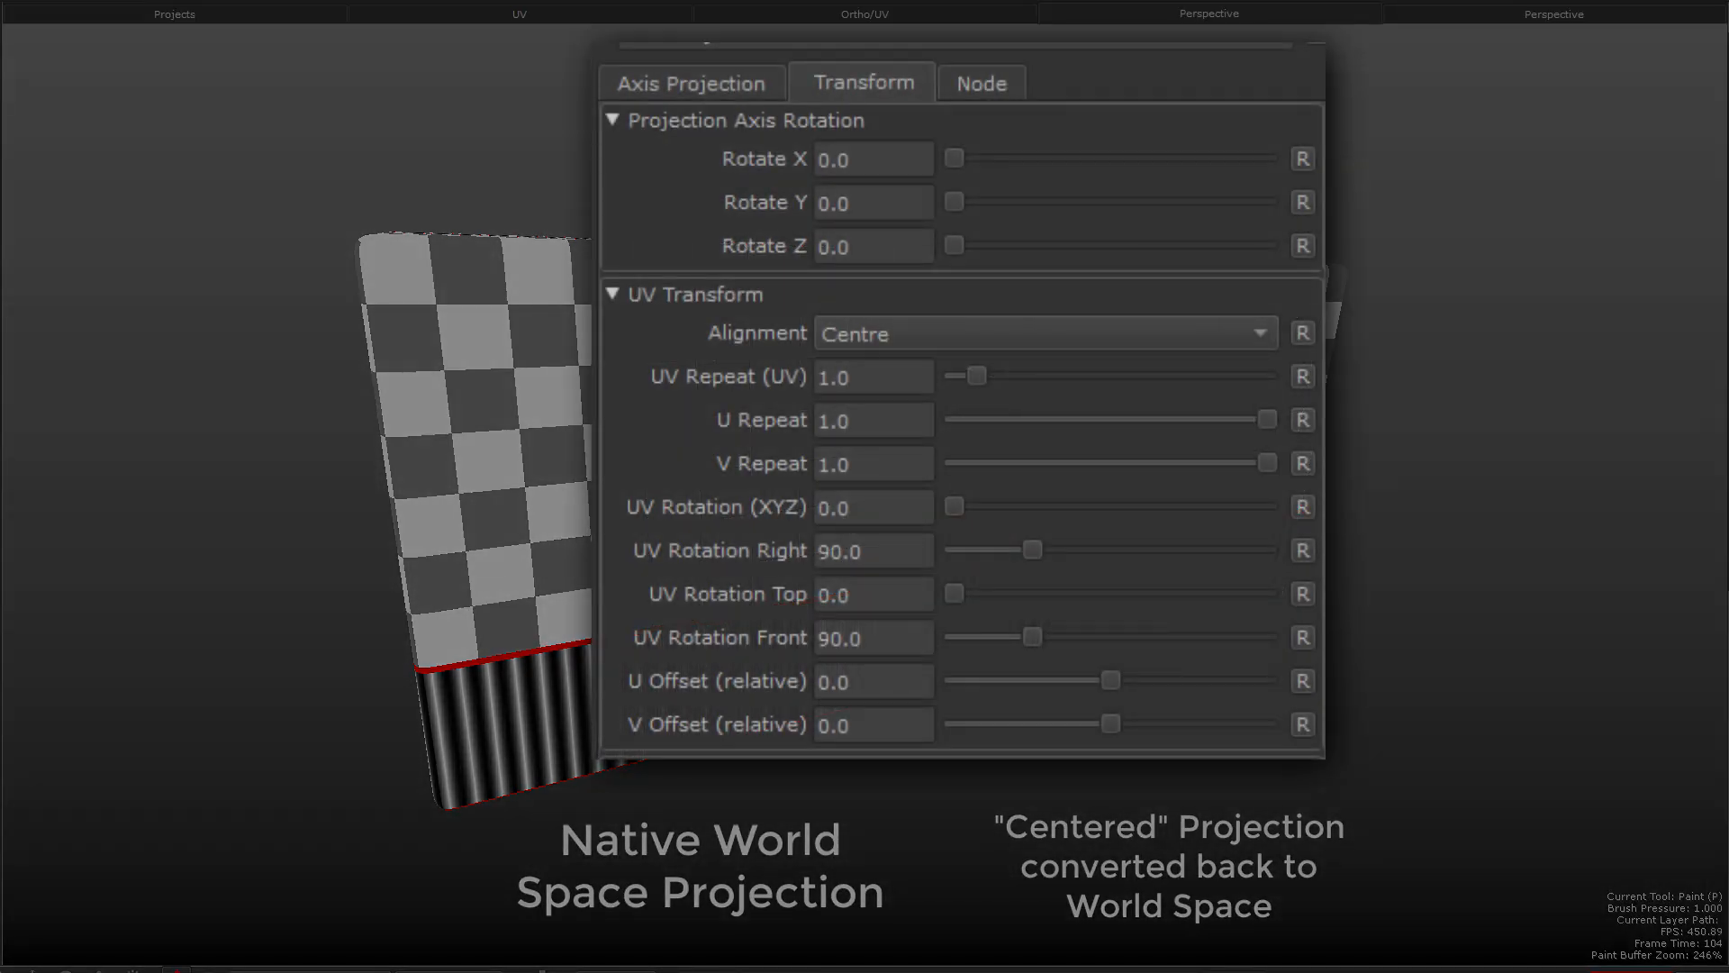
- Set the Axis Projection's UV transform alignment to World
left_click(1185, 338)
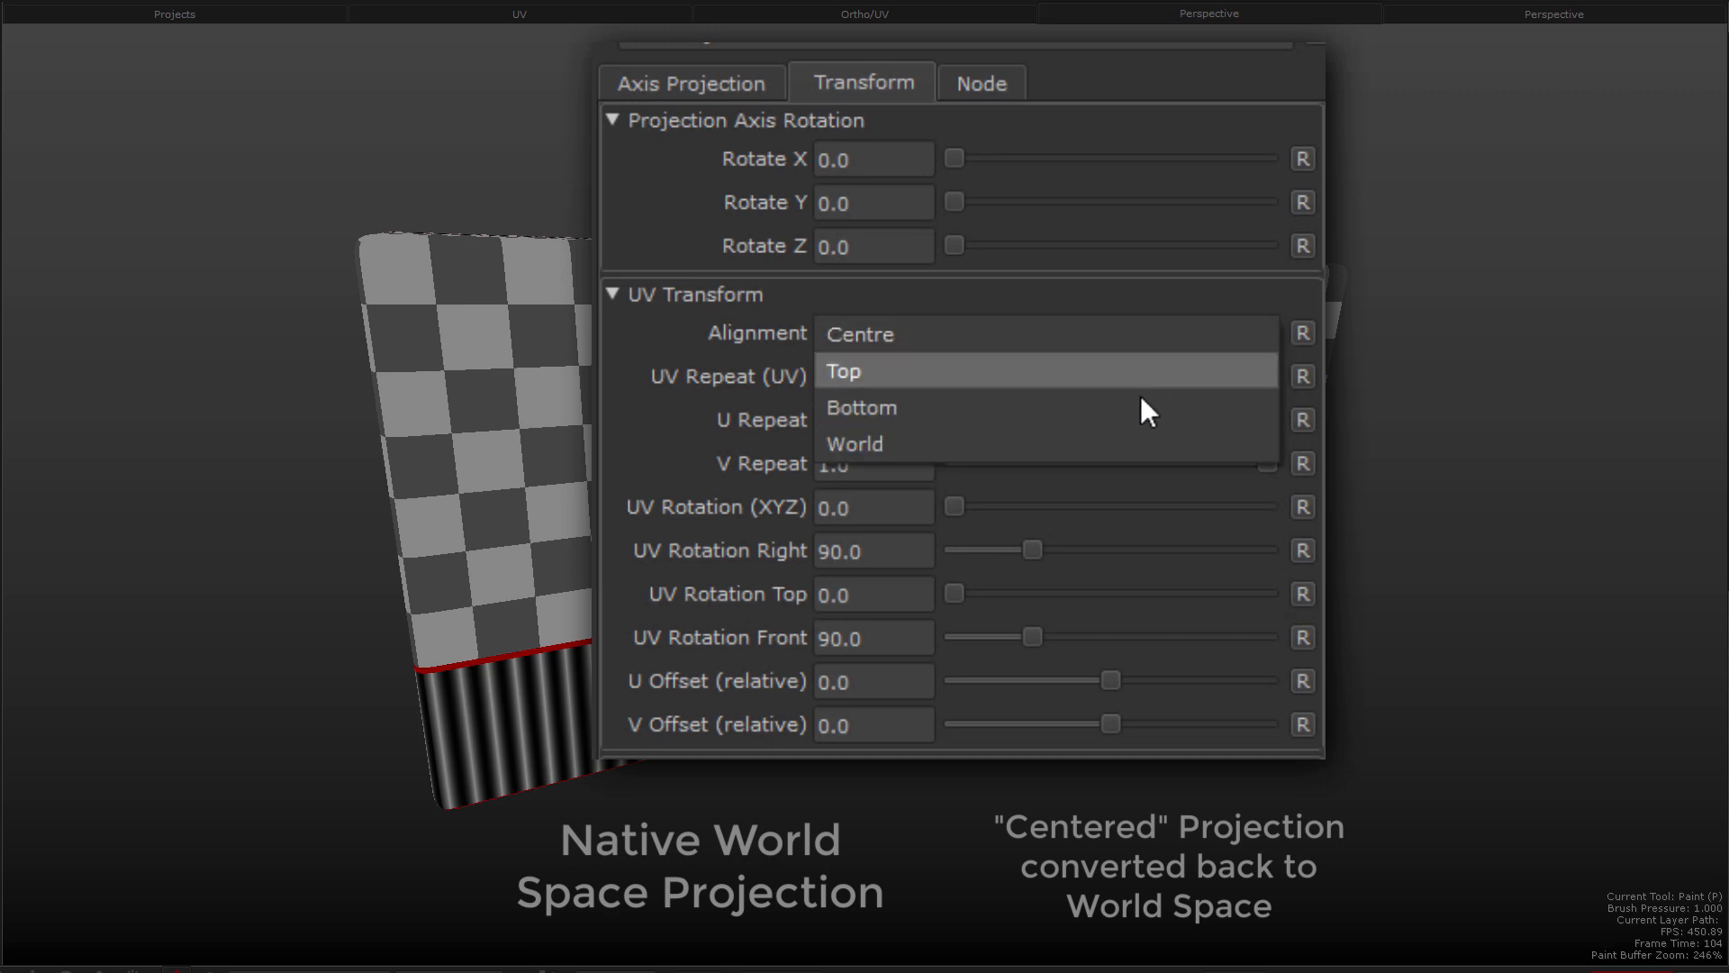
left_click(1139, 441)
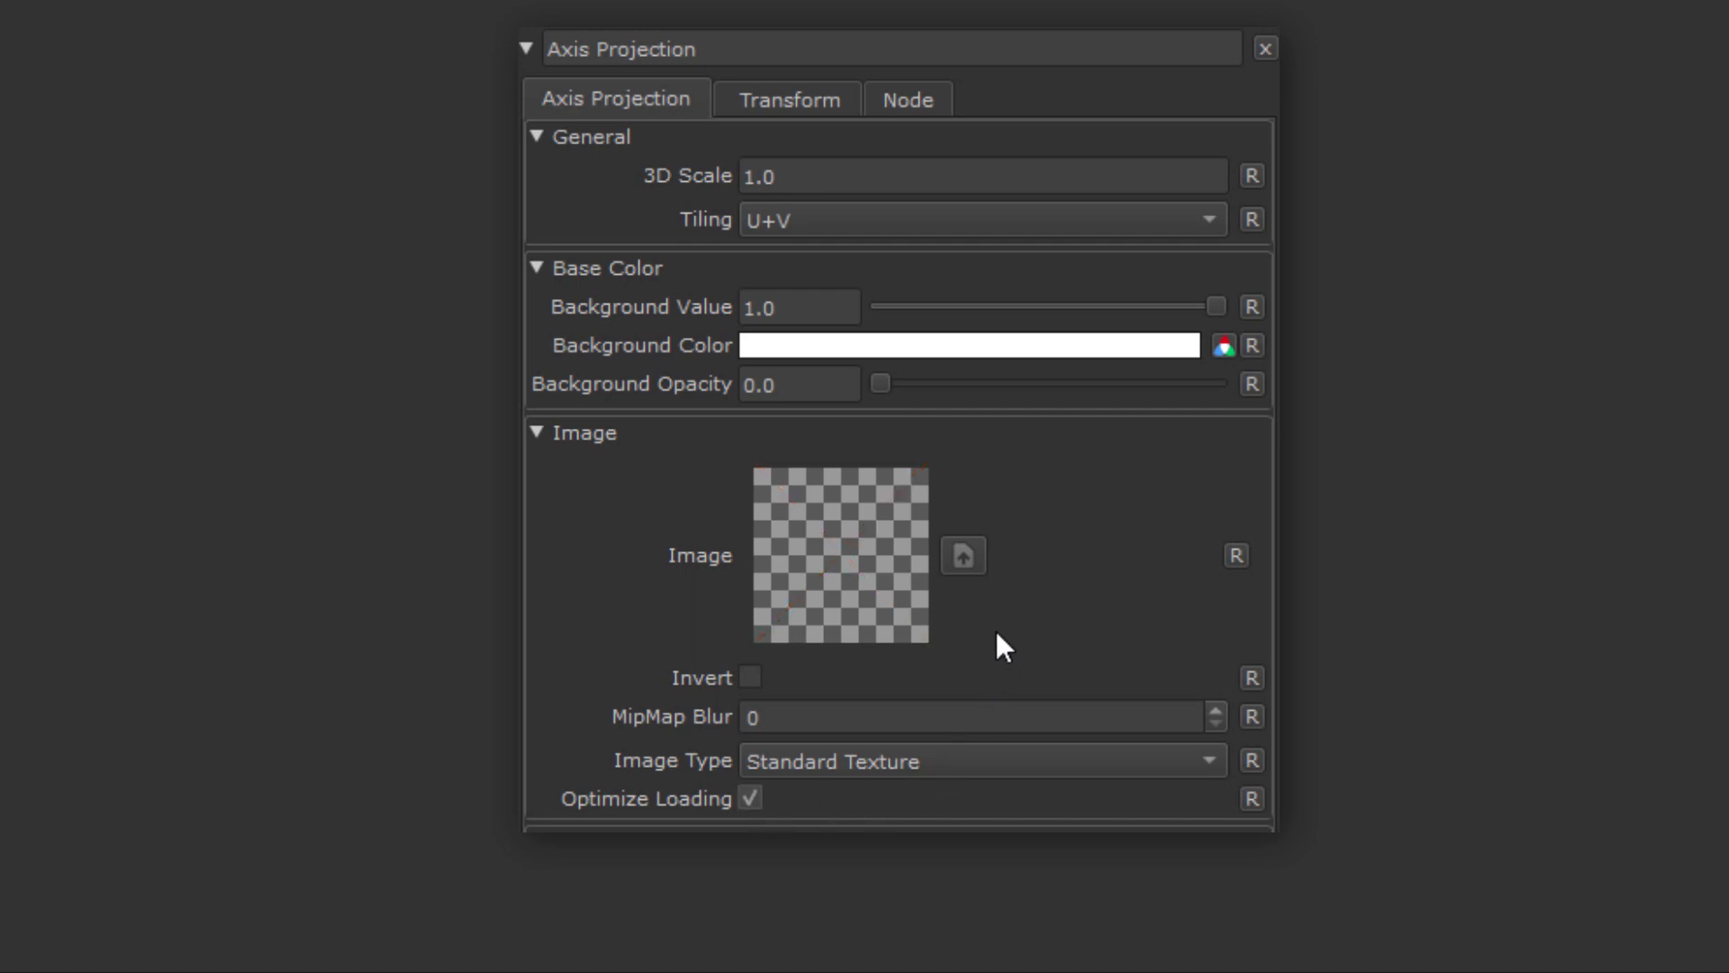
mouse_move(1109, 335)
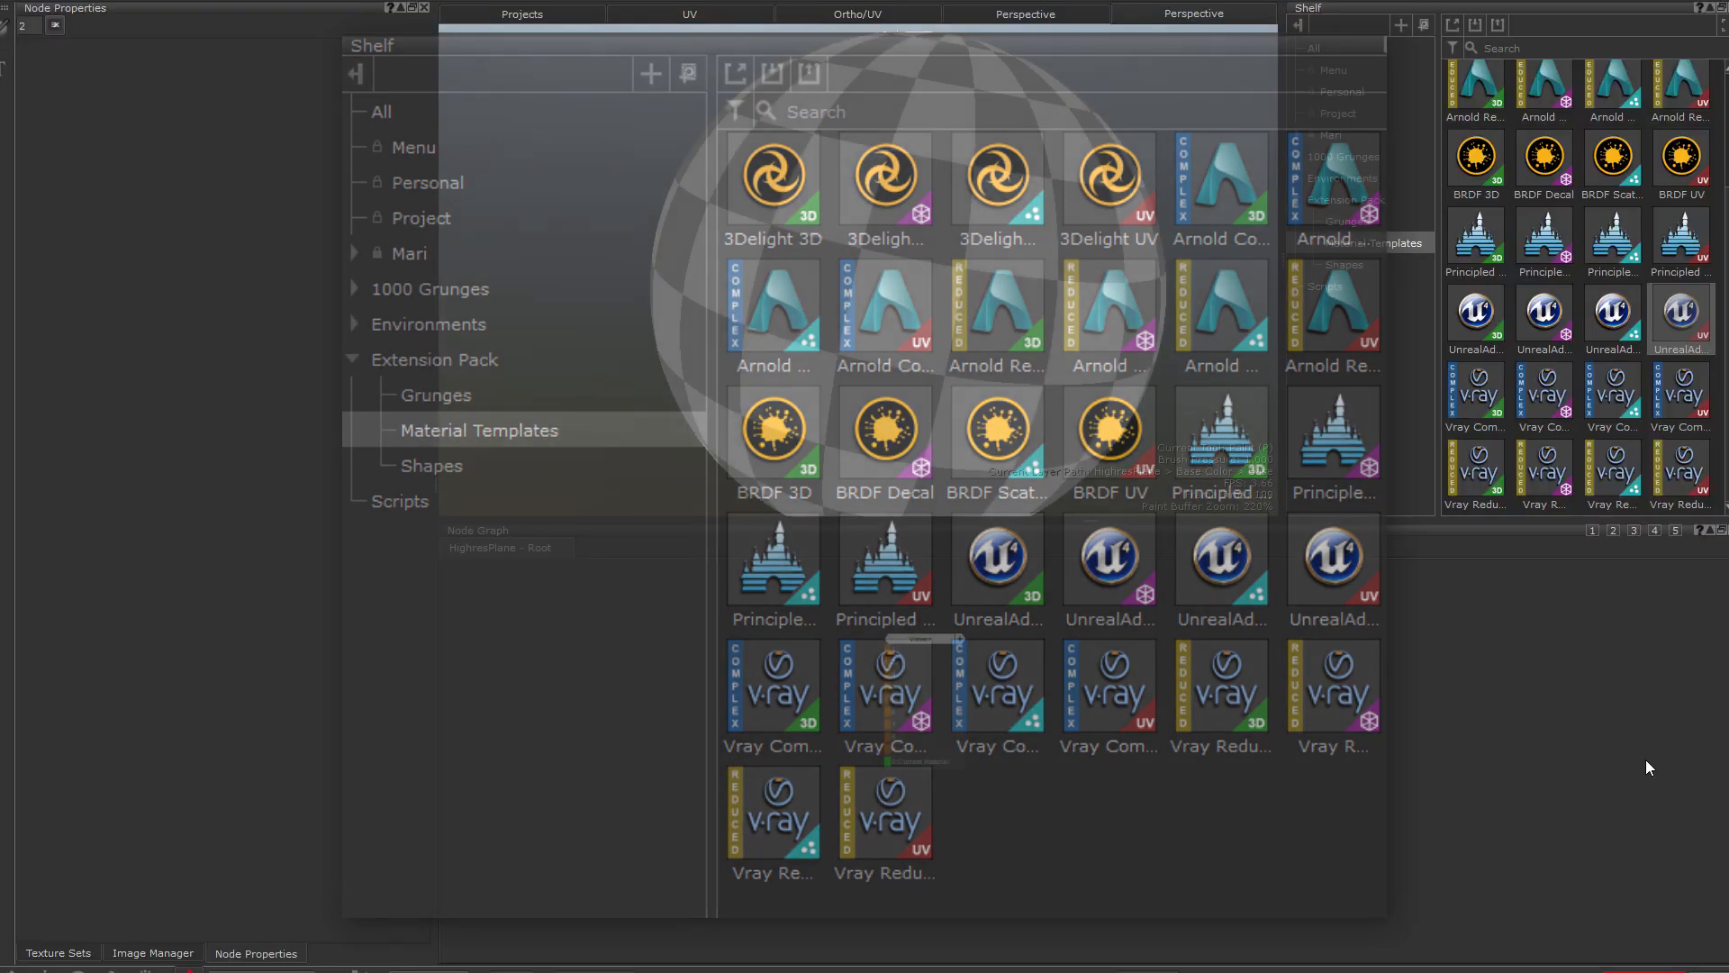
- Add the UnrealAdvanced UV material template to the node graph as a complete Unreal Advanced material
left_click_drag(1680, 316, 1180, 701)
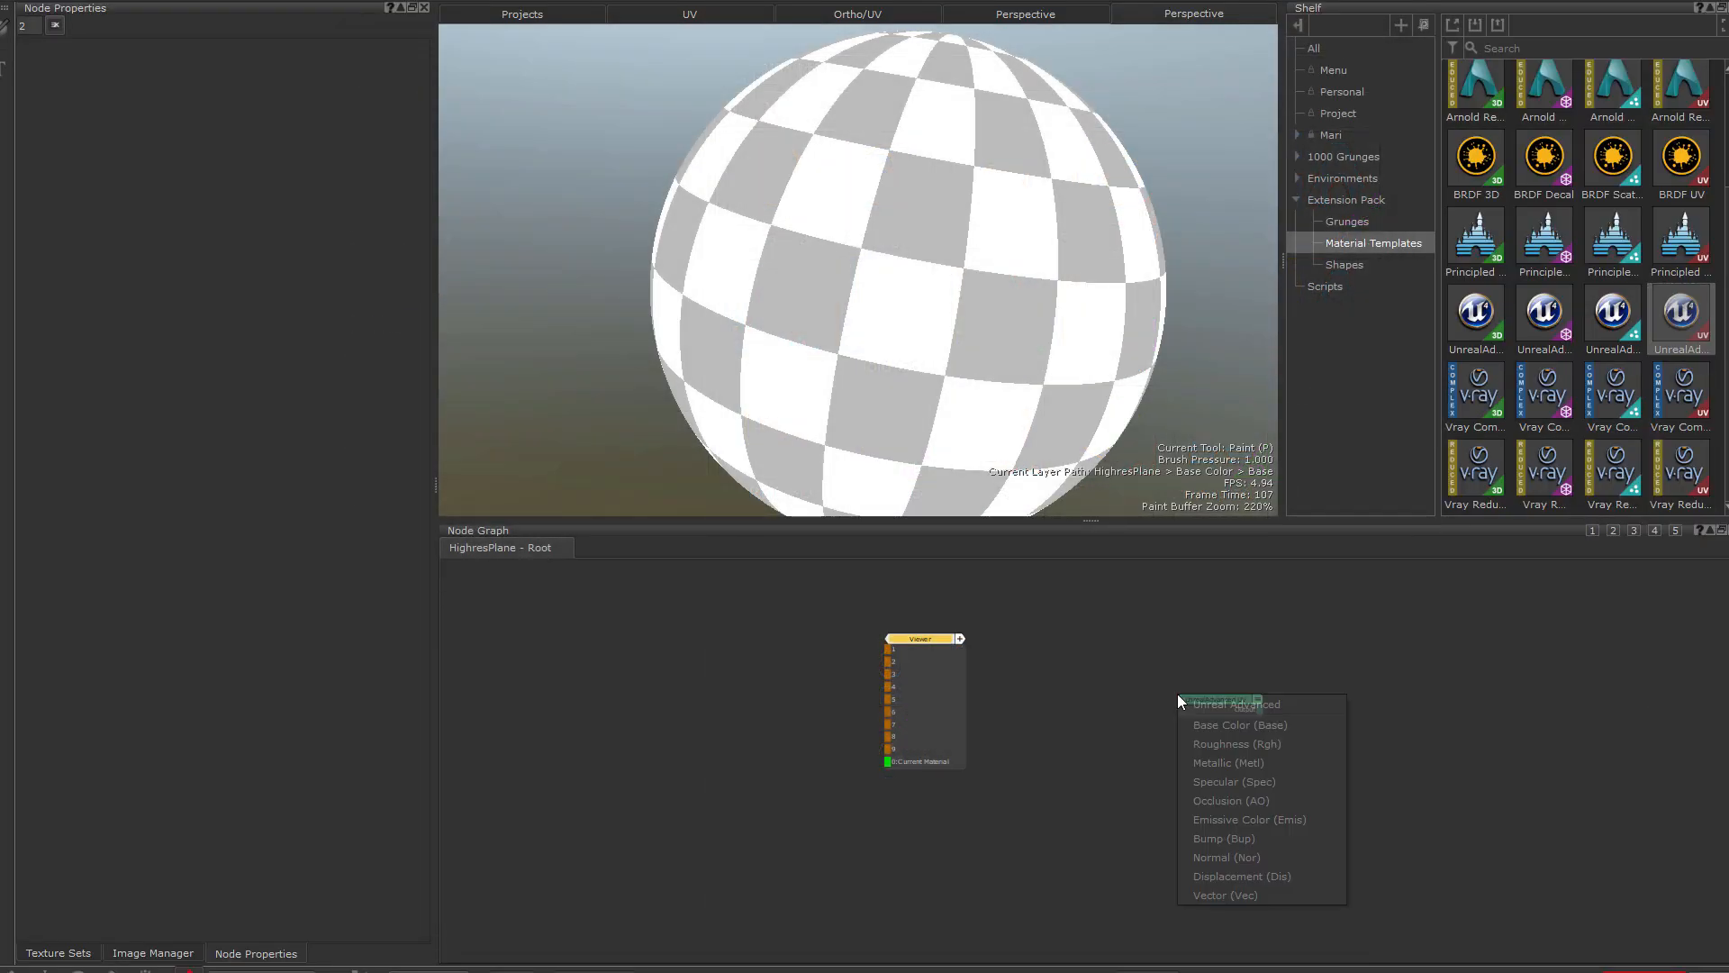
left_click(1185, 699)
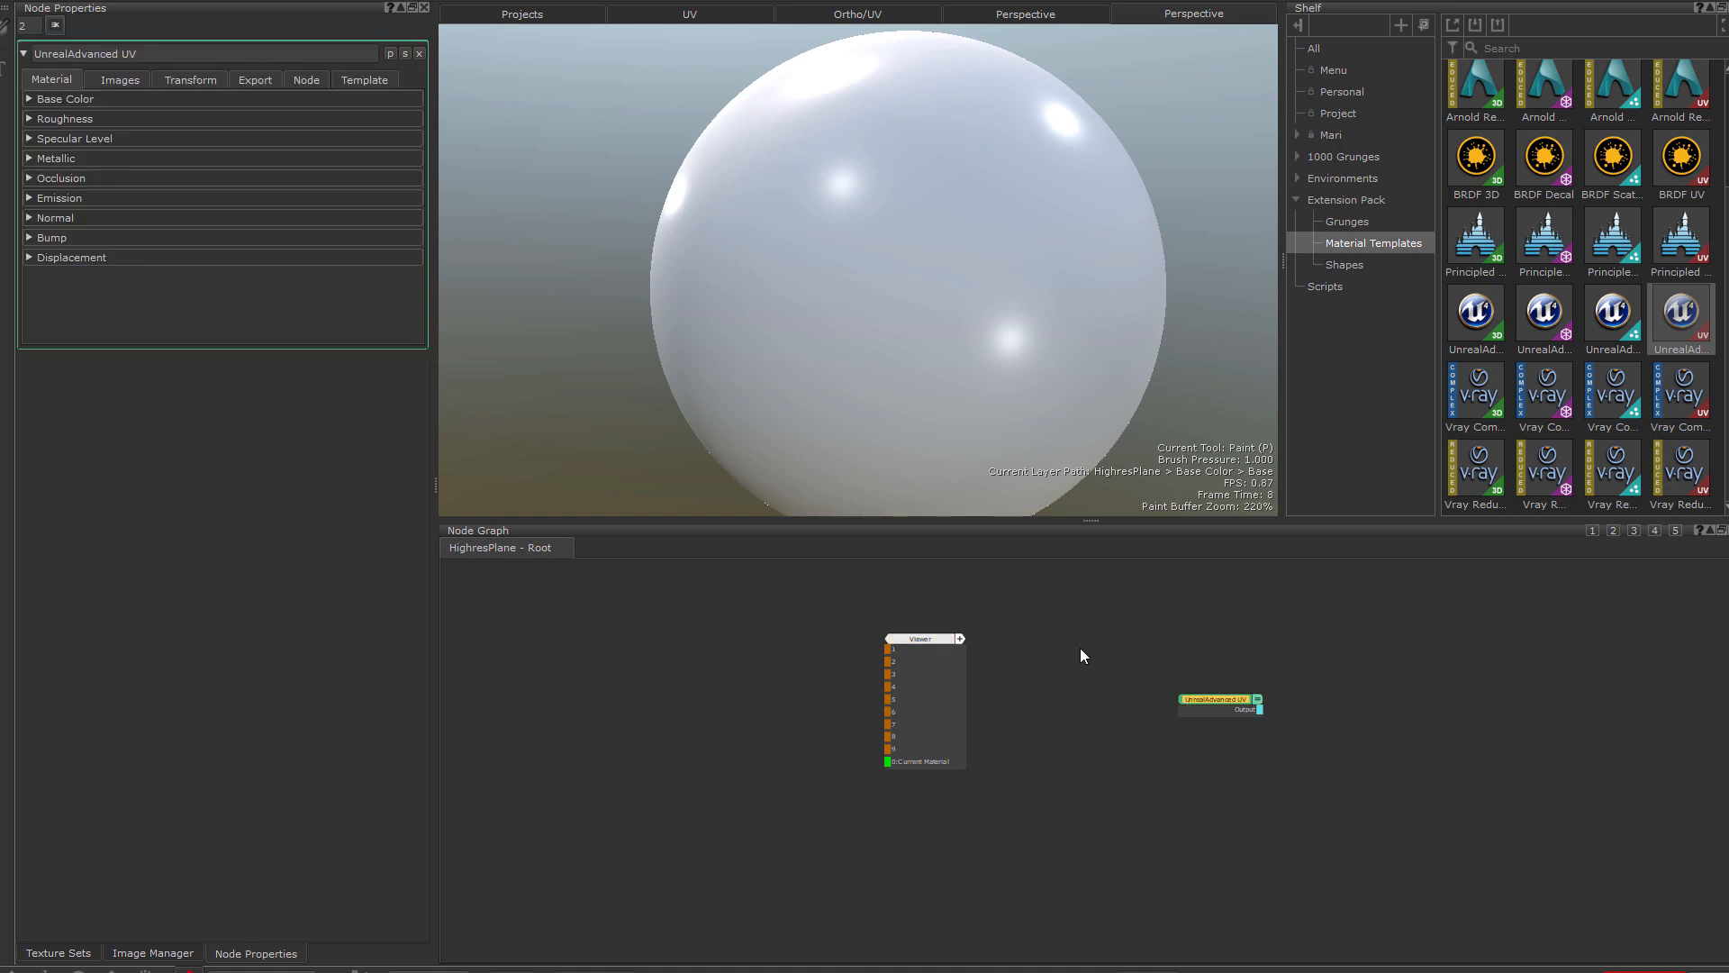
- Try lowering the material's Base Color brightness to -0.266, and reset it to the default
left_click(73, 99)
mouse_move(303, 223)
left_mouse_down()
mouse_move(321, 223)
mouse_move(279, 225)
left_mouse_up()
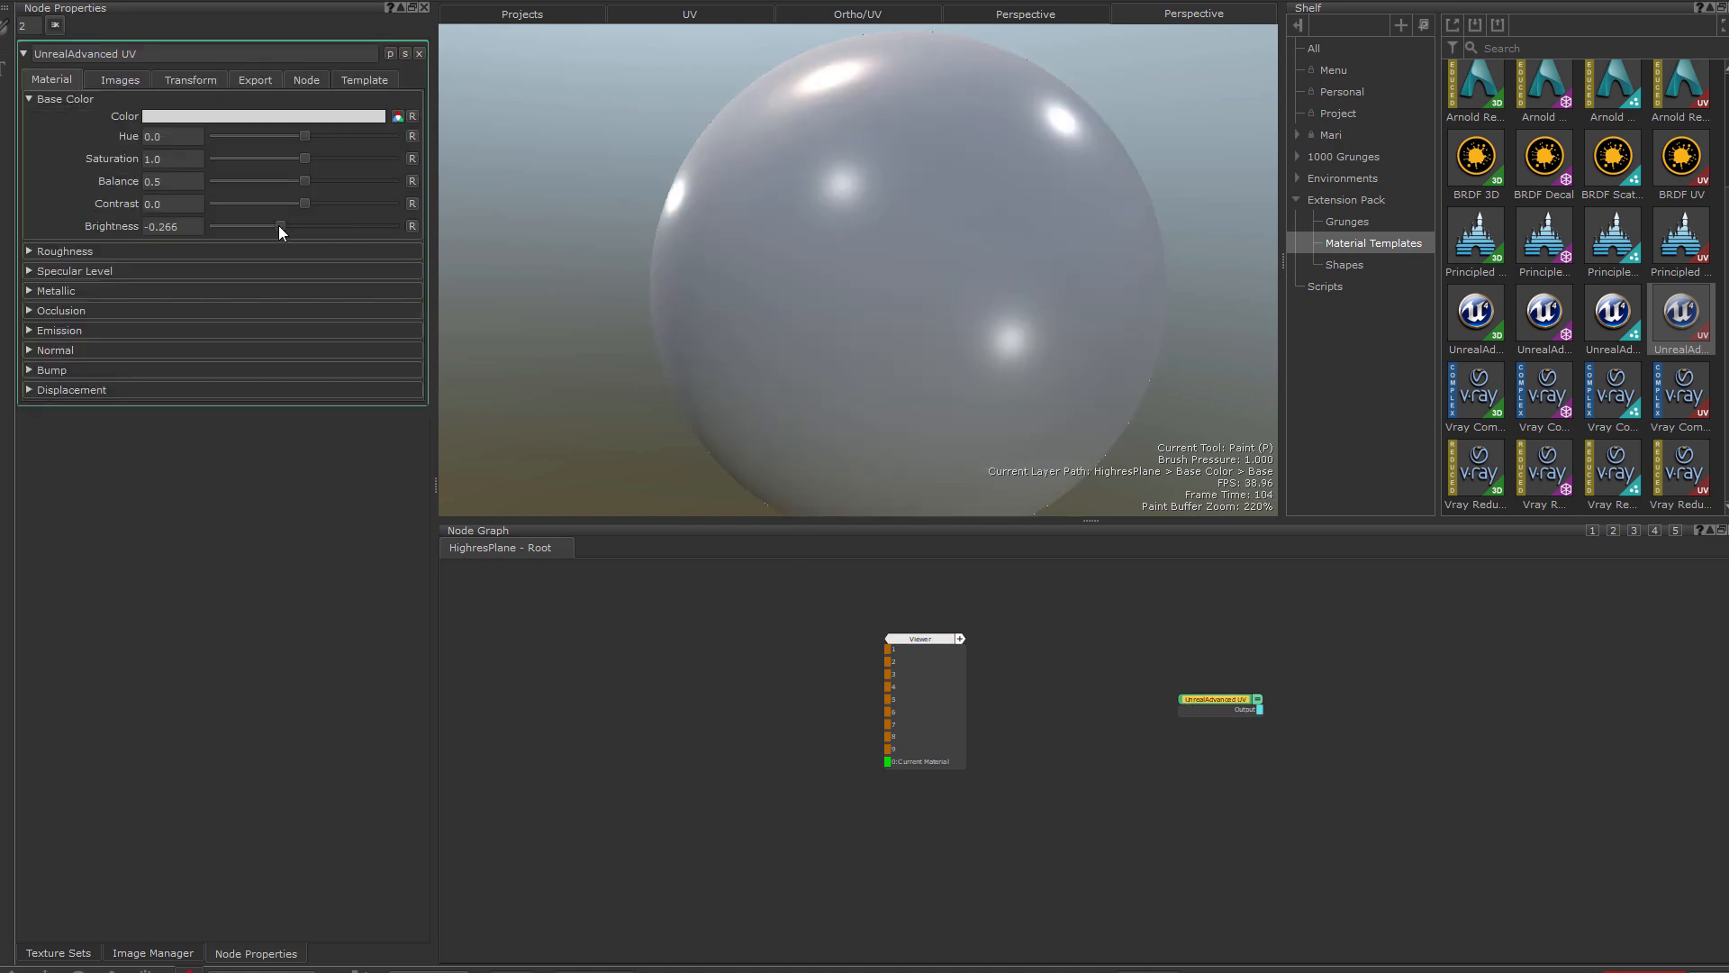
left_click(411, 225)
- Ingest the selected Canyon Rocky Ground texture maps into the current UnrealAdvanced UV node
left_click(128, 81)
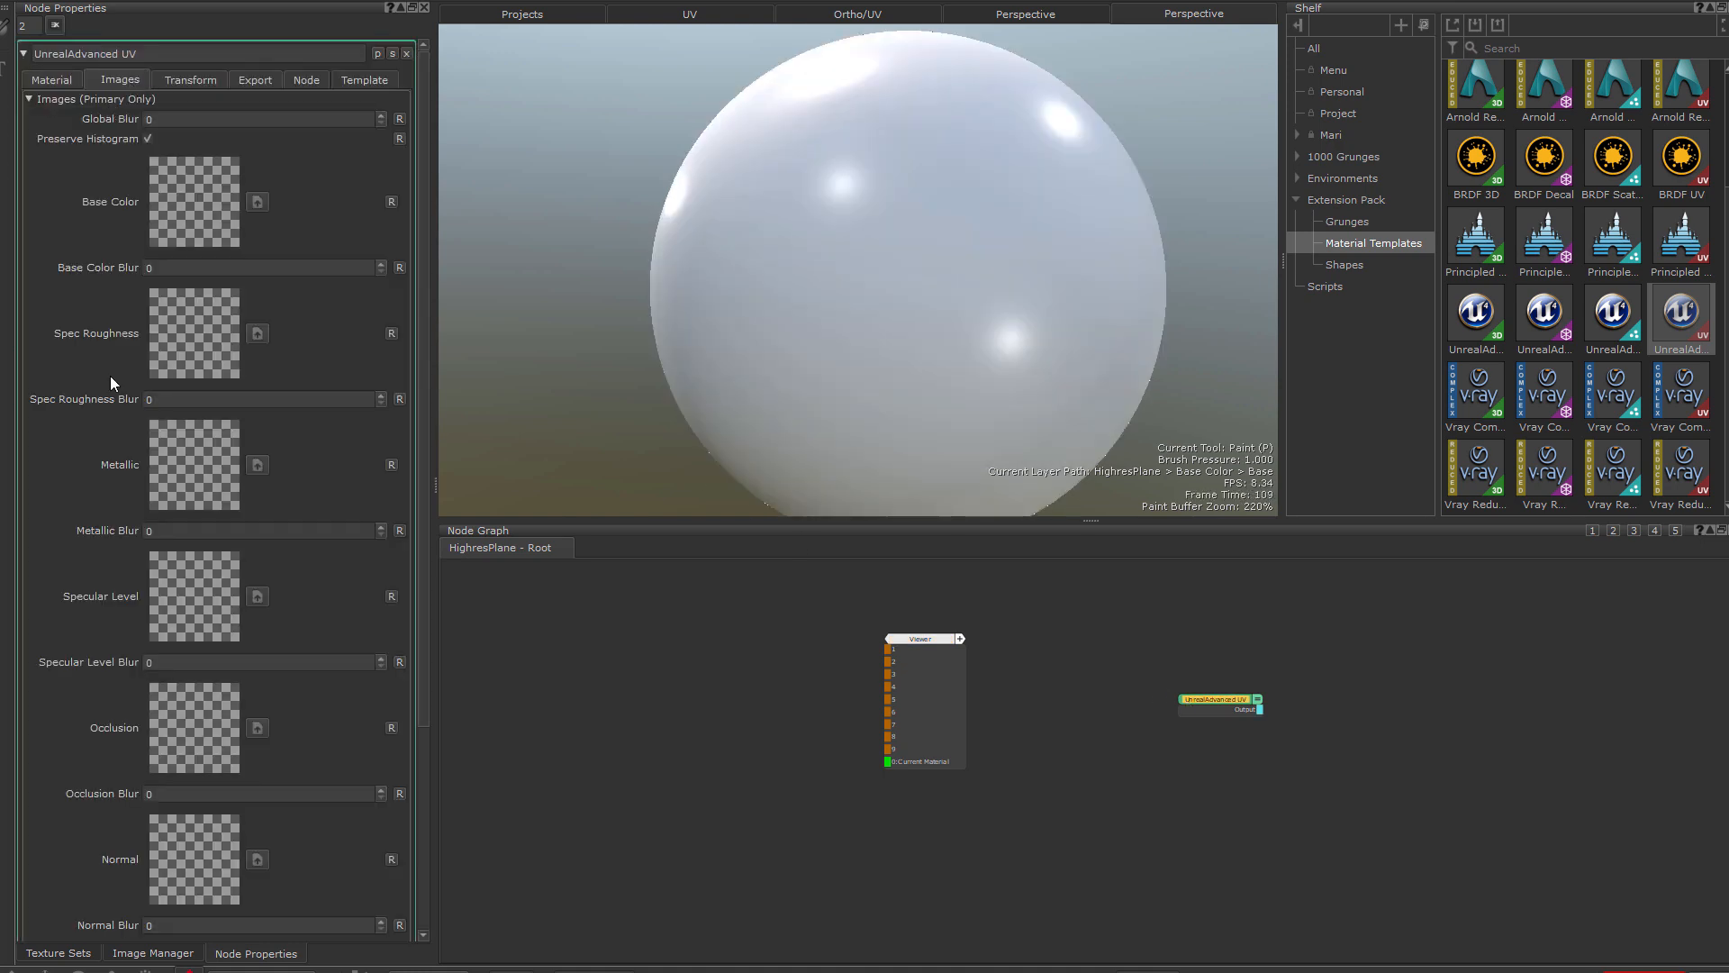
left_click(162, 954)
right_click(145, 155)
mouse_move(315, 349)
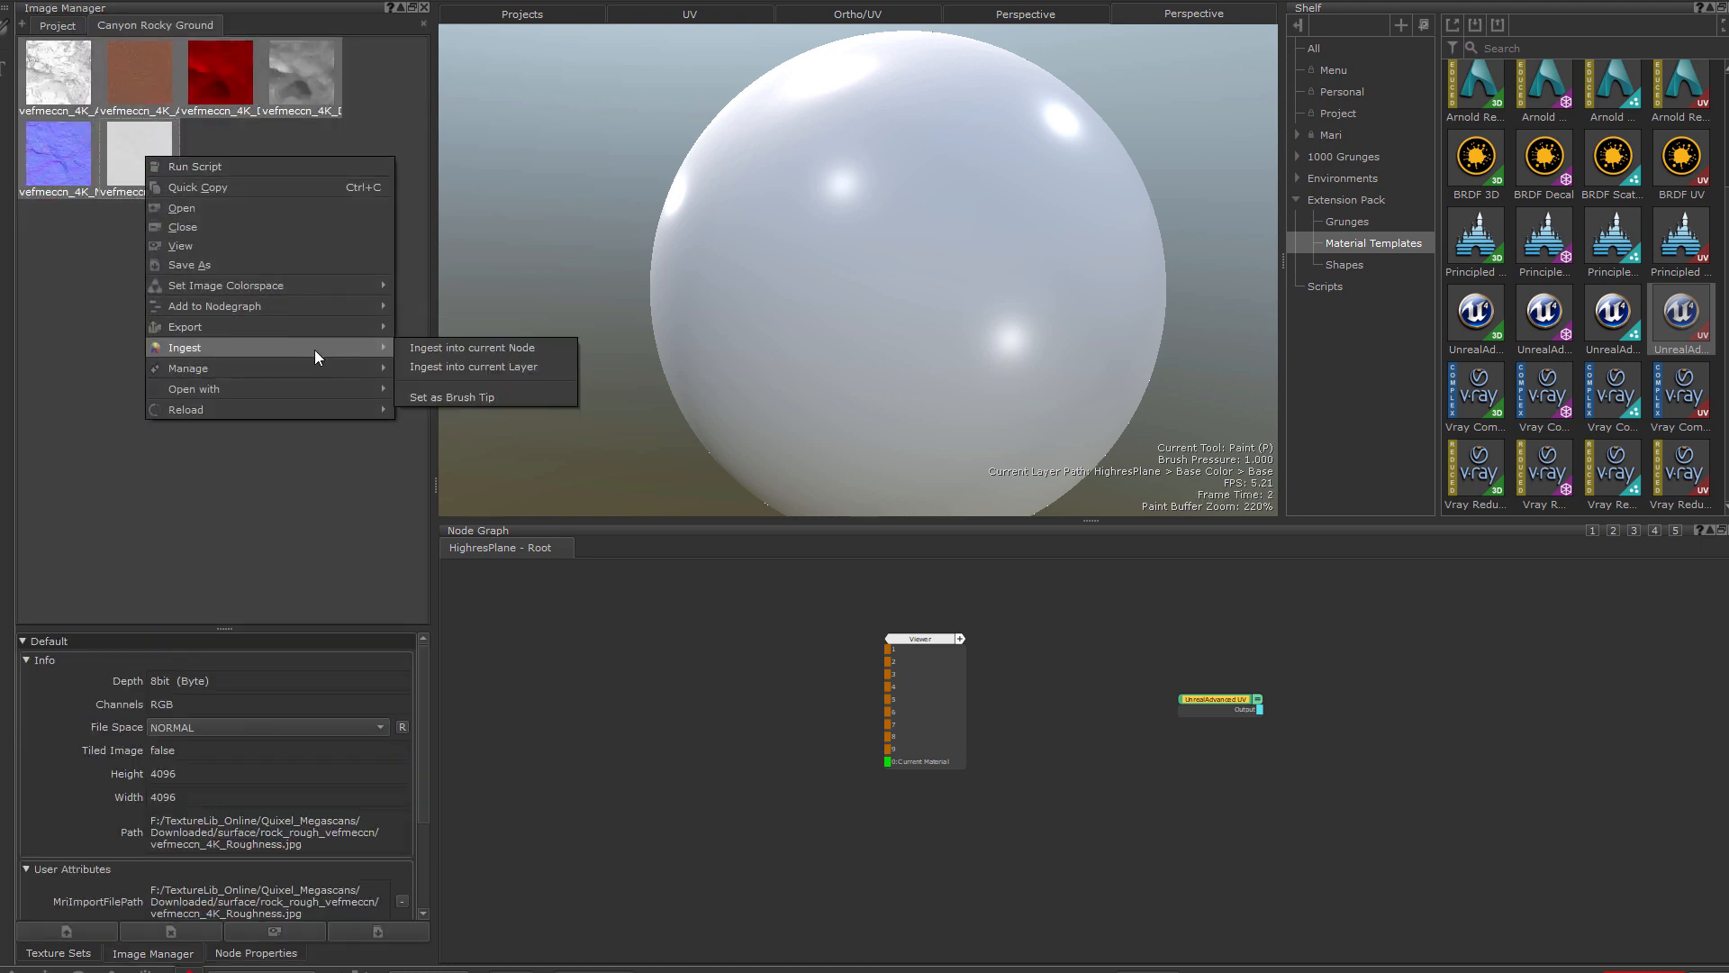
left_click(478, 354)
left_click(765, 684)
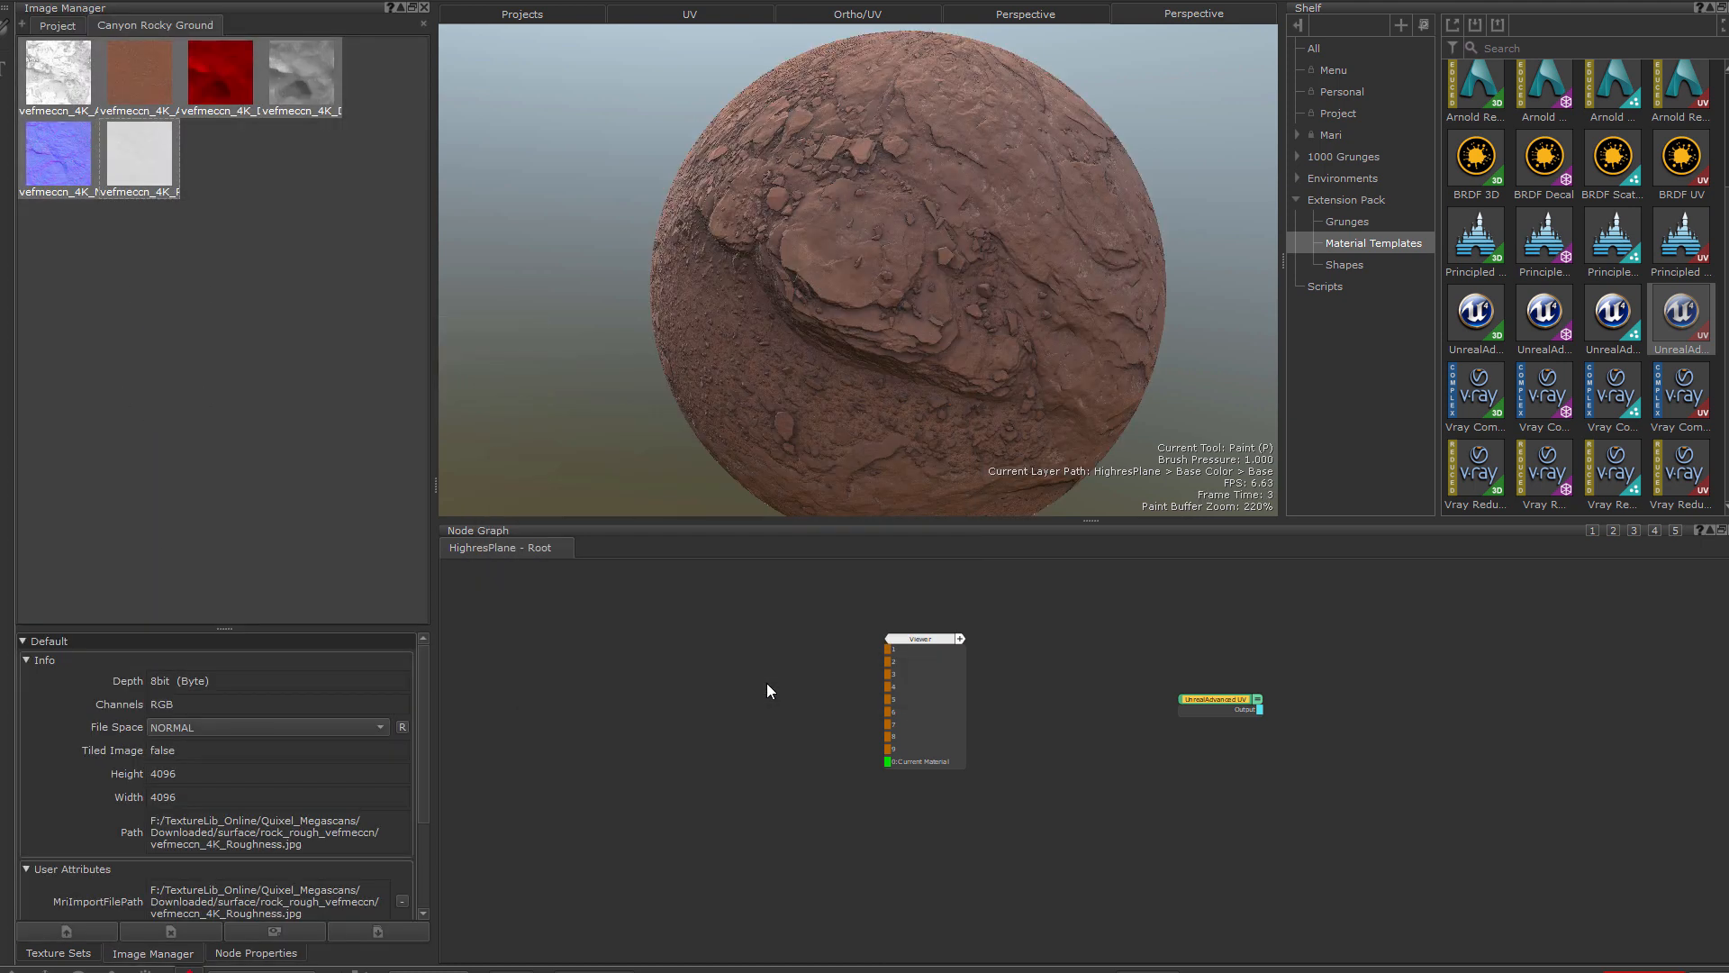
left_click_drag(735, 273, 793, 271, "alt")
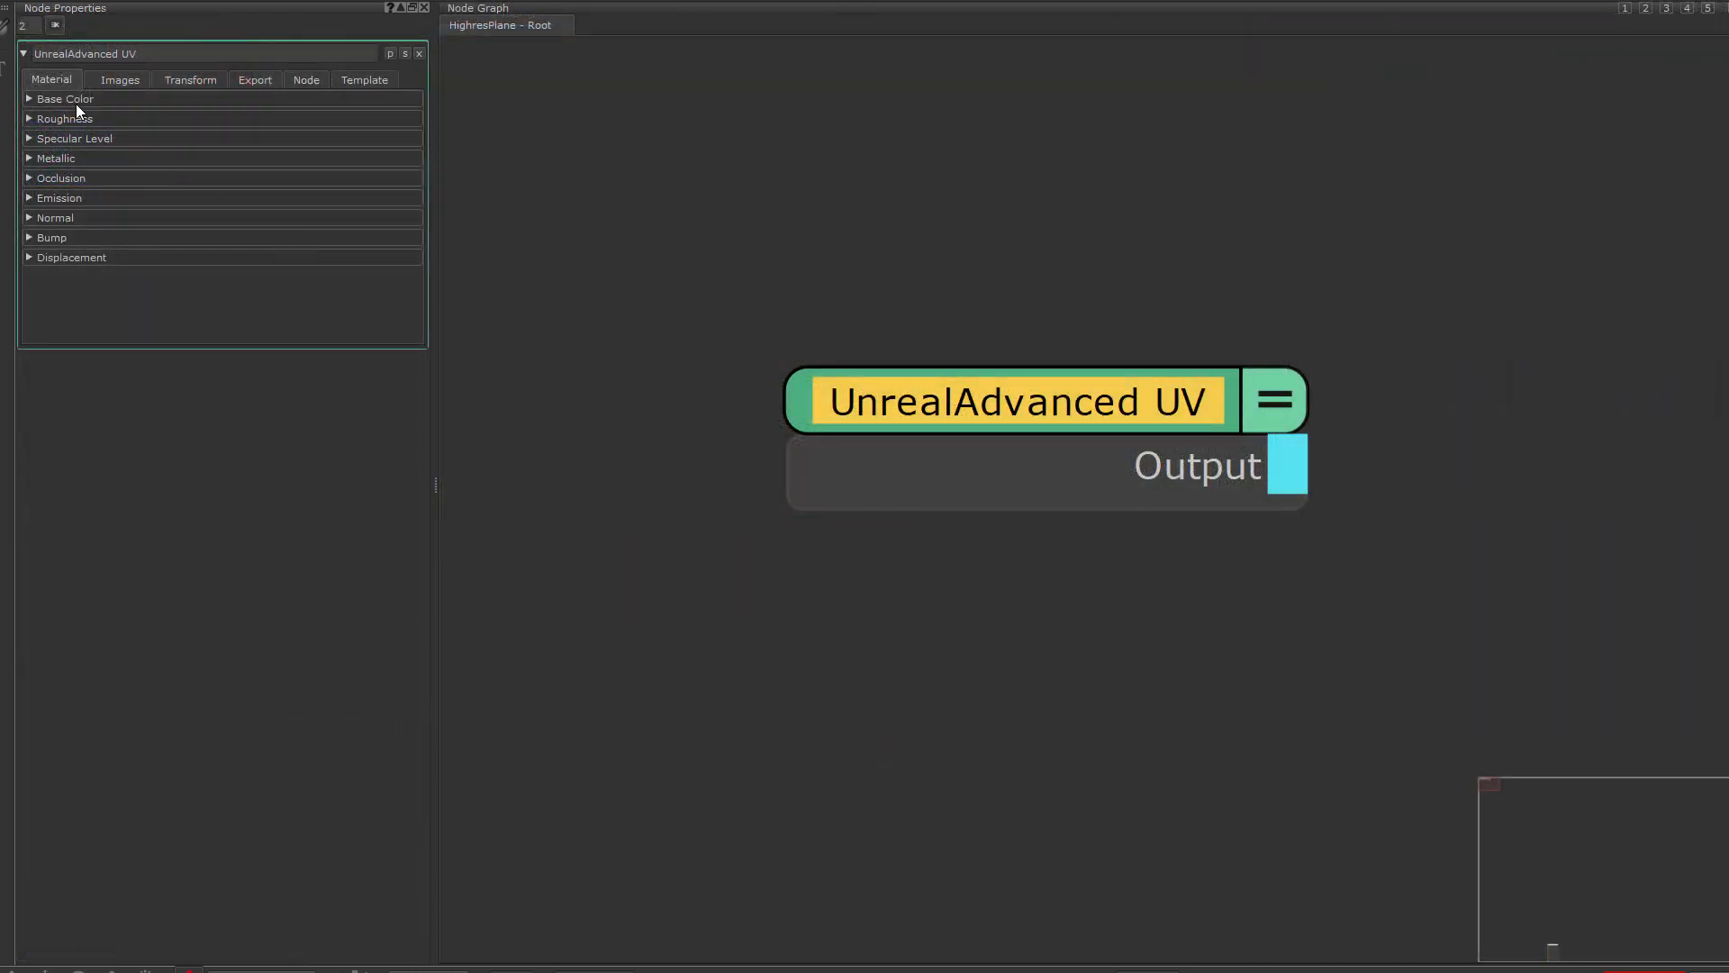
- Expand all material setting groups of UnrealAdvanced UV, from Base Color through Displacement, to examine their parameters
left_click(75, 102)
left_click(65, 251)
left_click(62, 357)
left_click(52, 447)
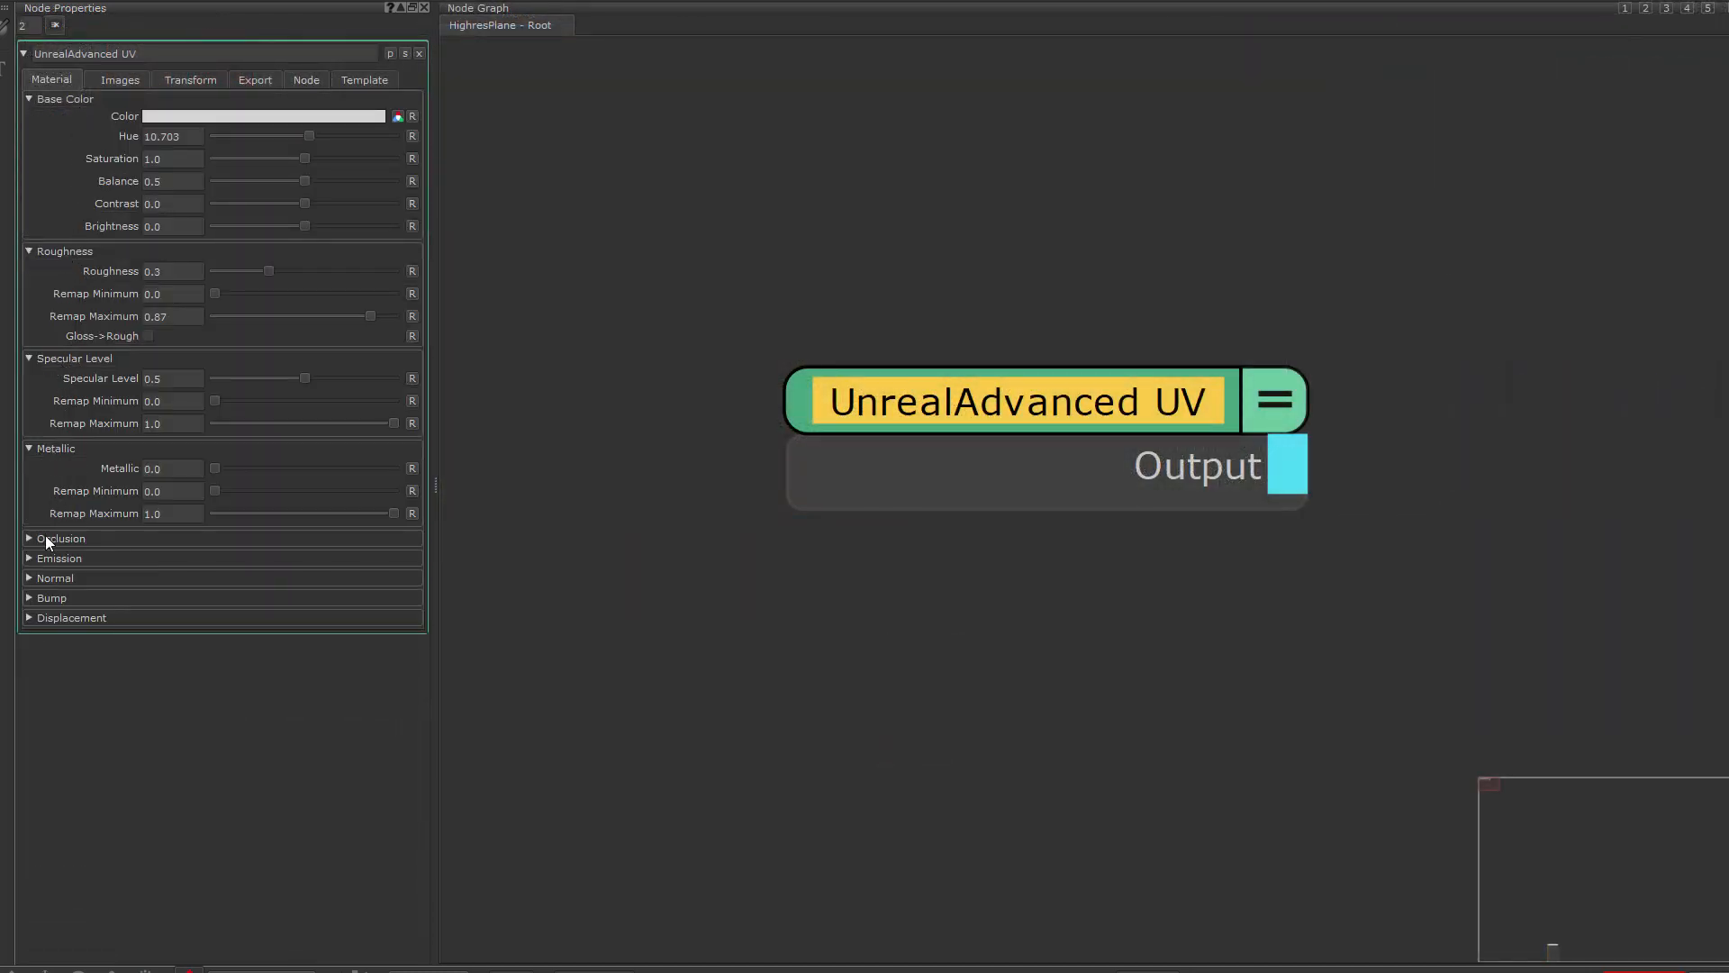
left_click(45, 538)
left_click(53, 629)
left_click(48, 668)
left_click(47, 759)
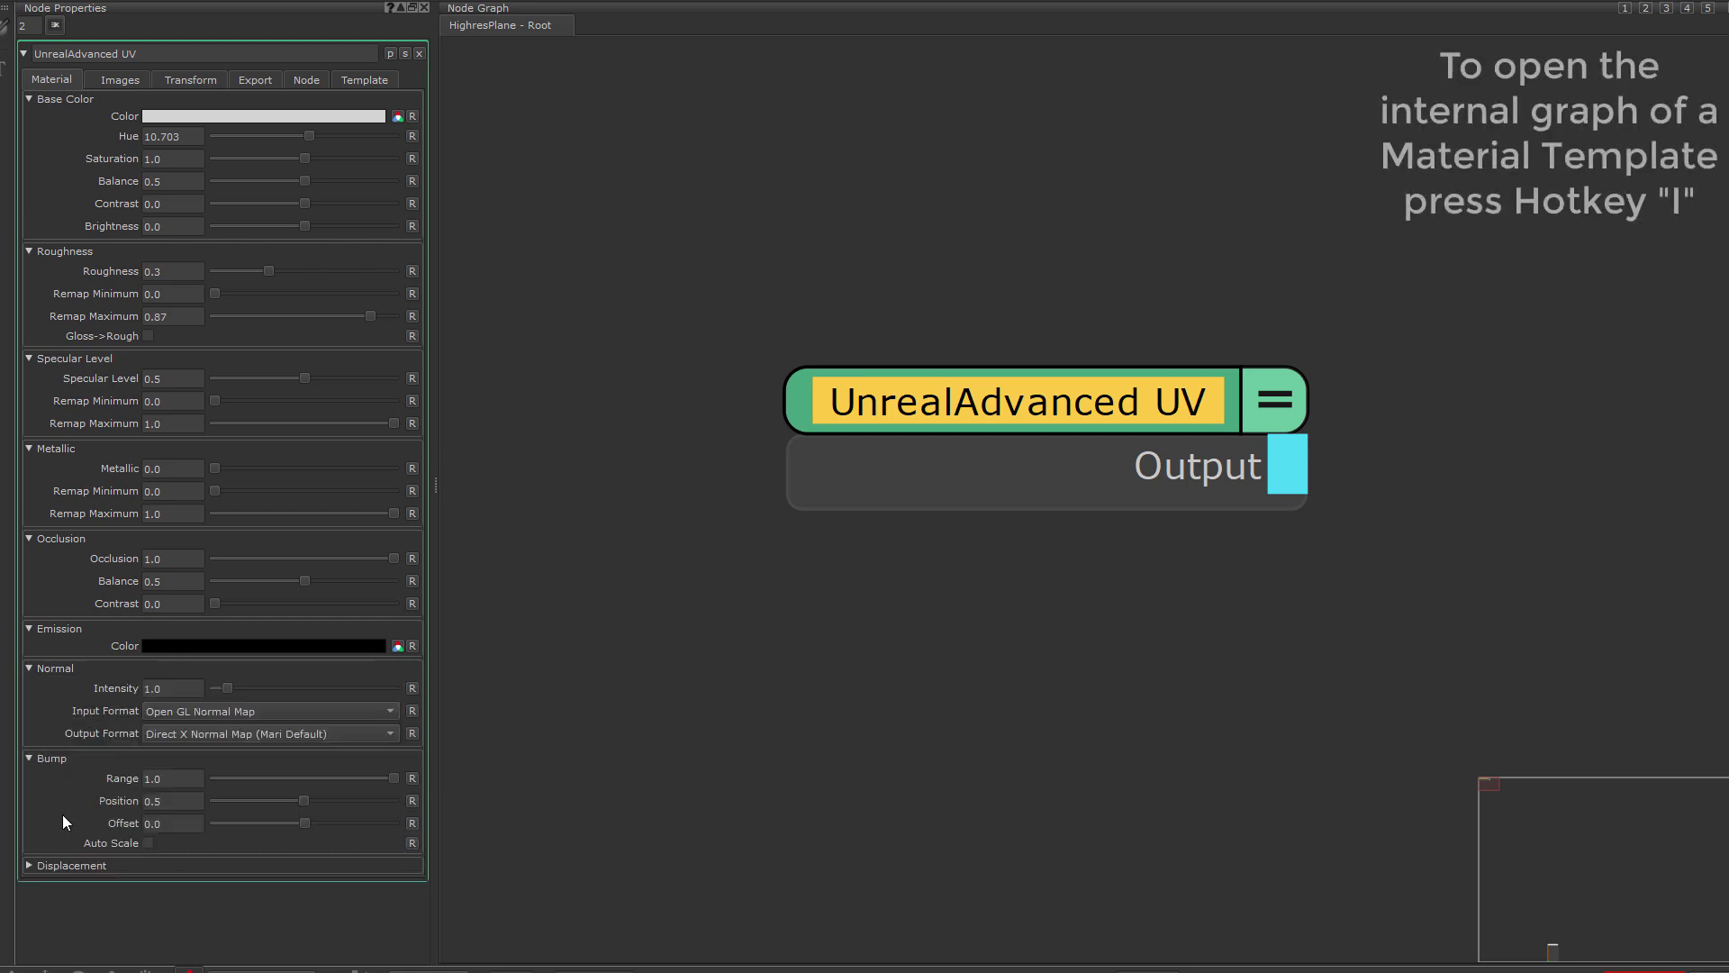
left_click(63, 867)
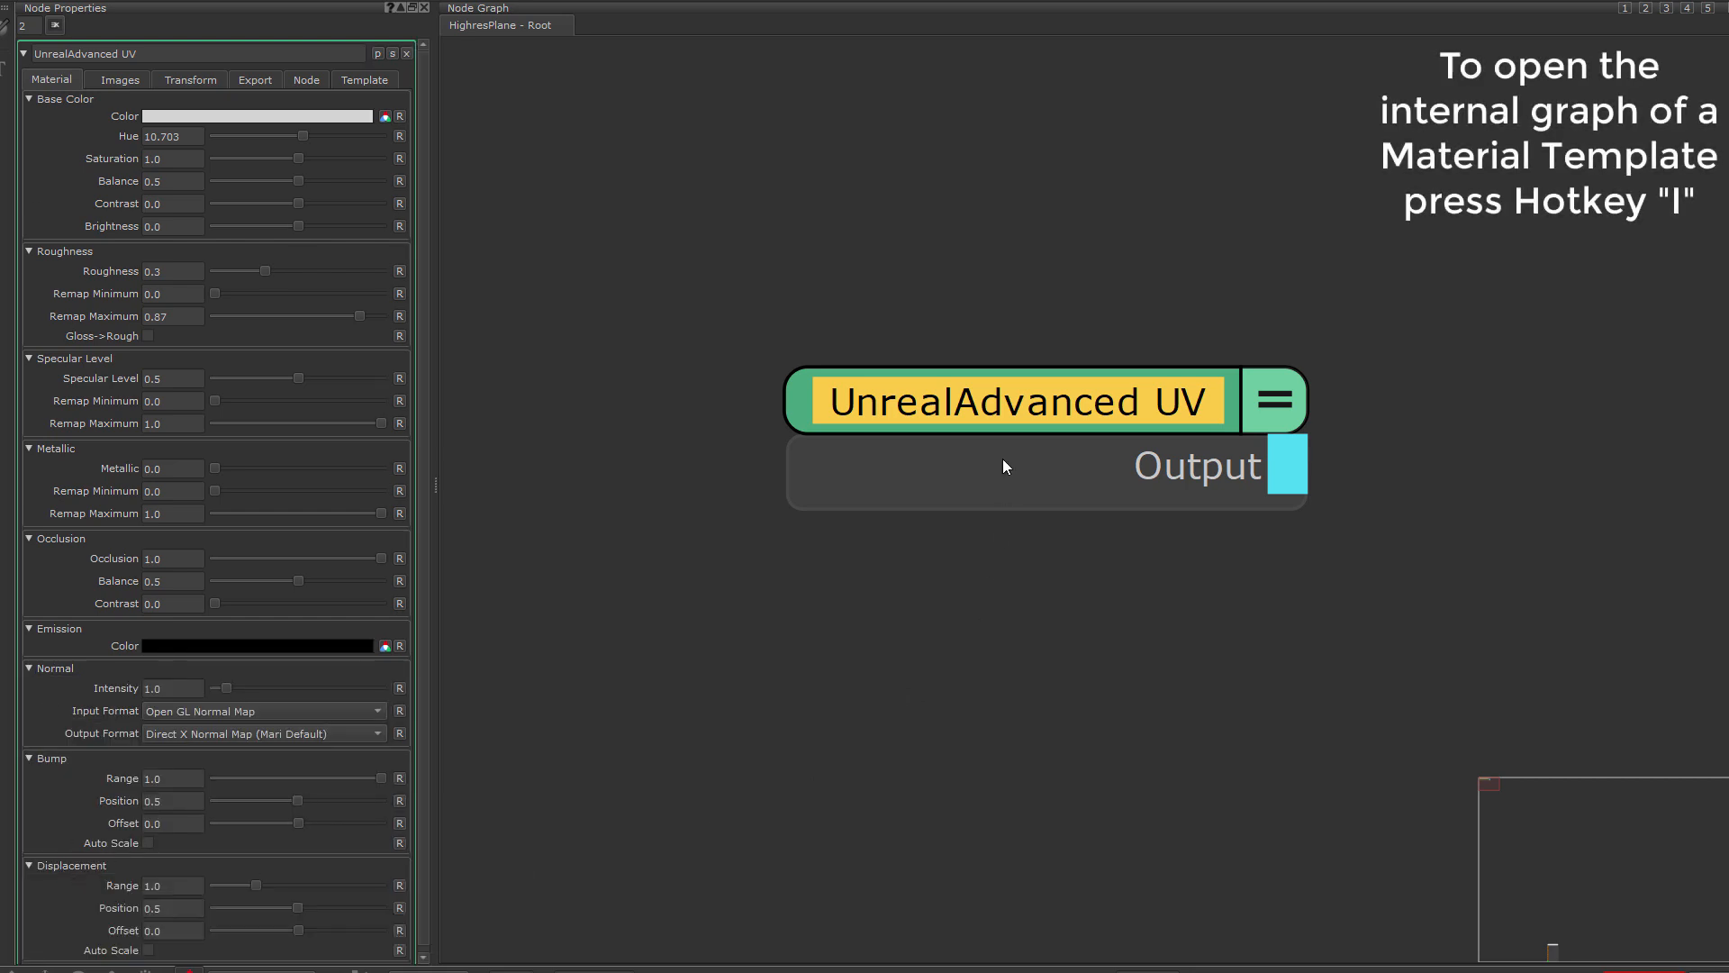
- Open the internal graph of the UnrealAdvanced UV material template to view its whole channel layout
key("i")
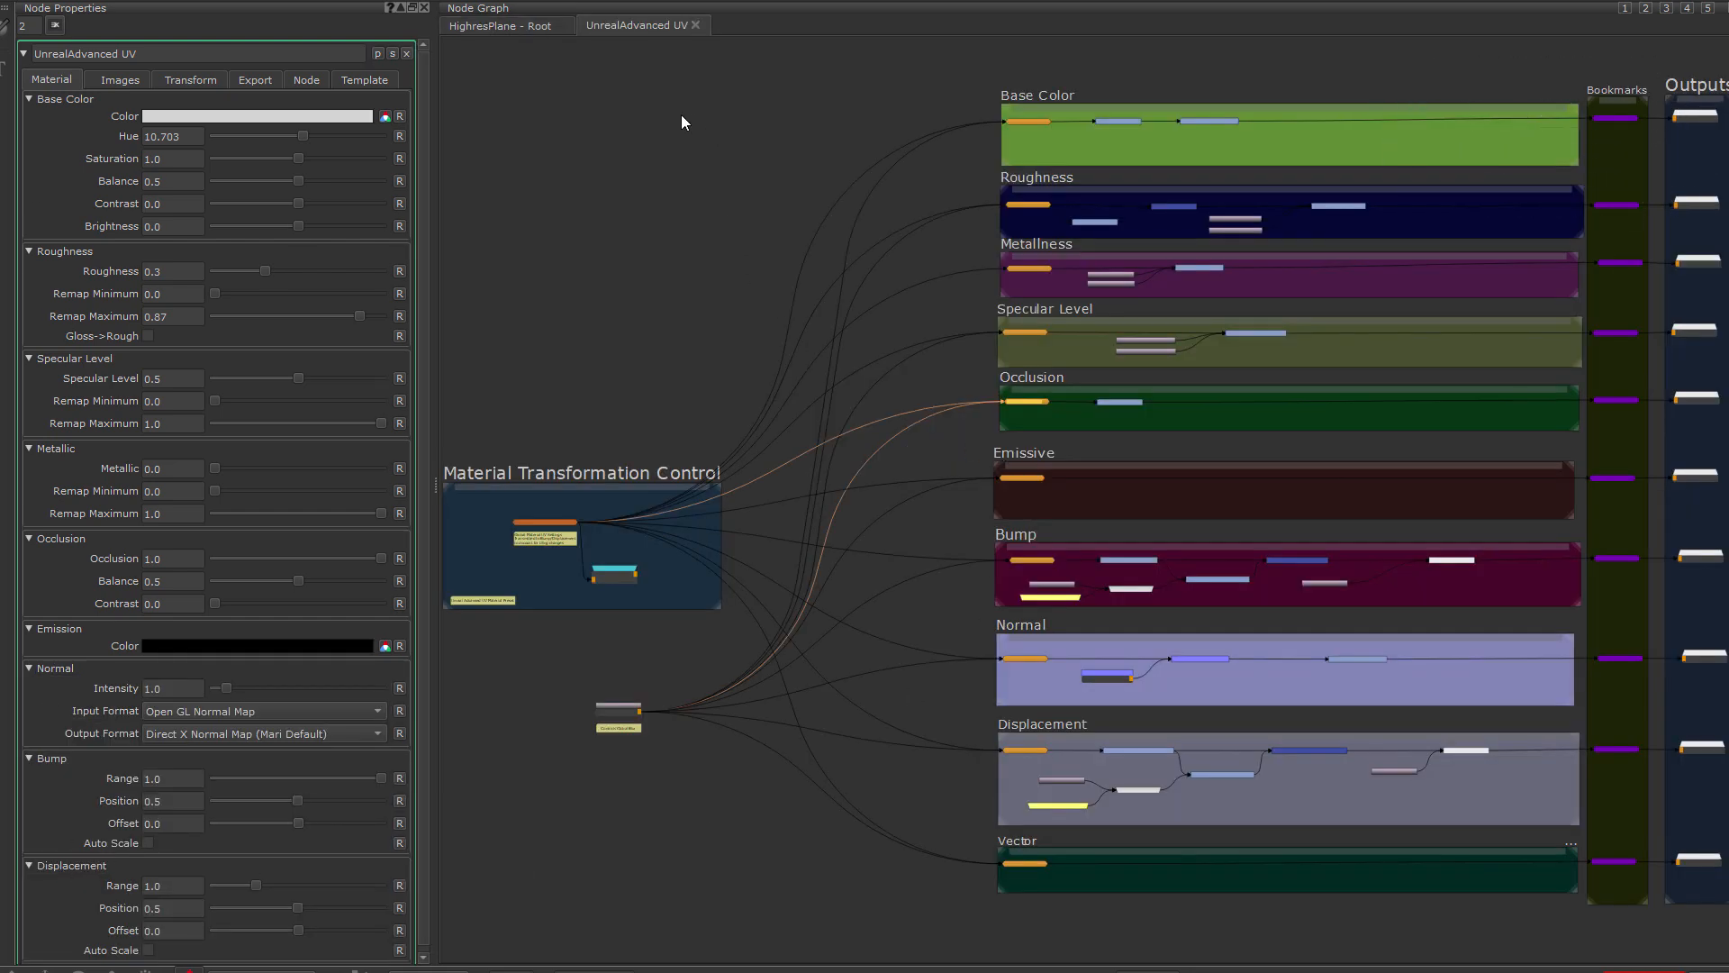
scroll(681, 116, "down", 2)
middle_click_drag(687, 119, 684, 230)
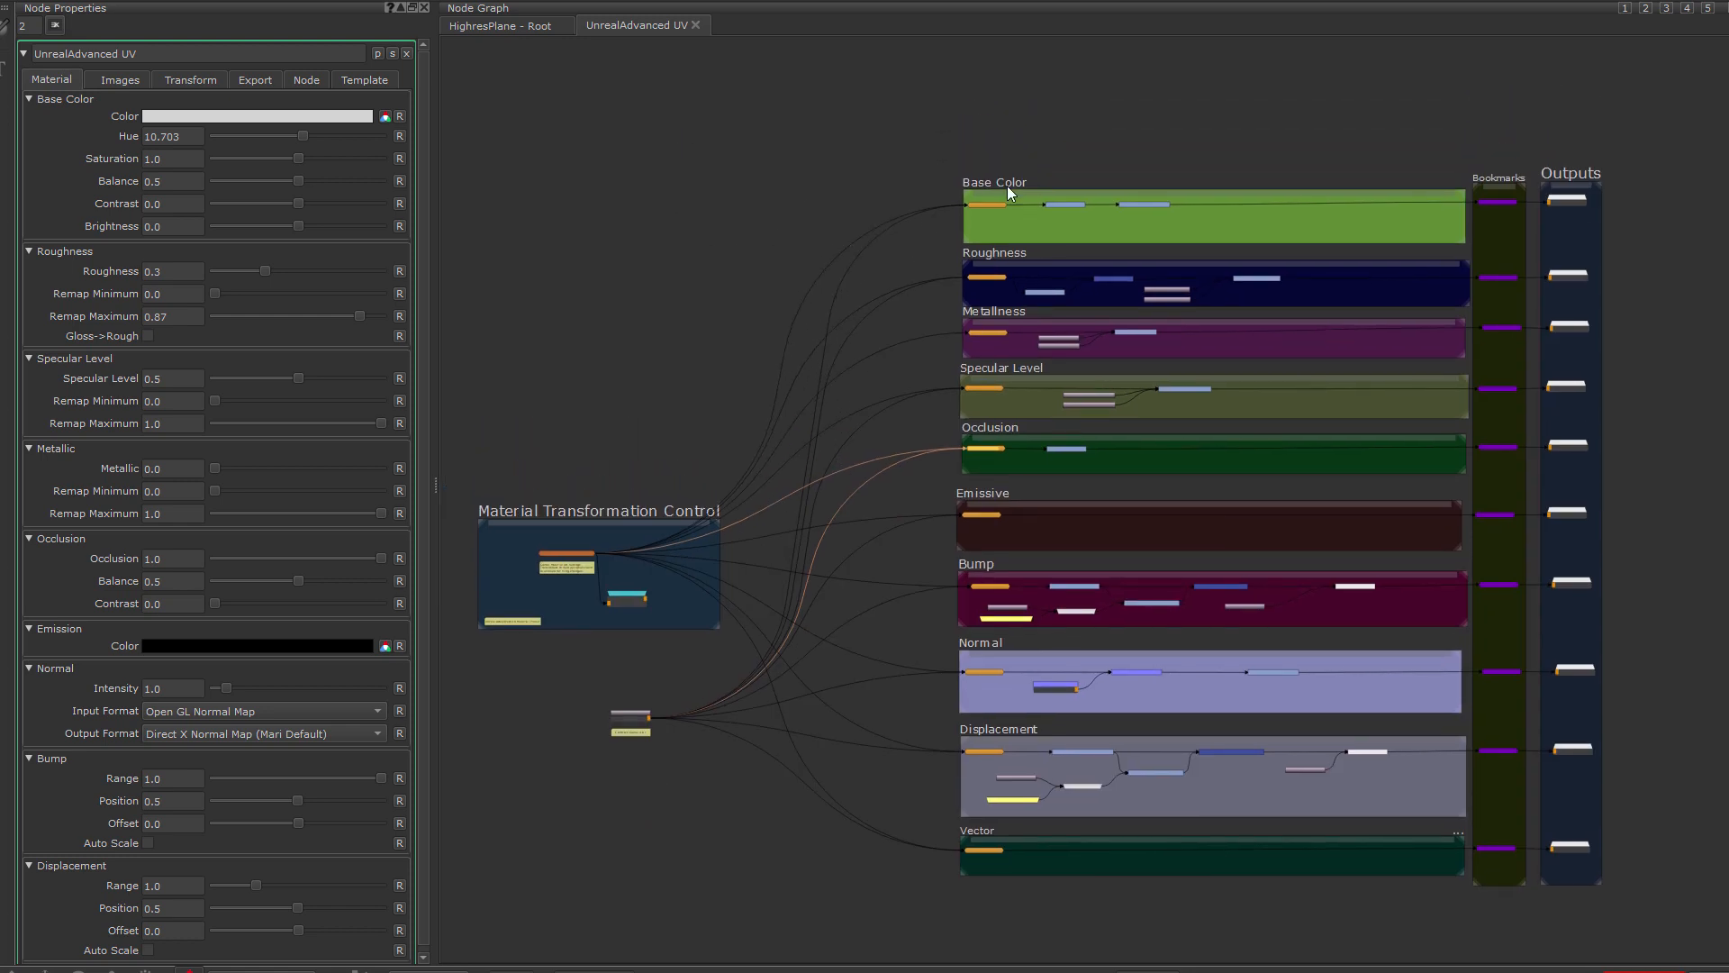
- Examine which images are loaded in the template's Base, Rgh and Spec nodes
scroll(1007, 186, "up", 5)
left_click(964, 215)
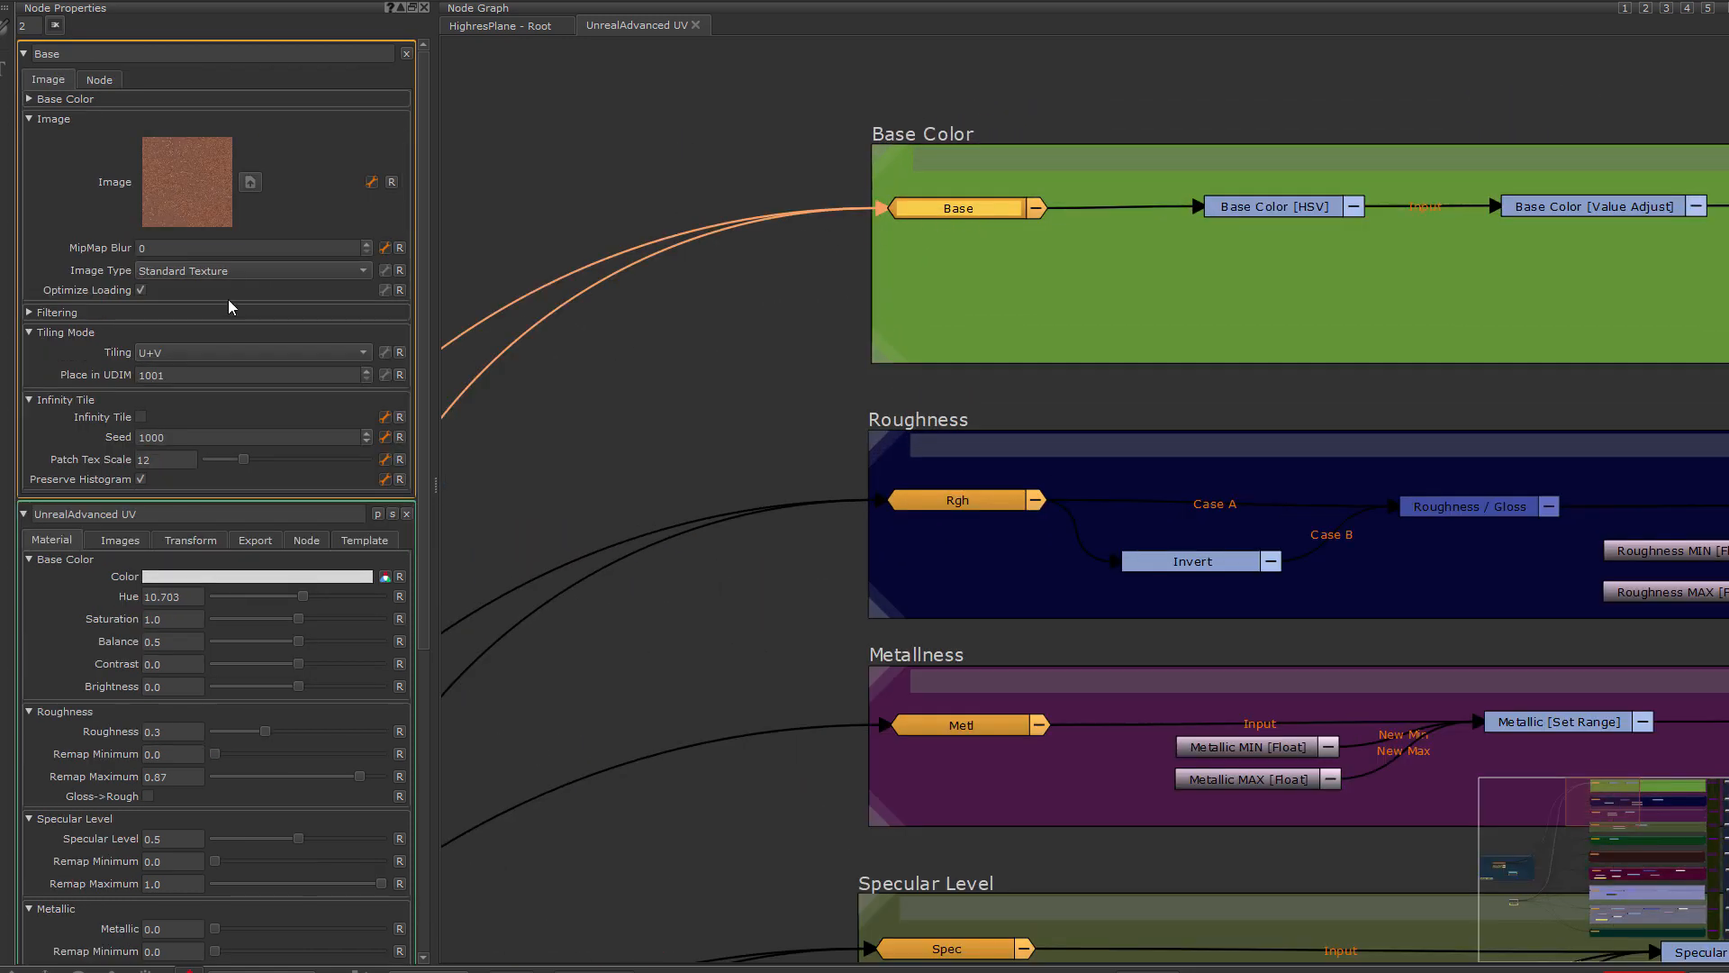
left_click(962, 502)
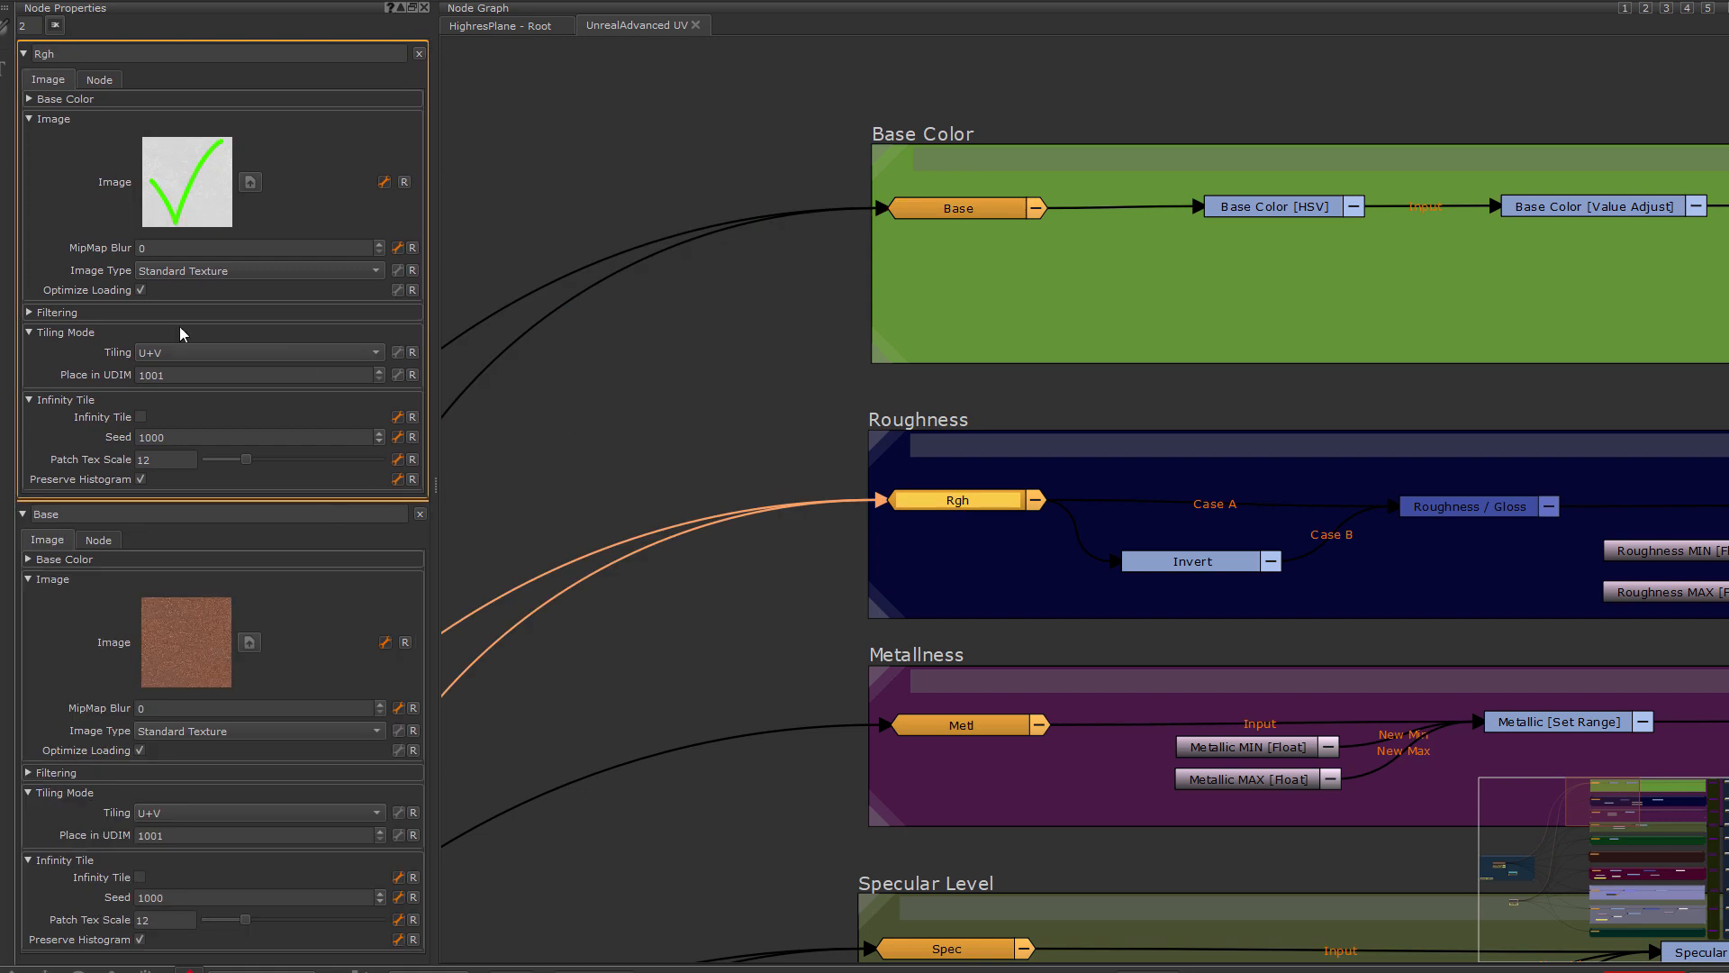
middle_click_drag(746, 635, 732, 83)
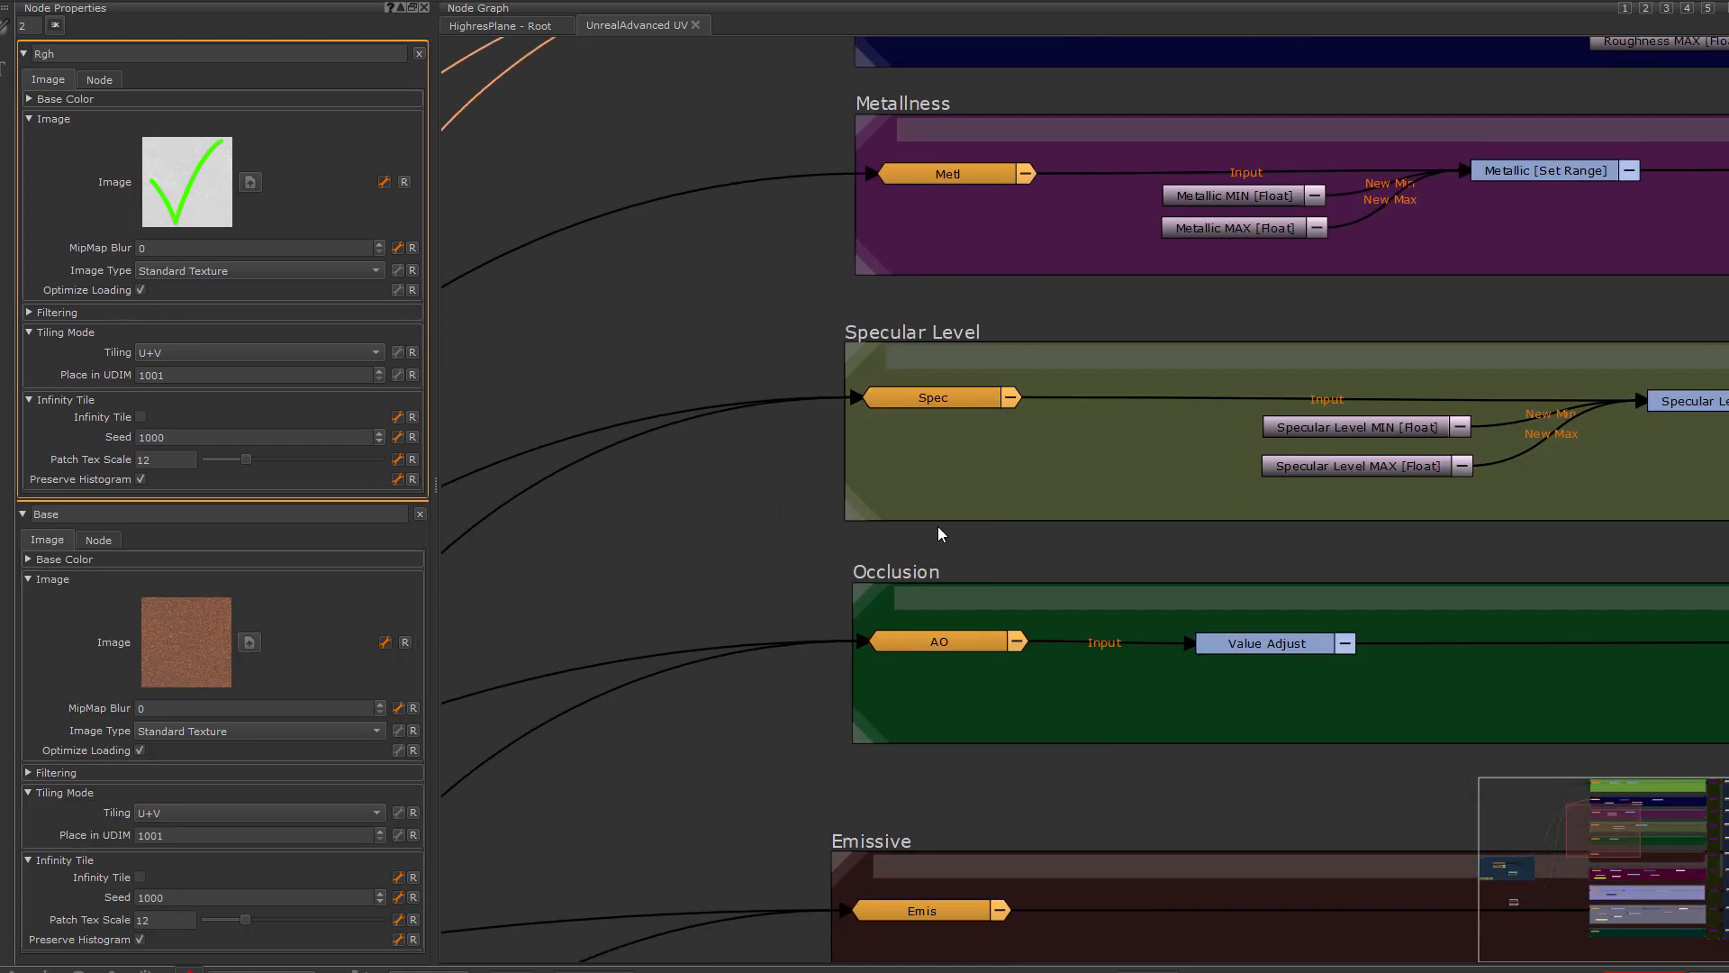
left_click(952, 397)
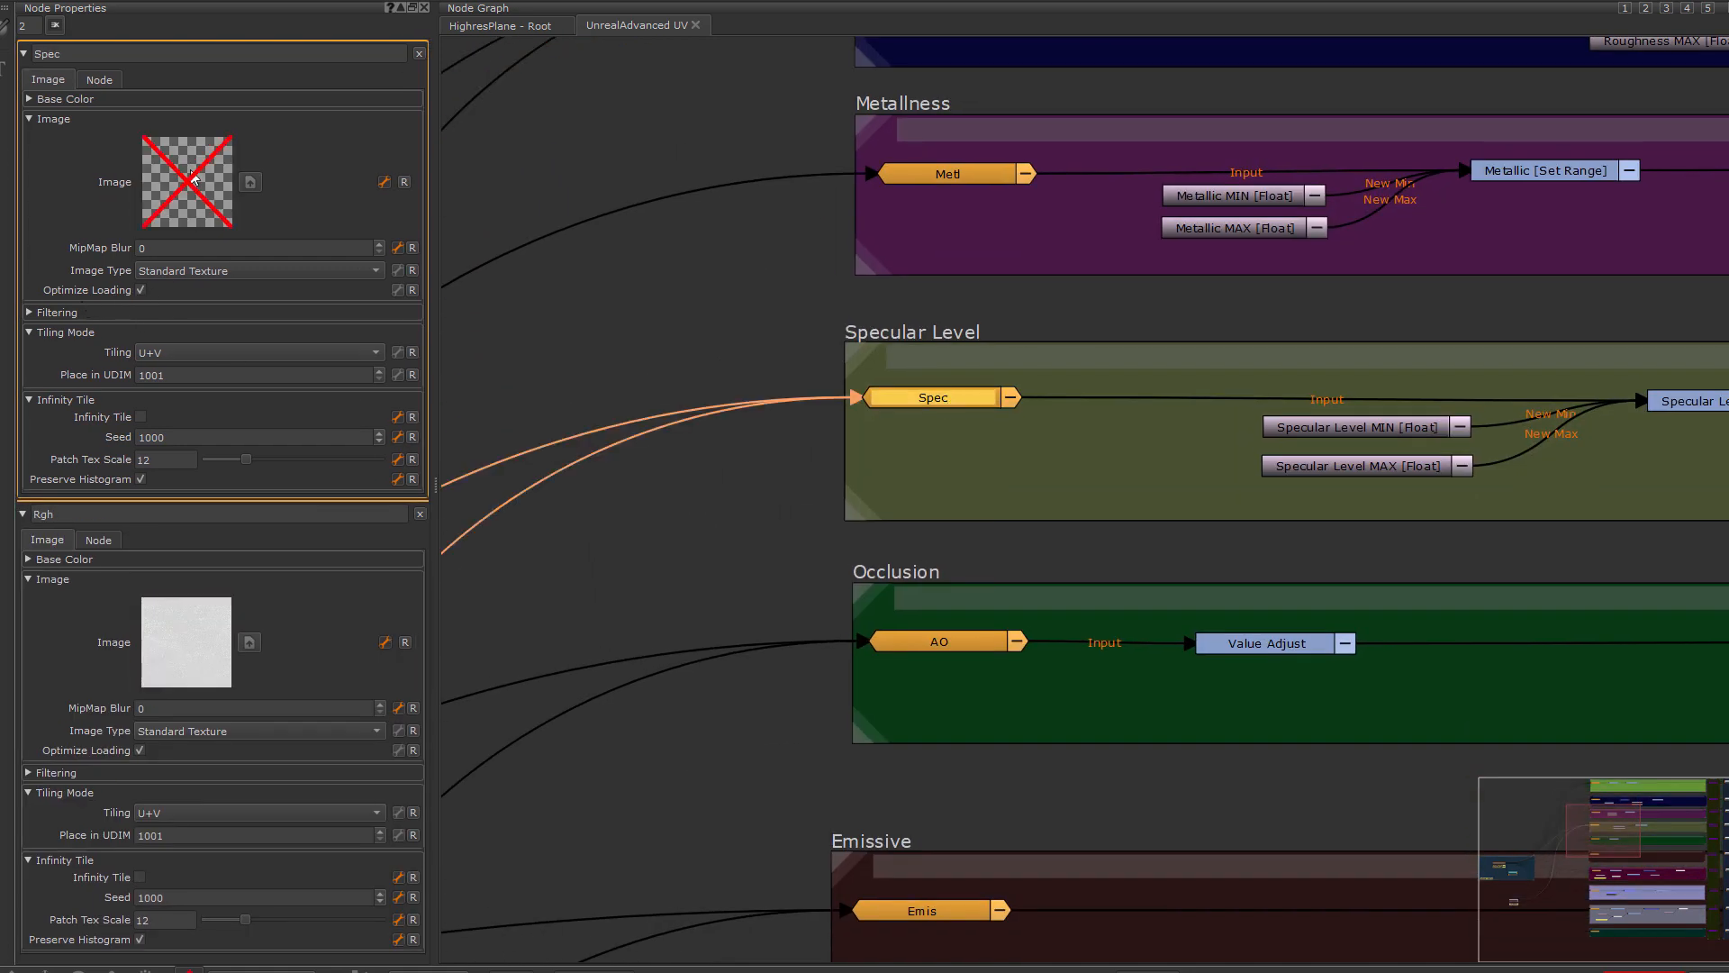
- Examine the image settings of the Emis node and the nodes in the upper channel groups of the template graph
middle_click_drag(799, 770, 818, 505)
left_click(877, 518)
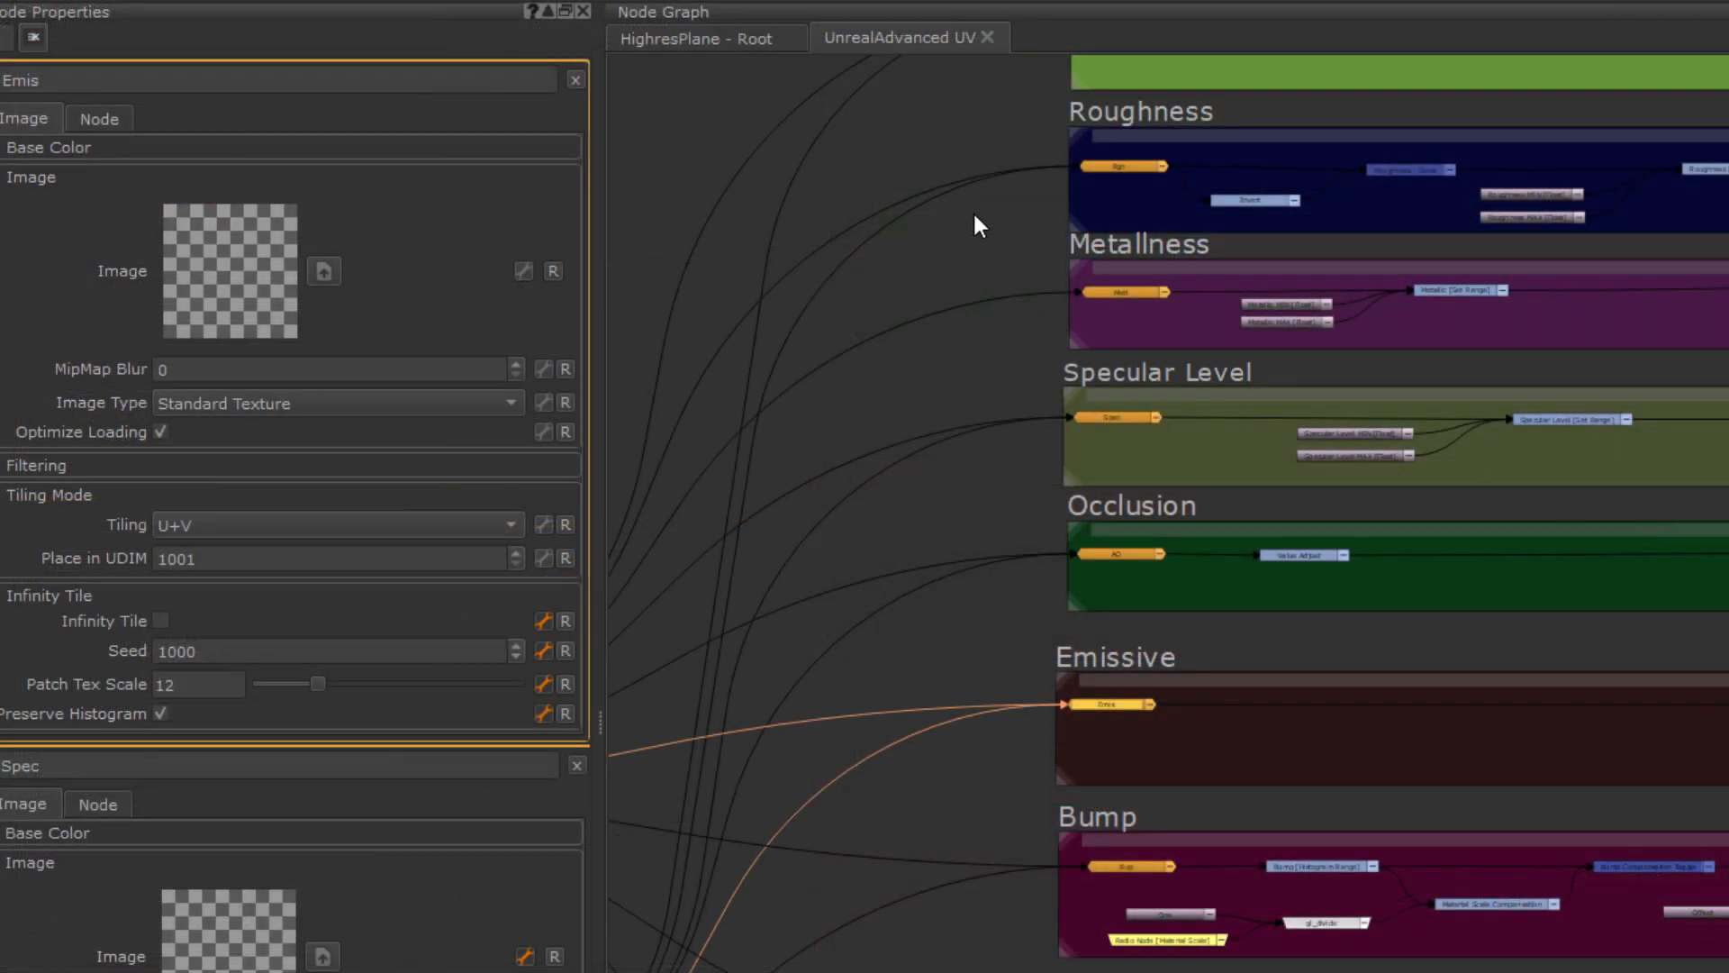
middle_click_drag(991, 312, 1127, 833)
scroll(1241, 504, "up", 4)
scroll(1246, 547, "up", 2)
left_click(1320, 602)
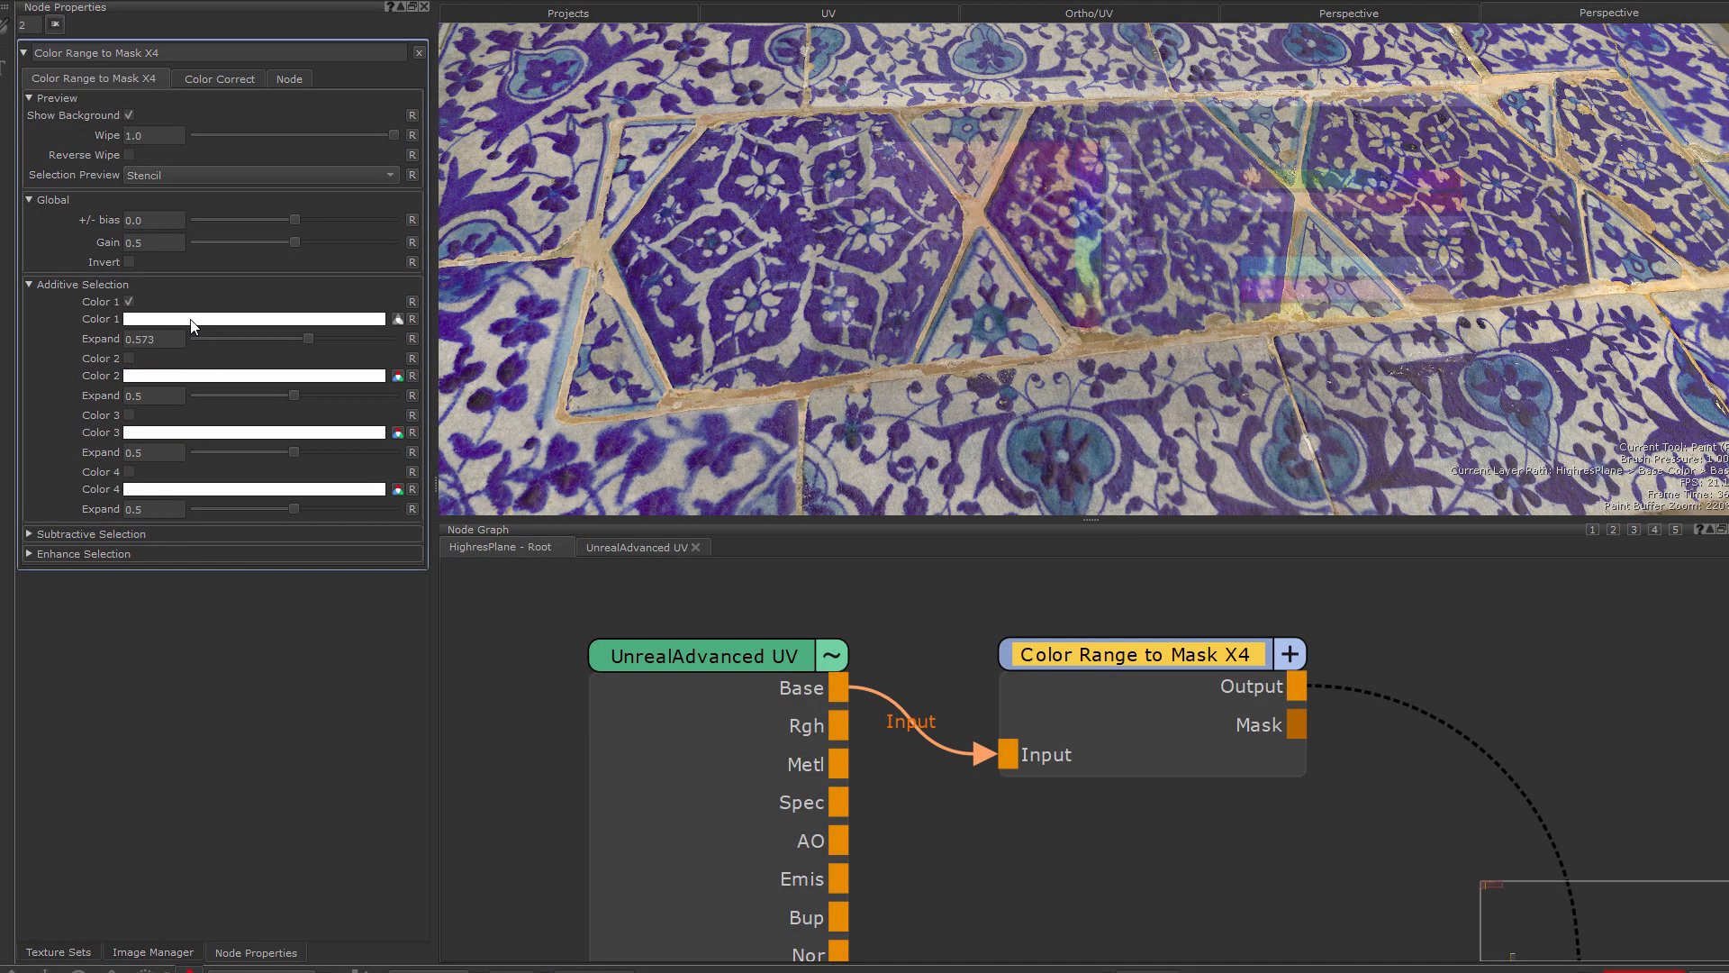
- Set Color 1 of the Color Range to Mask X4 node to a dark blue sampled from the tile pattern
left_click(254, 319)
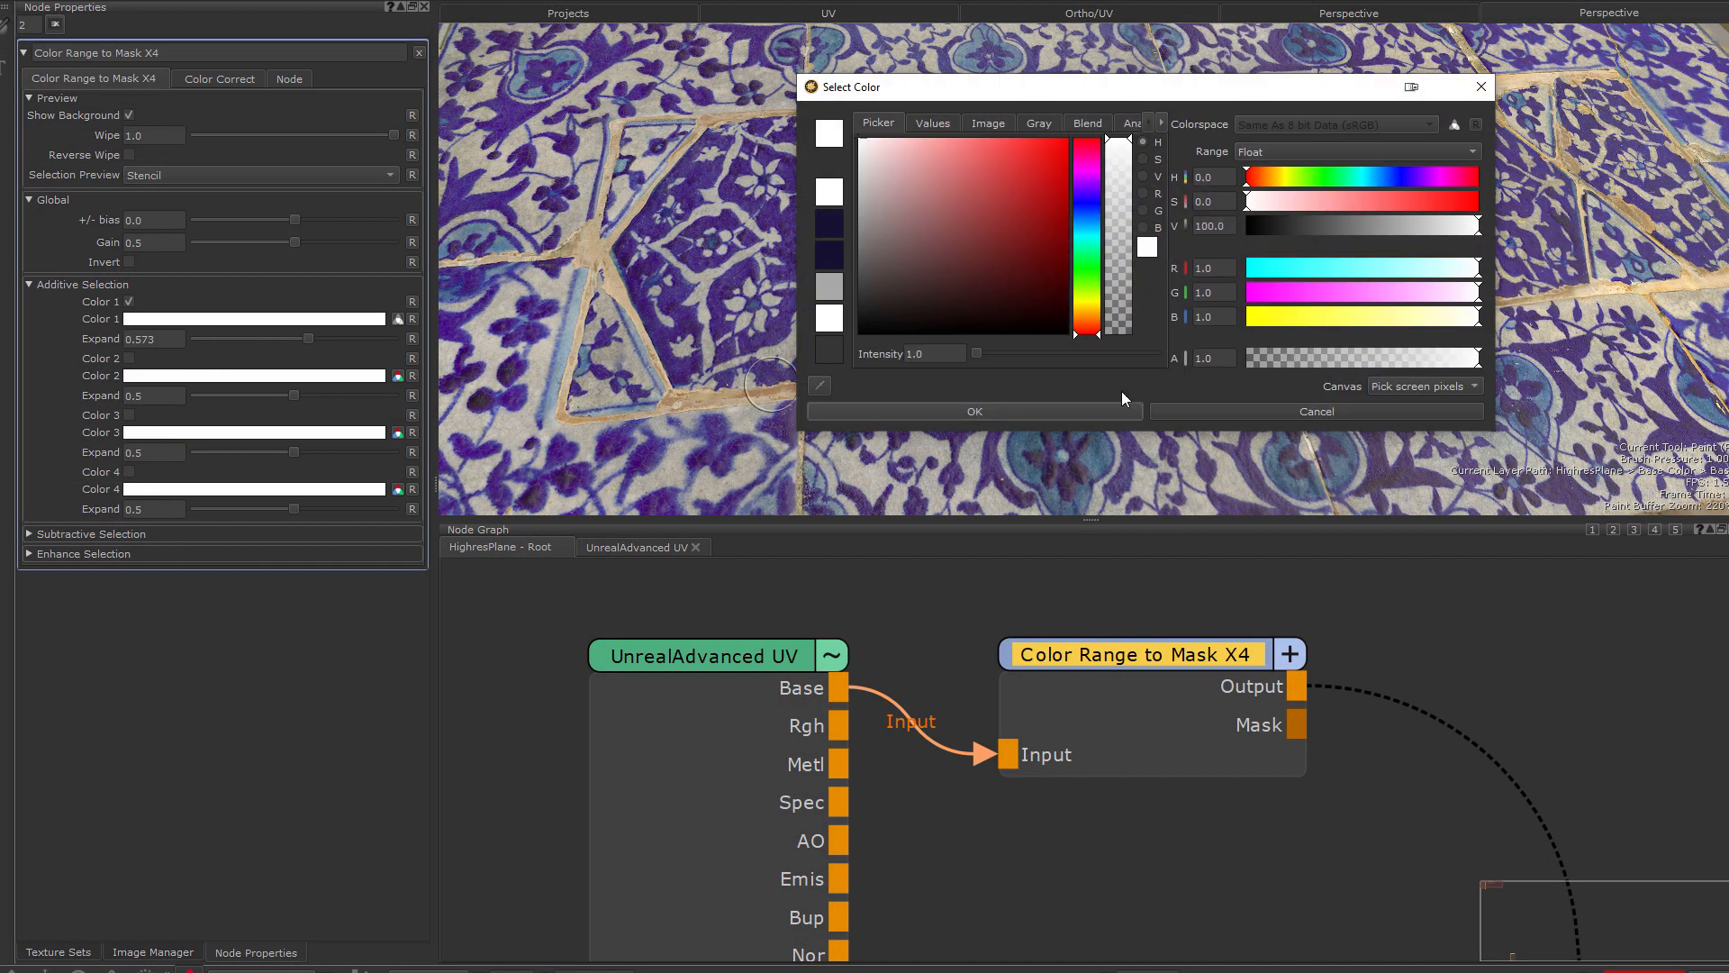
left_click(715, 346)
left_click(974, 411)
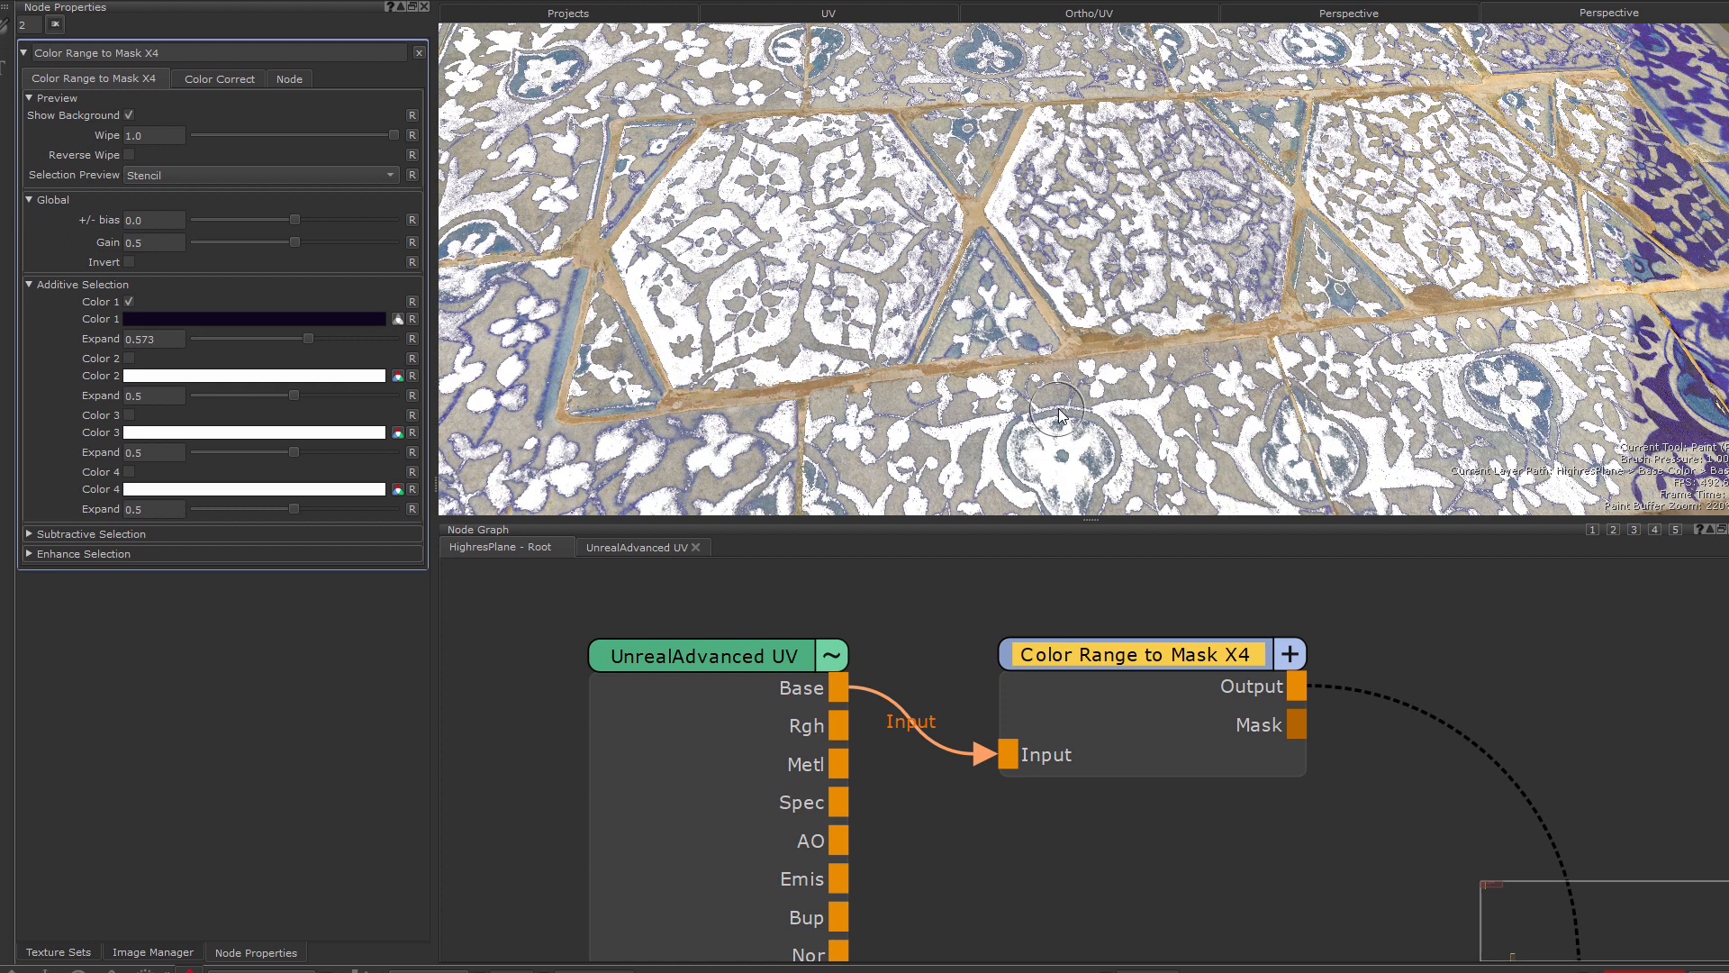
- Set the preview Wipe to about 0.523 and view the Mask output of the Color Range to Mask X4 node
left_click_drag(389, 136, 299, 136)
key("1")
left_click(1208, 693)
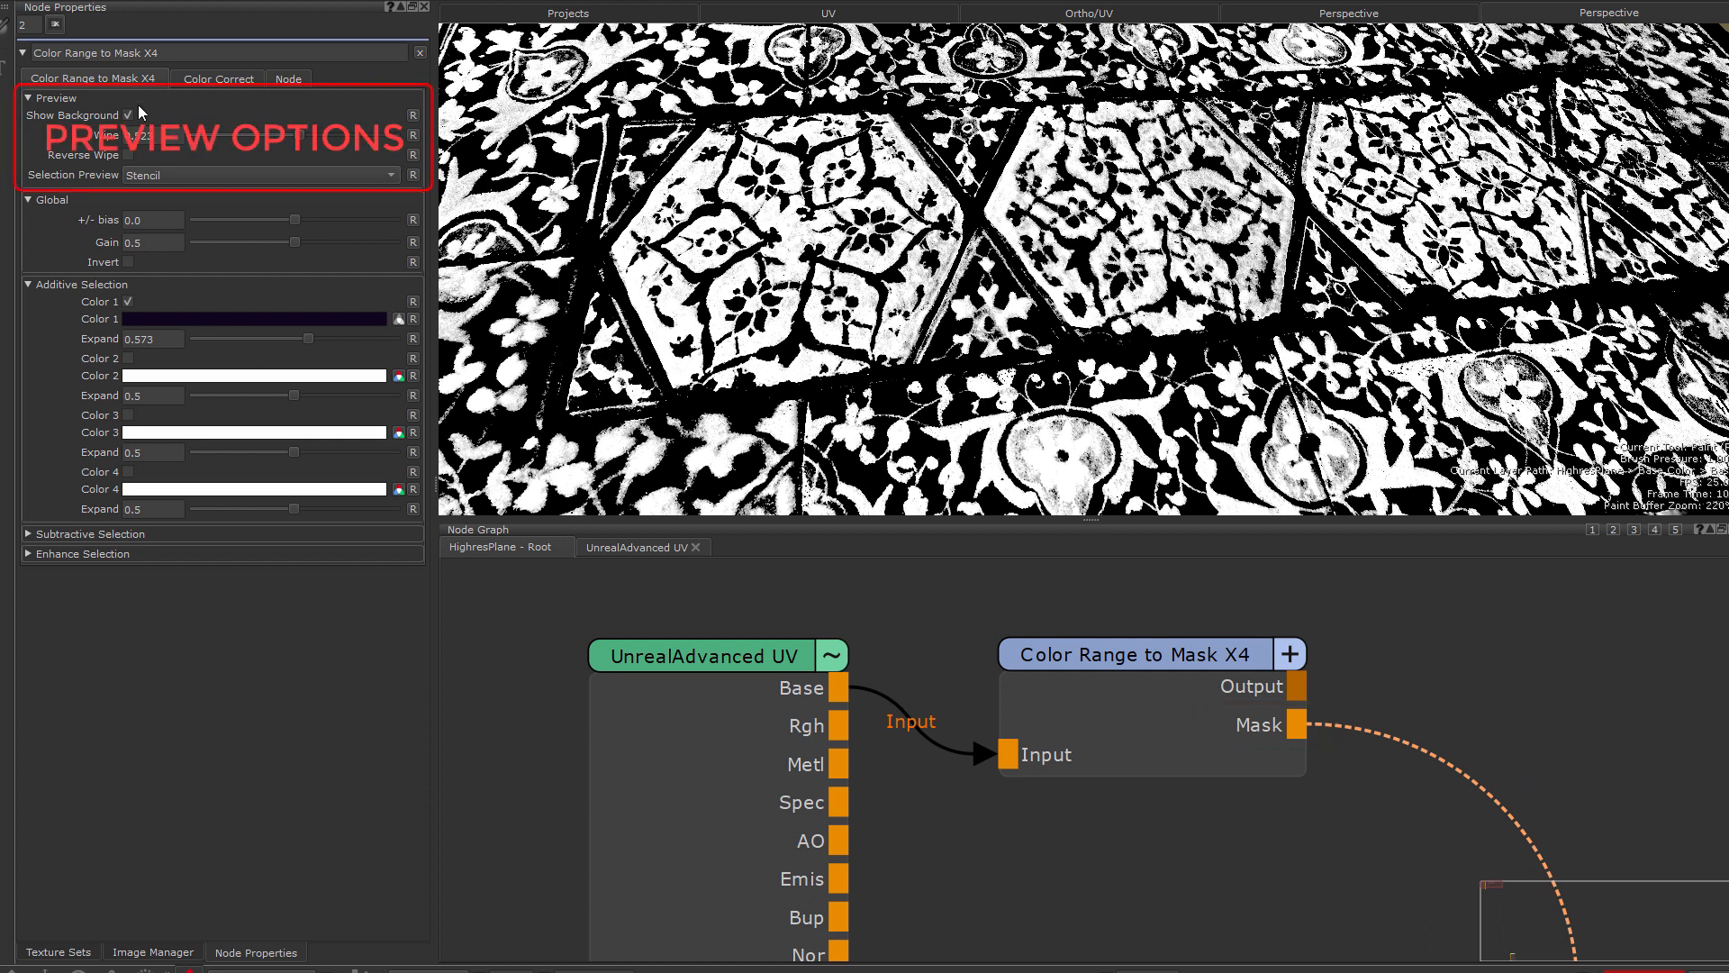
- Switch the viewer connection of the Color Range to Mask X4 node from Mask back to Output
left_click(1144, 699)
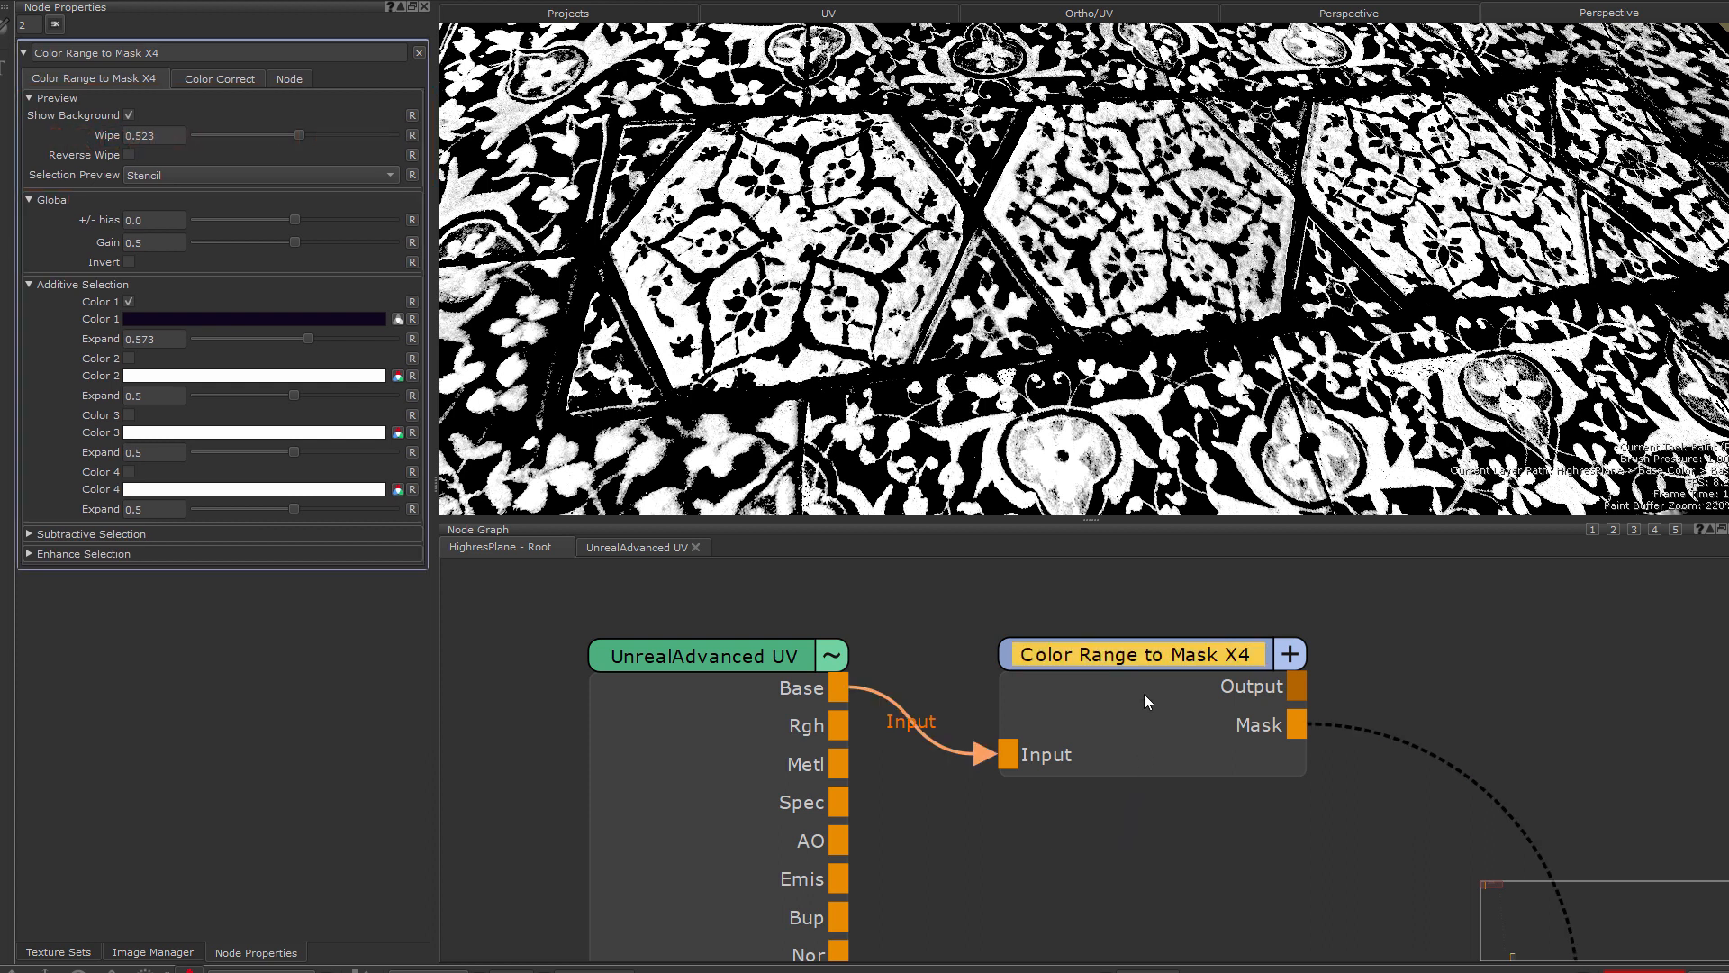
key("1")
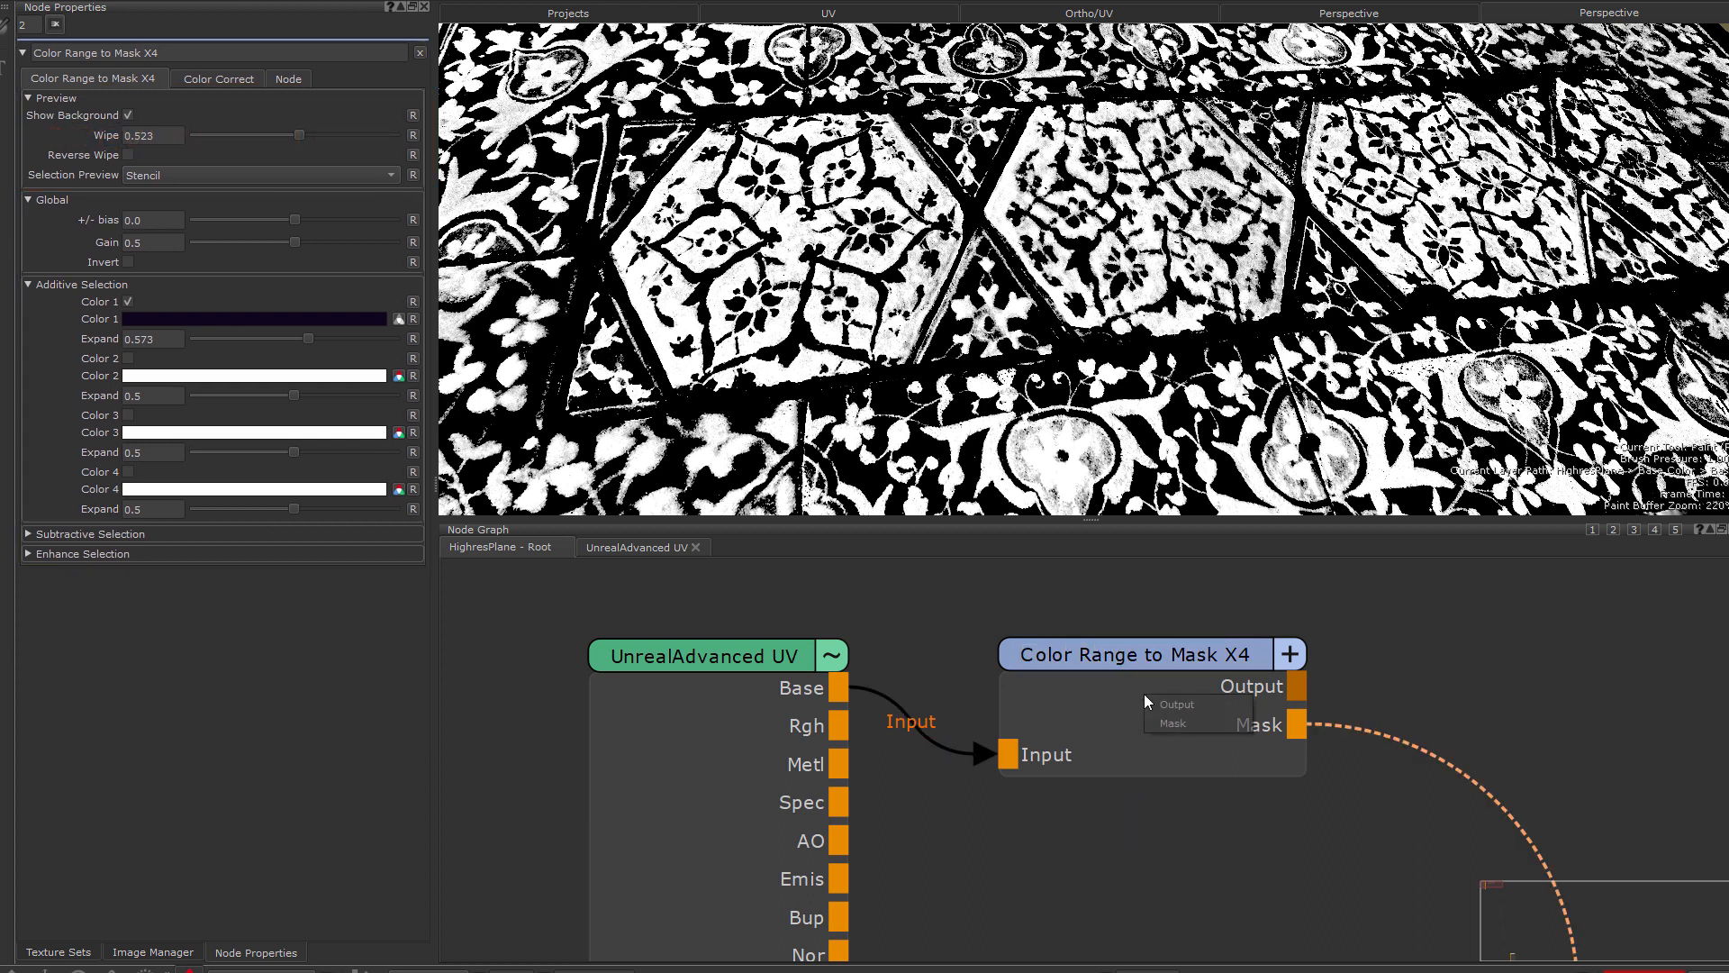
left_click(1156, 698)
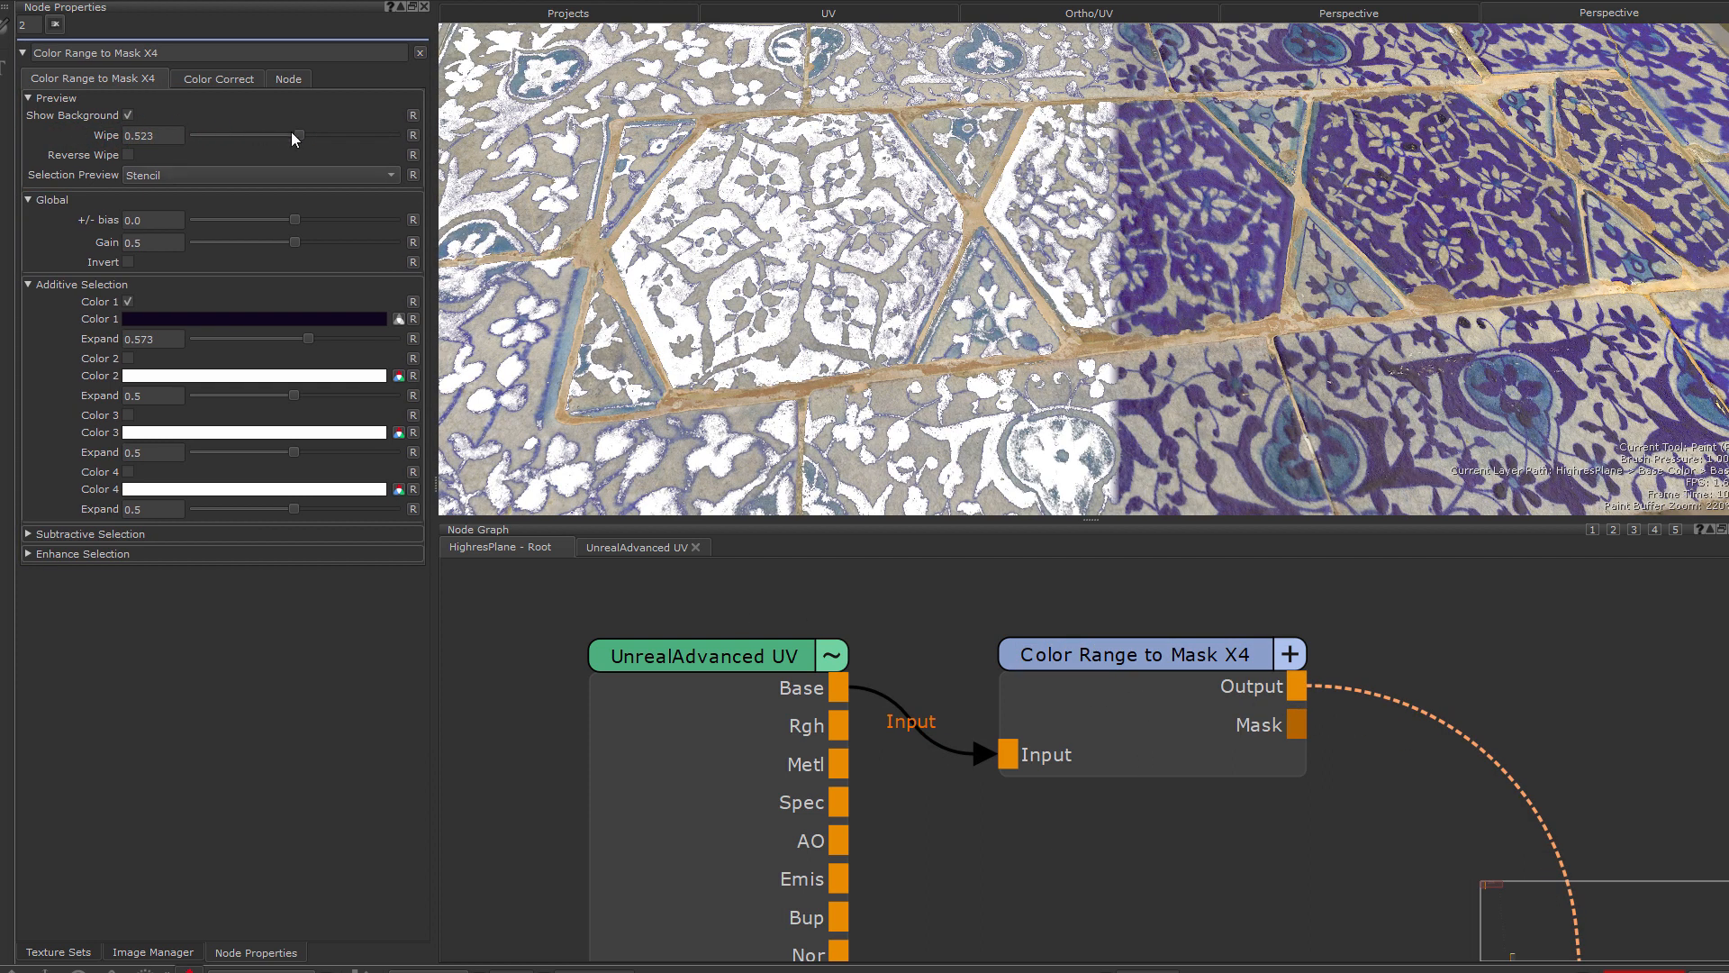
- Set the preview Wipe to about 0.505 and toggle Show Background to compare the stencil with and without the texture
mouse_move(294, 133)
left_mouse_down()
mouse_move(368, 135)
mouse_move(285, 149)
left_mouse_up()
left_click(128, 114)
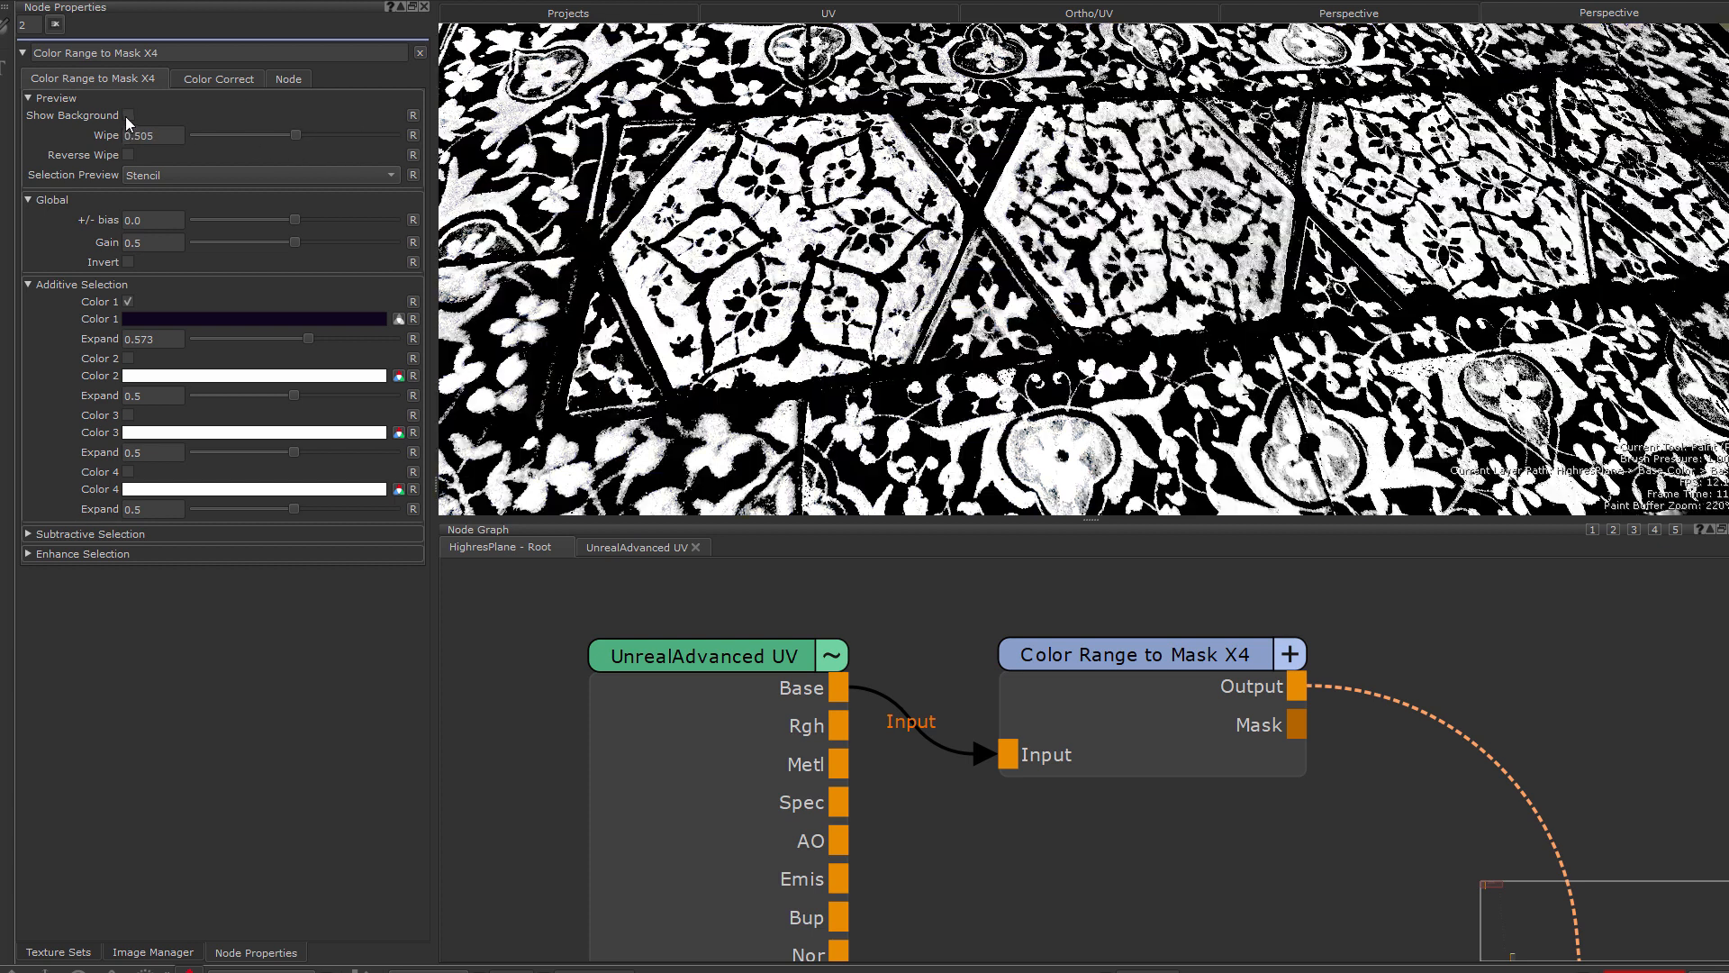
left_click(128, 114)
left_click(127, 115)
- Reset the Wipe and Show Background preview settings to their defaults, and disable Show Background to display only the selection stencil
left_click(414, 135)
left_click(413, 115)
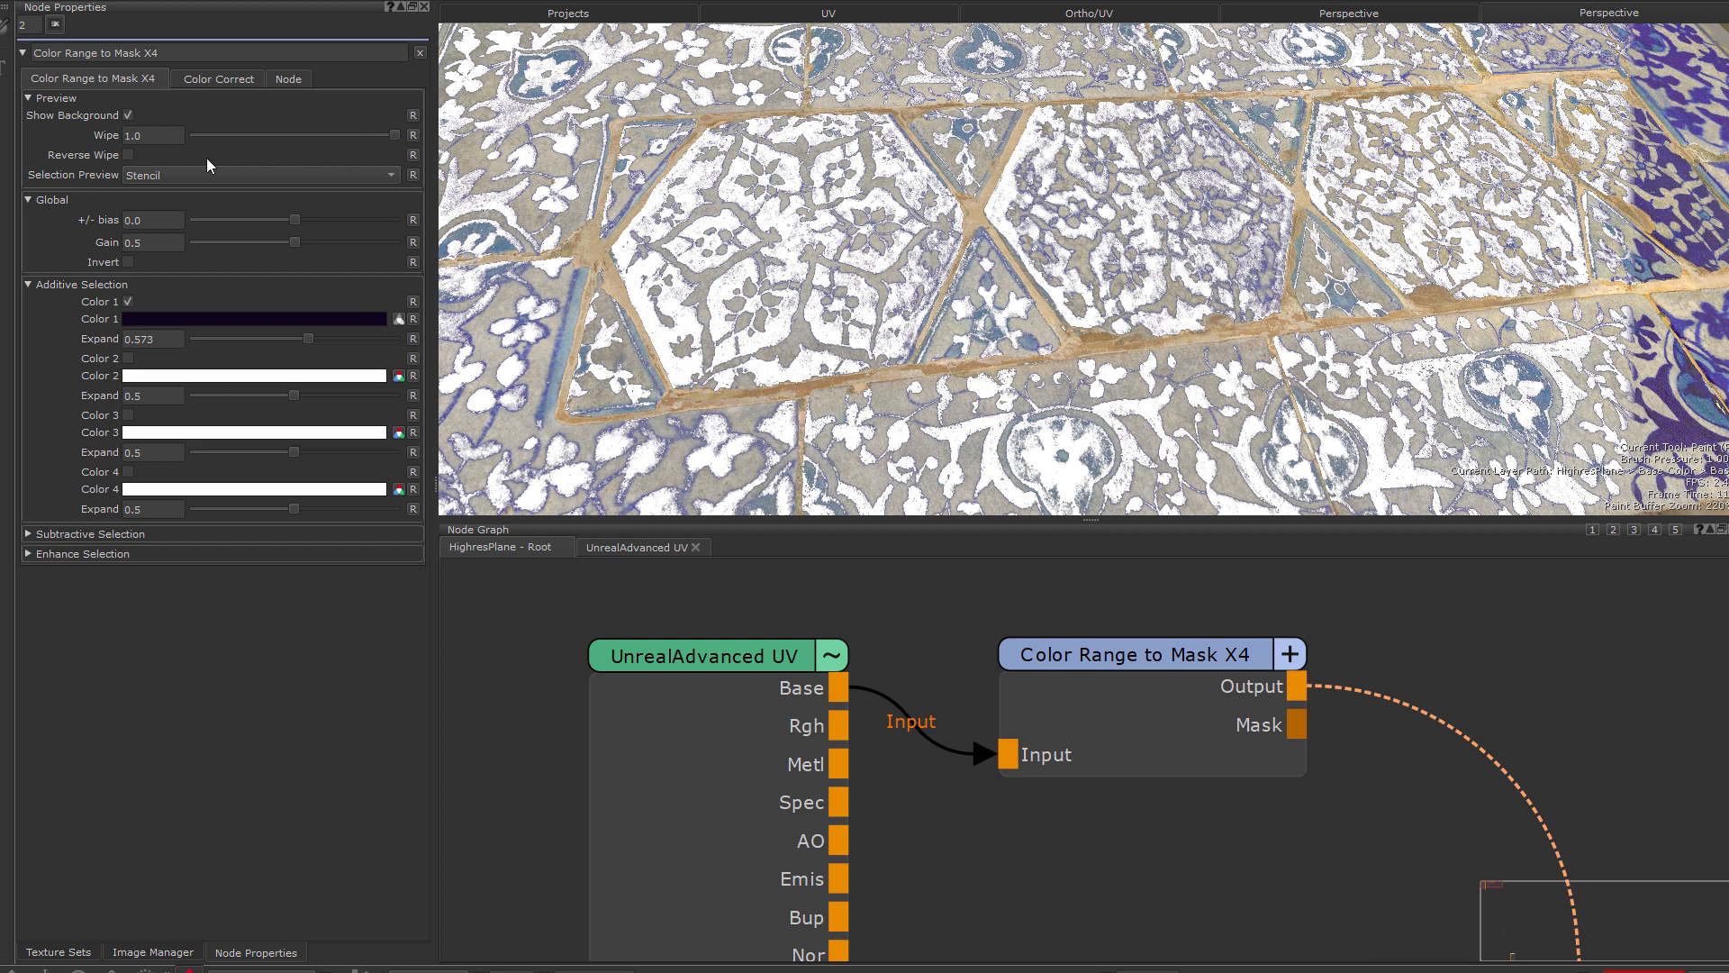
left_click(127, 115)
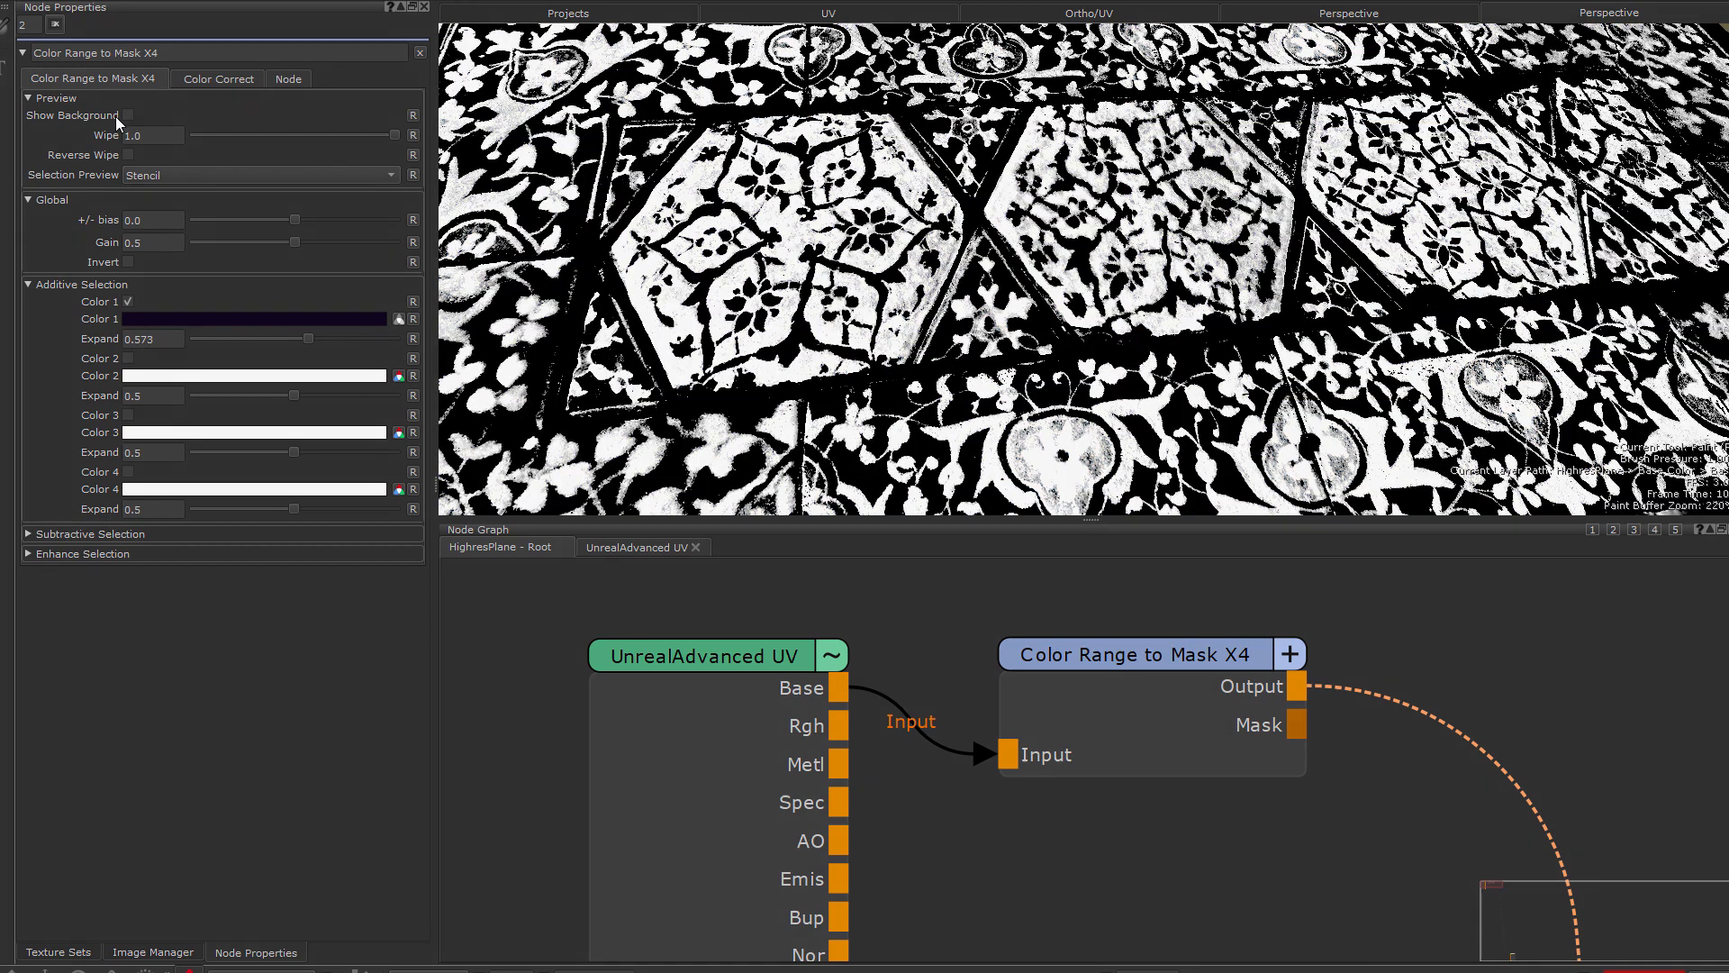